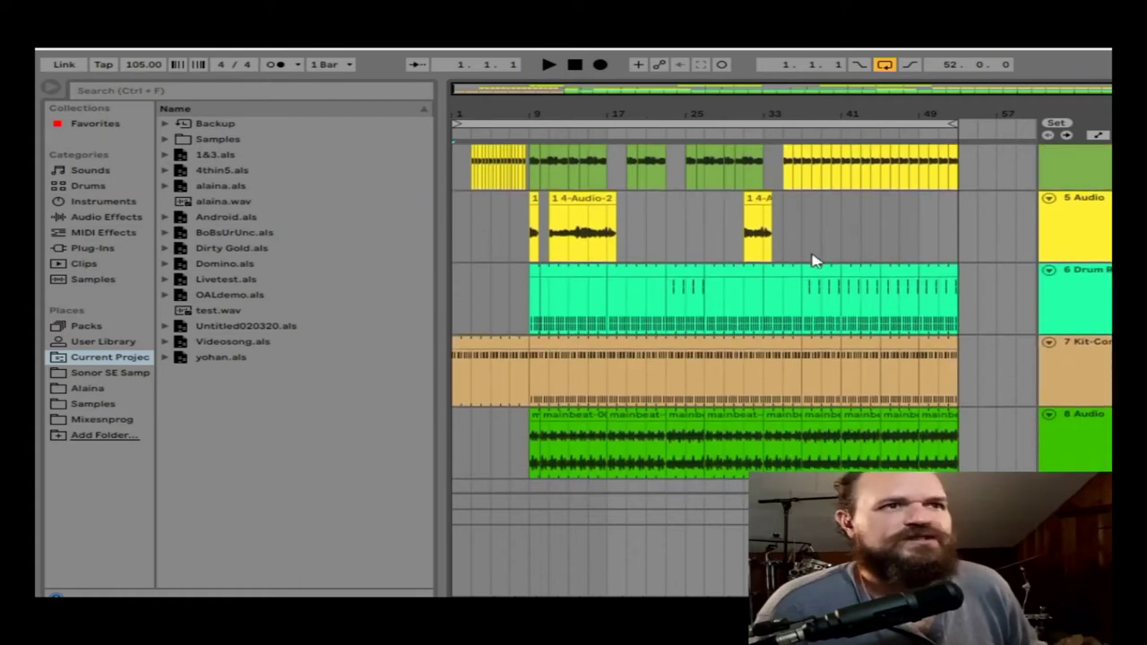
Play the arrangement from bar 1 to hear the intro.
{"action": "scroll", "coordinate": [666, 188], "scroll_direction": "up", "scroll_amount": 5}
{"action": "key", "text": "space"}
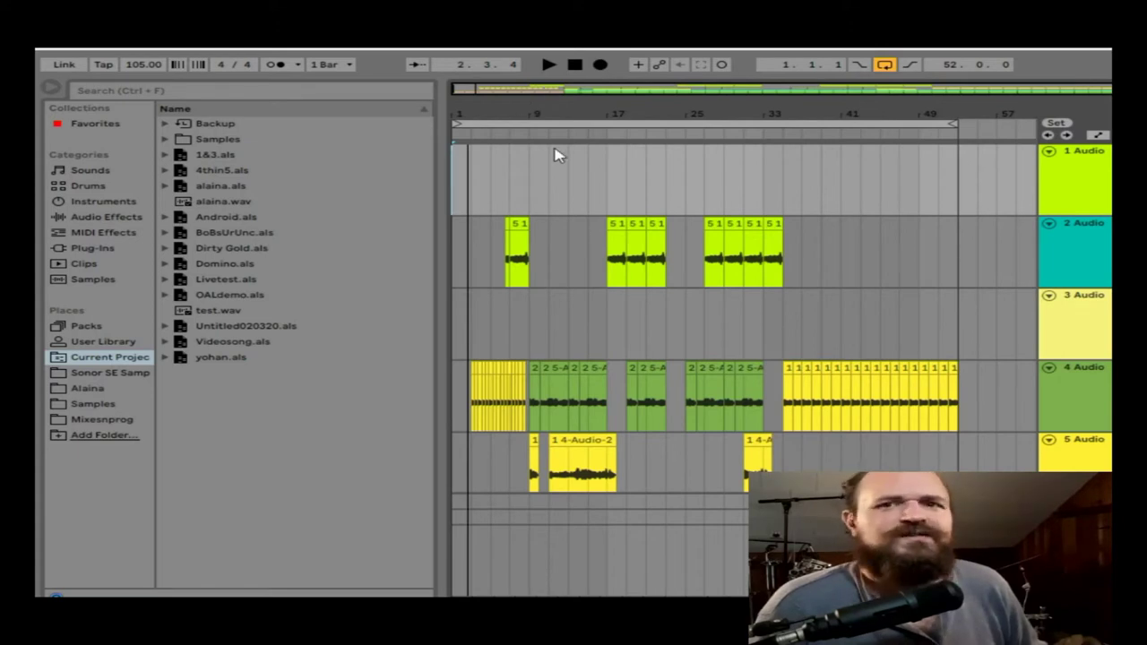
{"action": "left_click", "coordinate": [548, 64]}
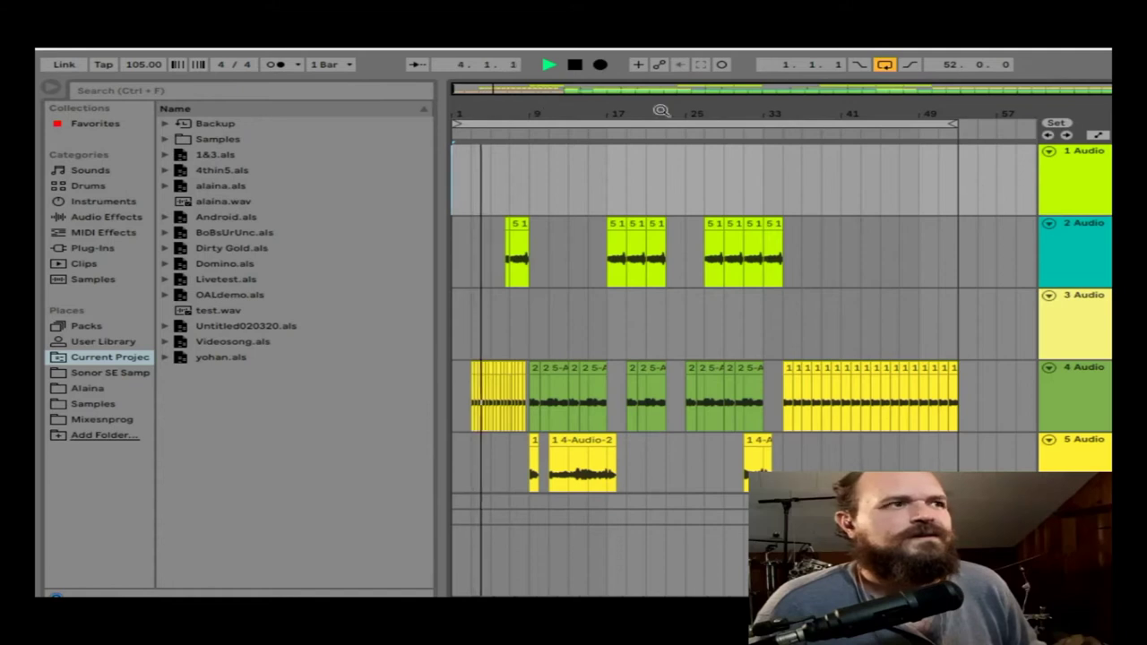
{"action": "scroll", "coordinate": [779, 359], "scroll_direction": "down", "scroll_amount": 2}
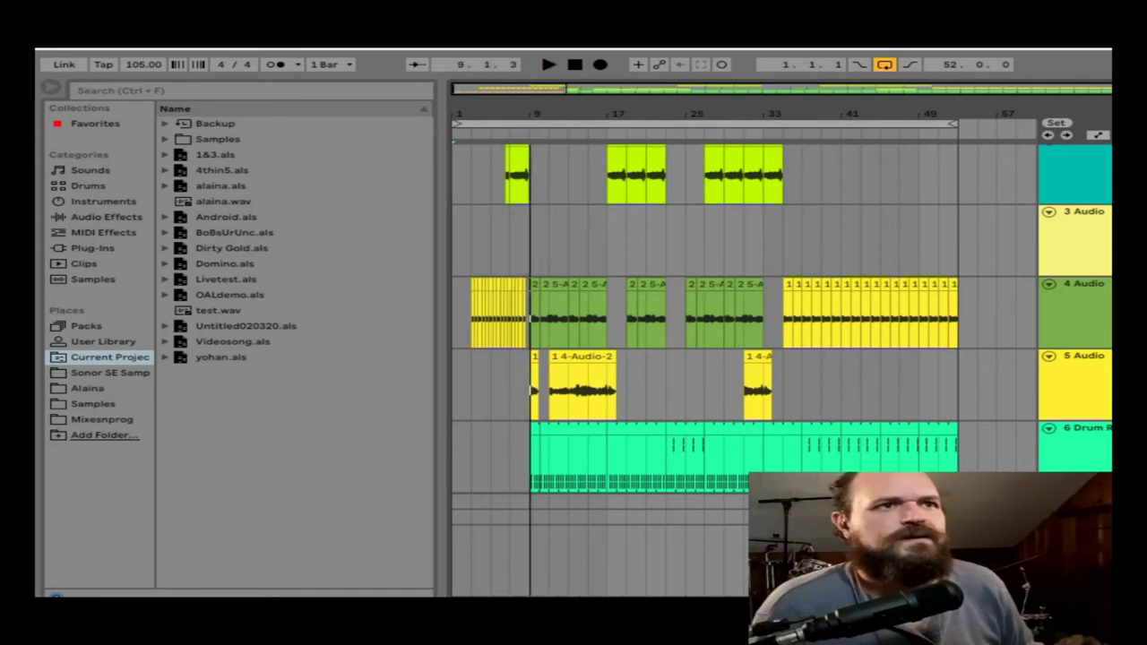
Examine the clips on all tracks, looking closely at bars 4 to 10 where the intro leads into the full beat.
{"action": "scroll", "coordinate": [591, 196], "scroll_direction": "down", "scroll_amount": 5}
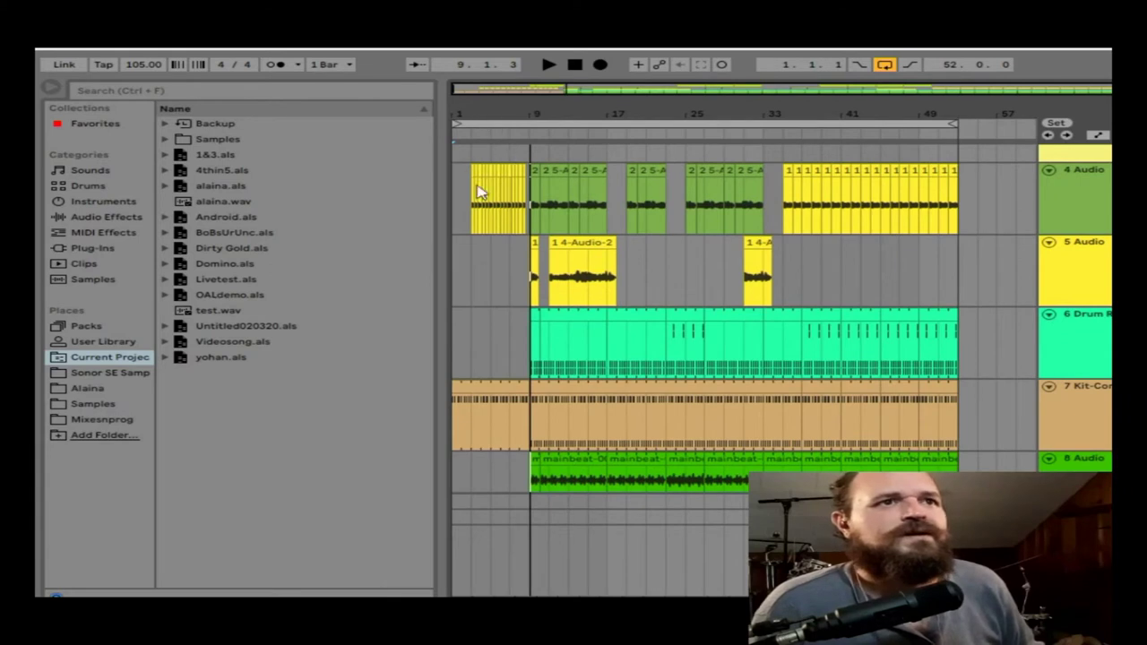
{"action": "scroll", "coordinate": [782, 318], "scroll_direction": "up", "scroll_amount": 5}
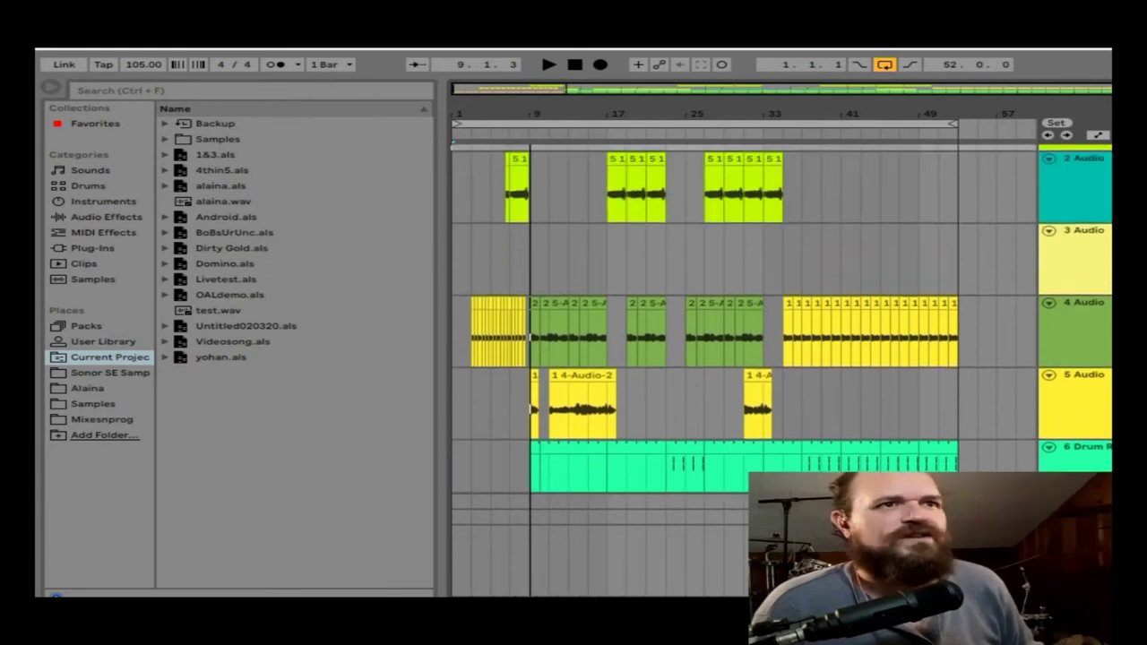
{"action": "scroll", "coordinate": [541, 536], "scroll_direction": "up", "scroll_amount": 2}
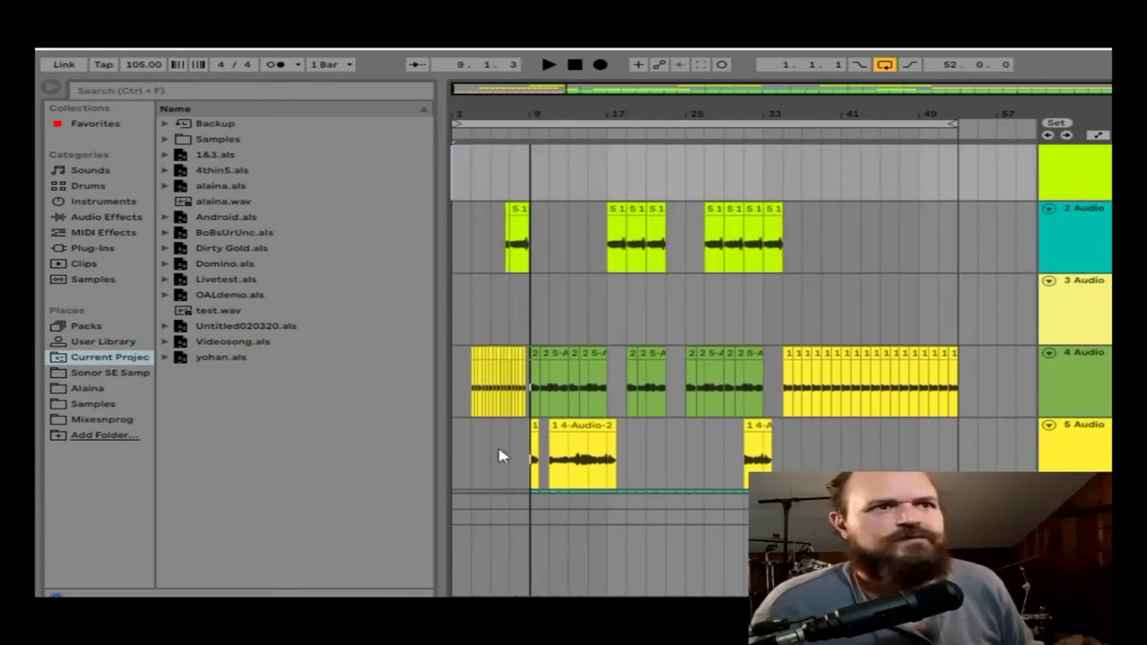
{"action": "scroll", "coordinate": [539, 427], "scroll_direction": "up", "scroll_amount": 1}
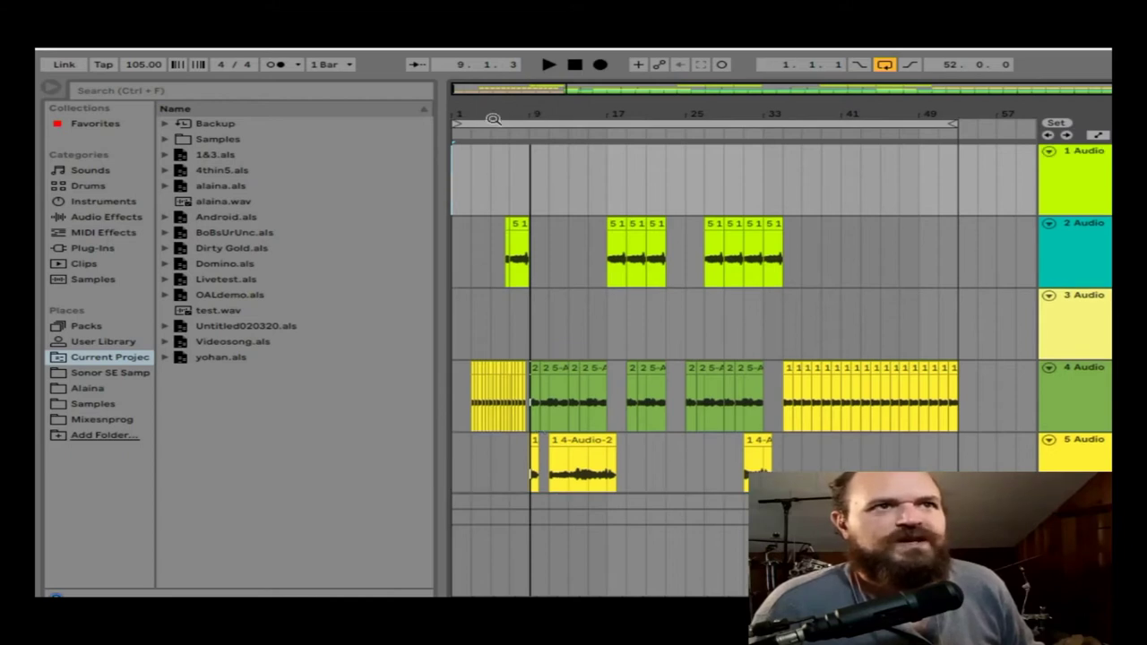
{"action": "key", "text": "plus"}
{"action": "key", "text": "plus"}
{"action": "key", "text": "plus"}
{"action": "key", "text": "plus"}
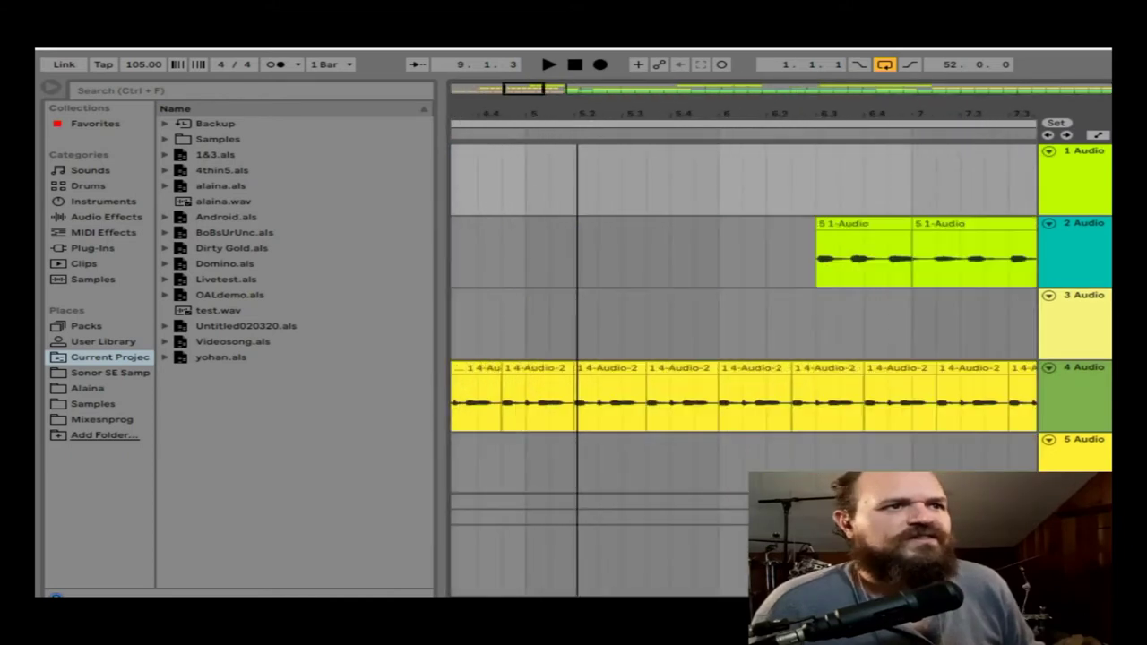
{"action": "key", "text": "minus"}
{"action": "key", "text": "minus"}
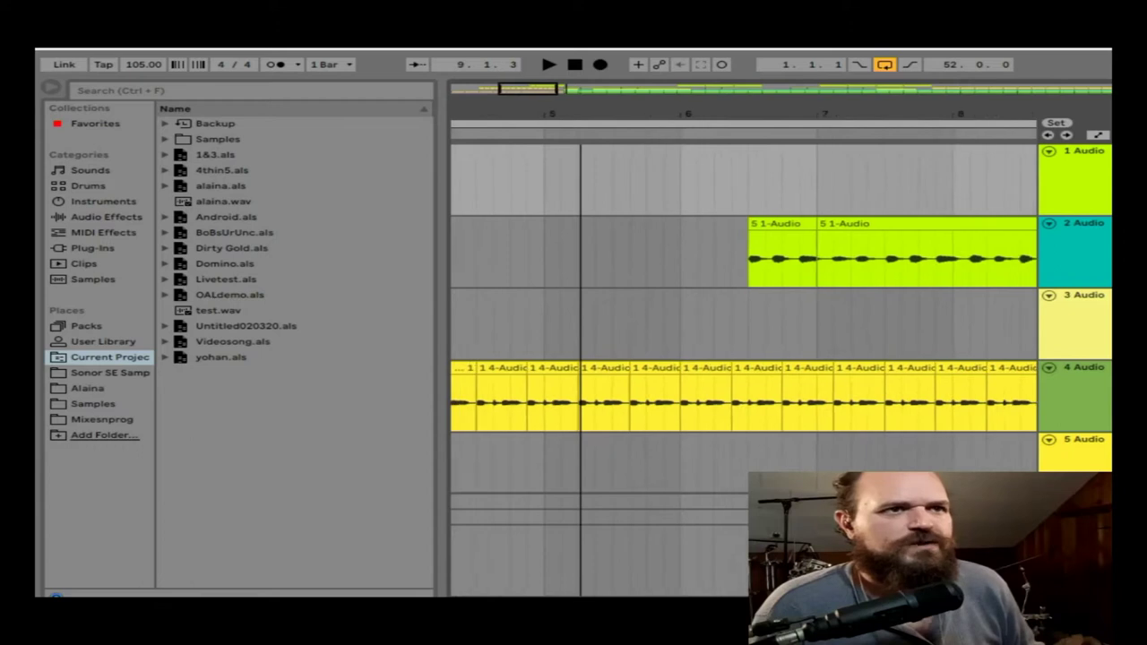
{"action": "key", "text": "minus"}
{"action": "scroll", "coordinate": [744, 314], "scroll_direction": "down", "scroll_amount": 5}
{"action": "scroll", "coordinate": [744, 313], "scroll_direction": "up", "scroll_amount": 1}
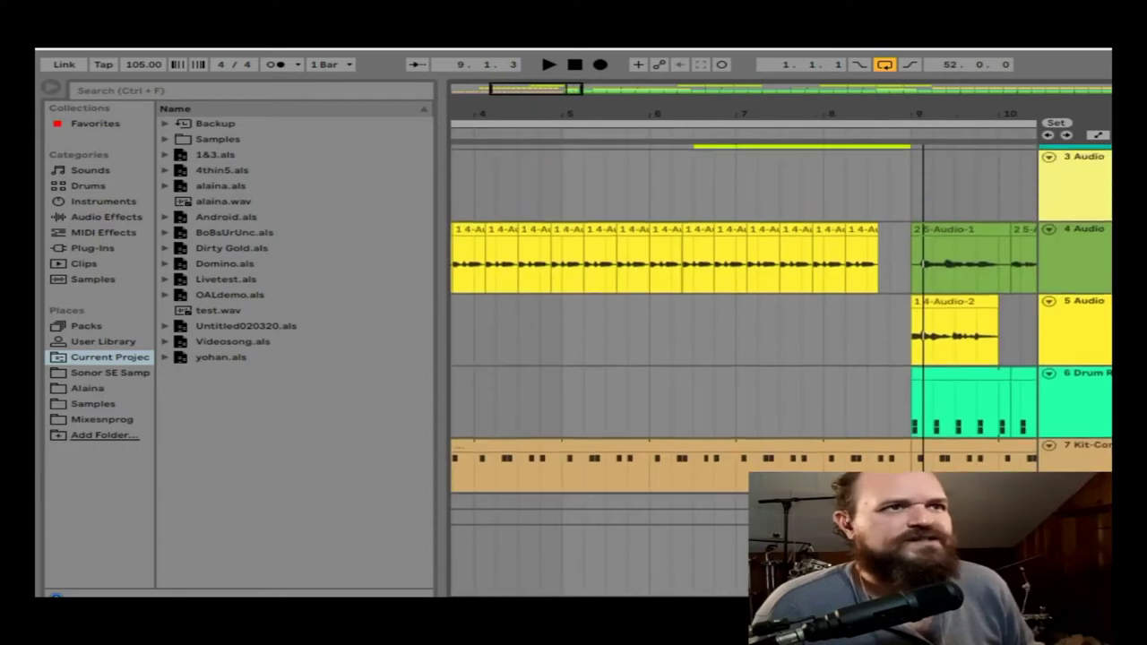
{"action": "scroll", "coordinate": [744, 359], "scroll_direction": "down", "scroll_amount": 2}
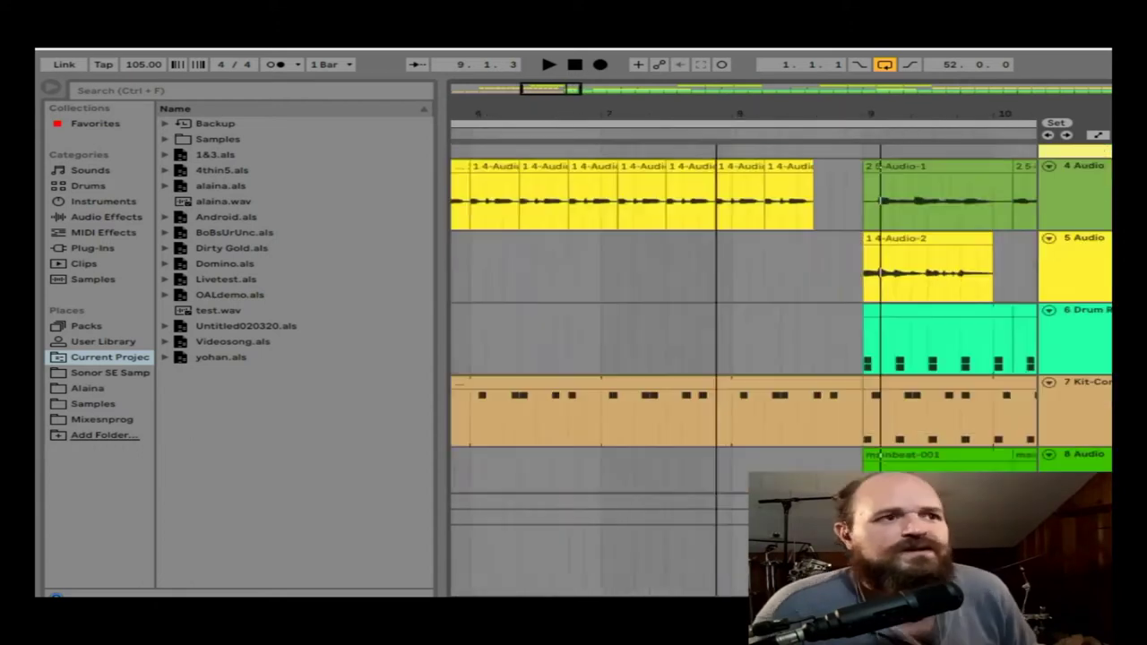
{"action": "key", "text": "minus"}
{"action": "key", "text": "minus"}
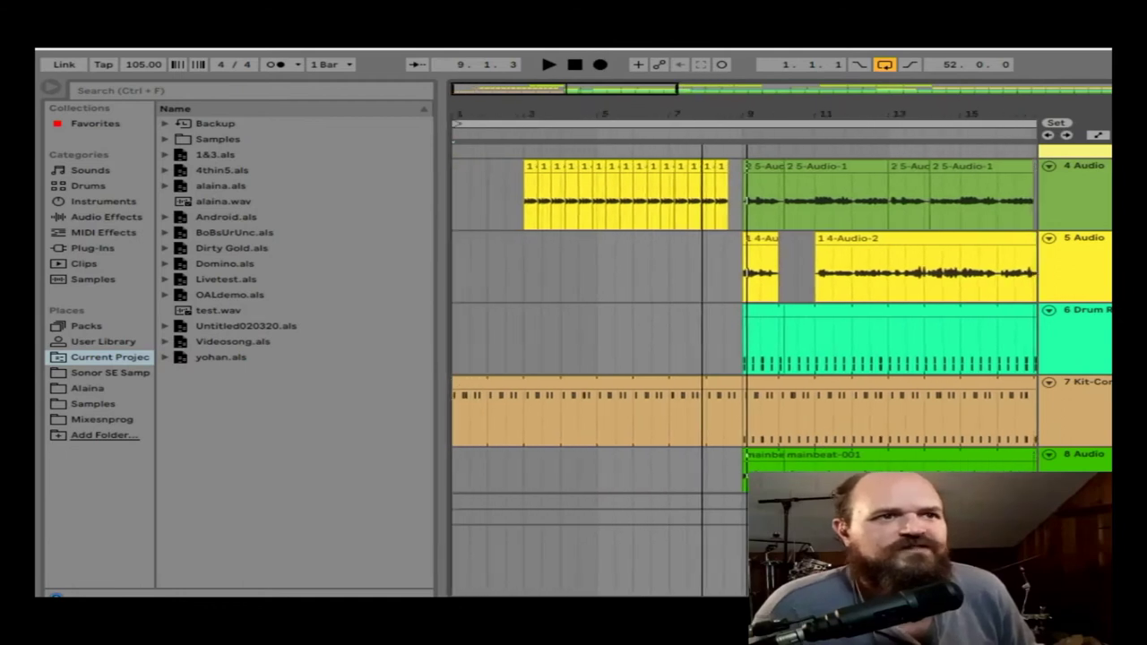
Play the arrangement from bar 3, where the yellow clips on the 4 Audio track begin.
{"action": "left_click", "coordinate": [459, 149]}
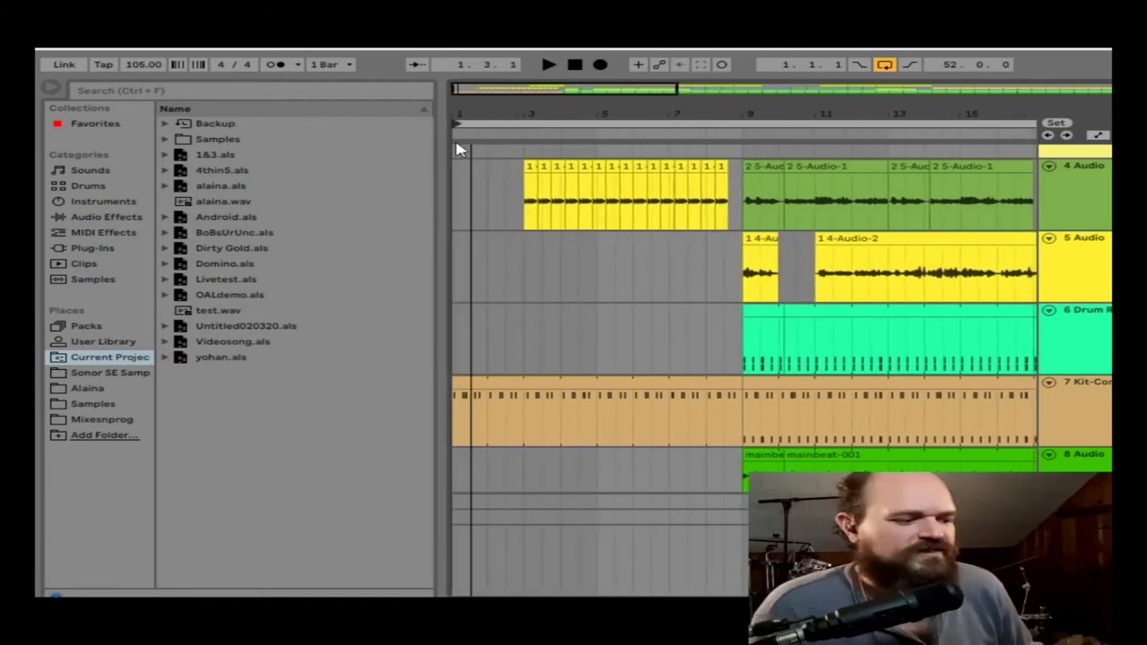
{"action": "left_click", "coordinate": [526, 153]}
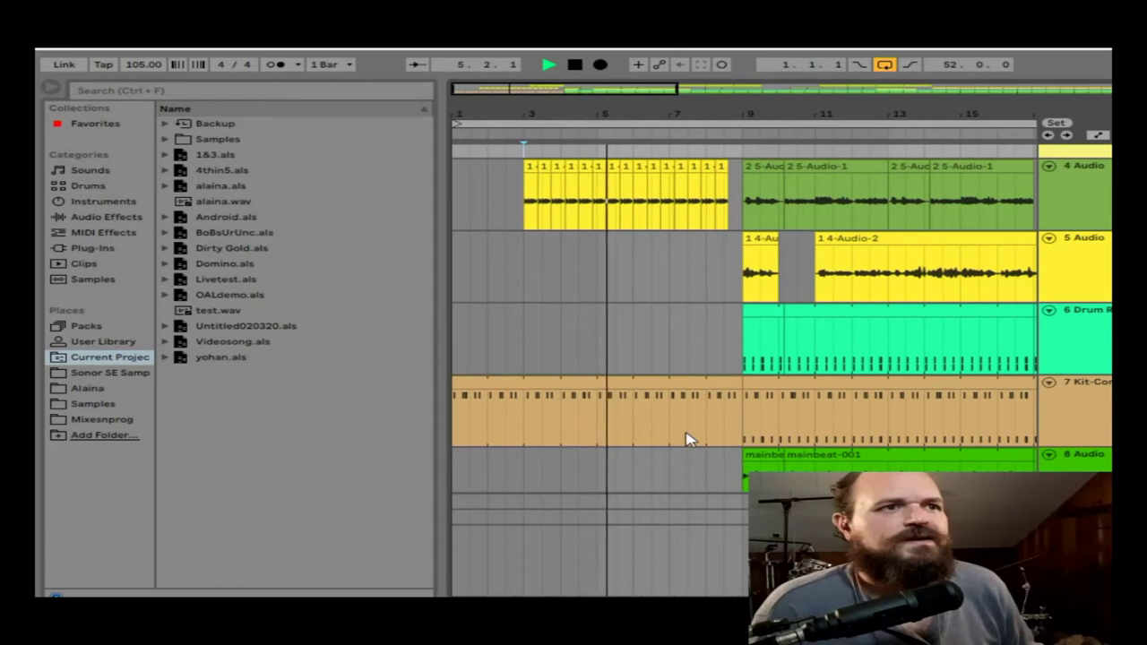
{"action": "key", "text": "space"}
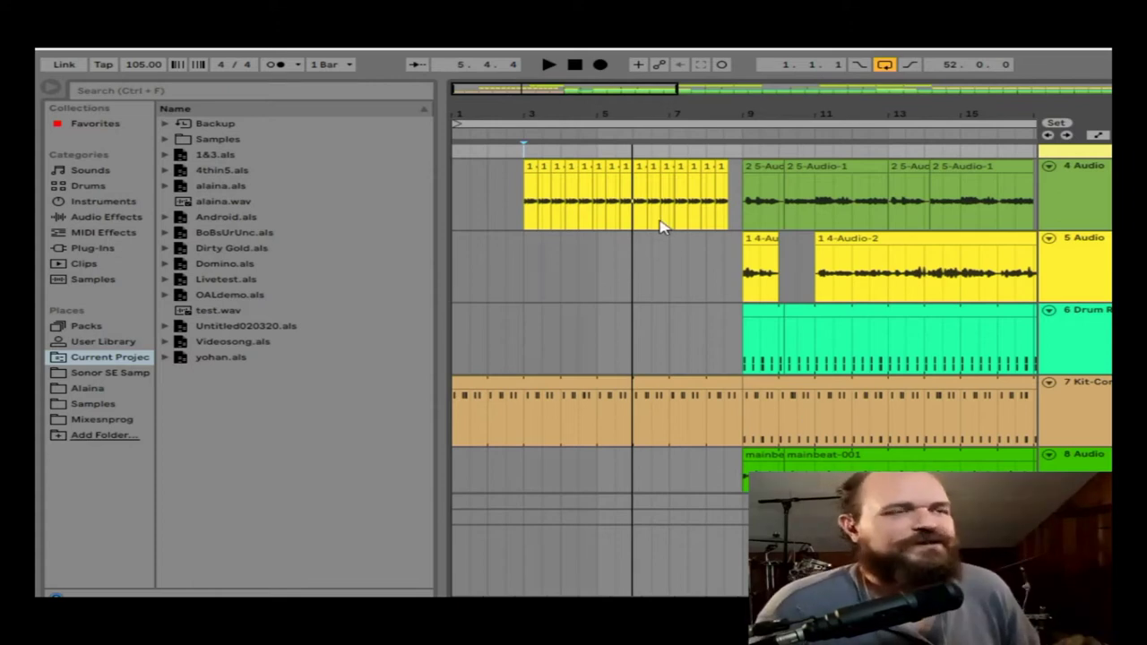
{"action": "key", "text": "space"}
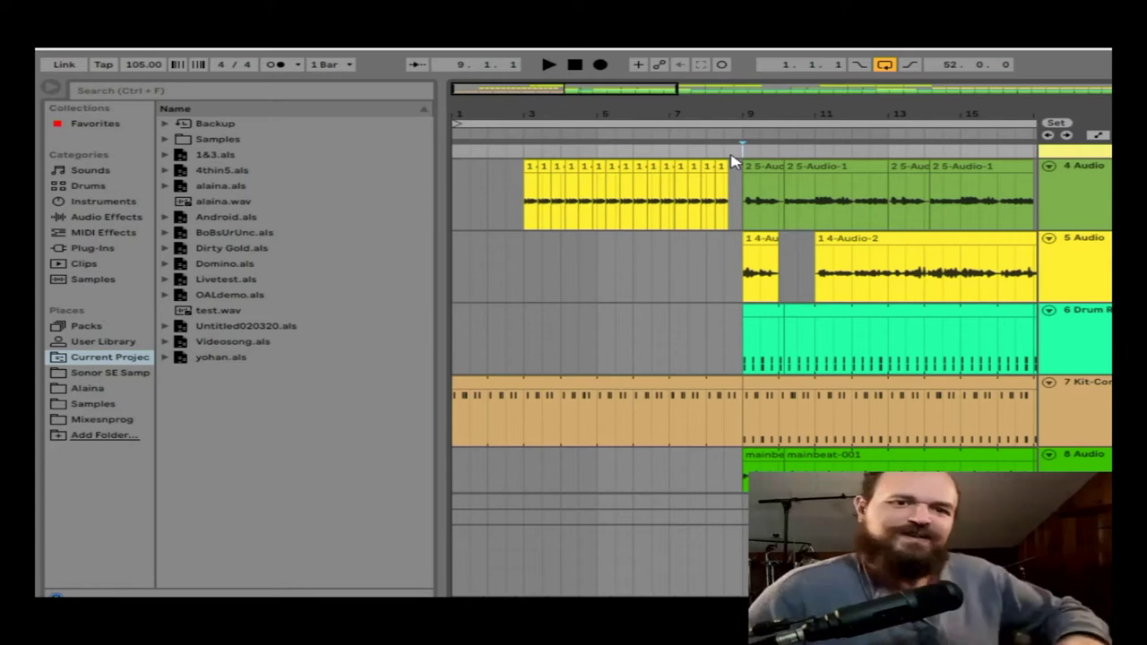
Play the section from bar 9, where the drums and the green 4 Audio clips enter.
{"action": "key", "text": "space"}
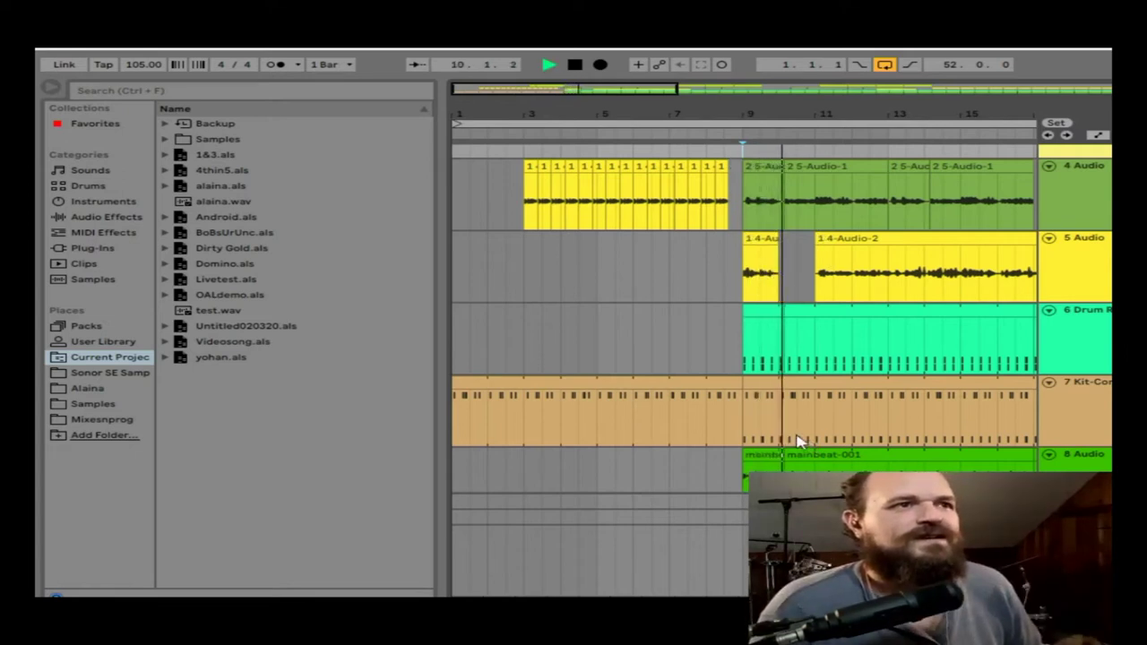
{"action": "scroll", "coordinate": [782, 318], "scroll_direction": "up", "scroll_amount": 3}
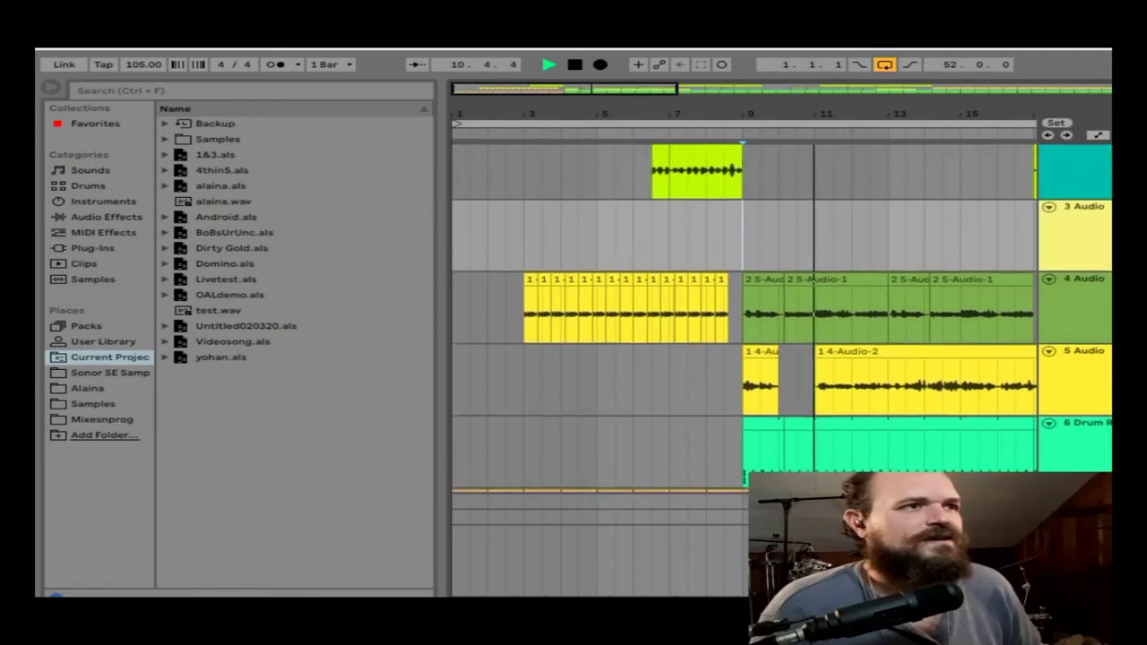
{"action": "scroll", "coordinate": [782, 318], "scroll_direction": "down", "scroll_amount": 3}
{"action": "scroll", "coordinate": [783, 318], "scroll_direction": "up", "scroll_amount": 2}
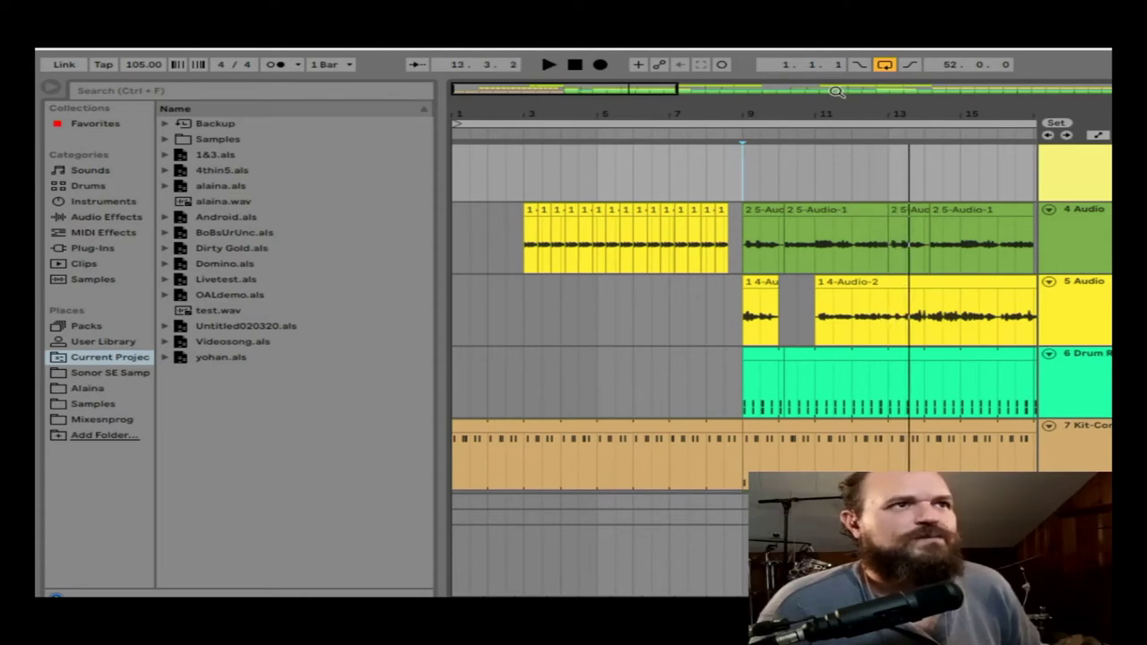
Show the whole arrangement and play it through to bar 19.
{"action": "left_click_drag", "start_coordinate": [835, 91], "coordinate": [627, 91]}
{"action": "scroll", "coordinate": [623, 198], "scroll_direction": "up", "scroll_amount": 3}
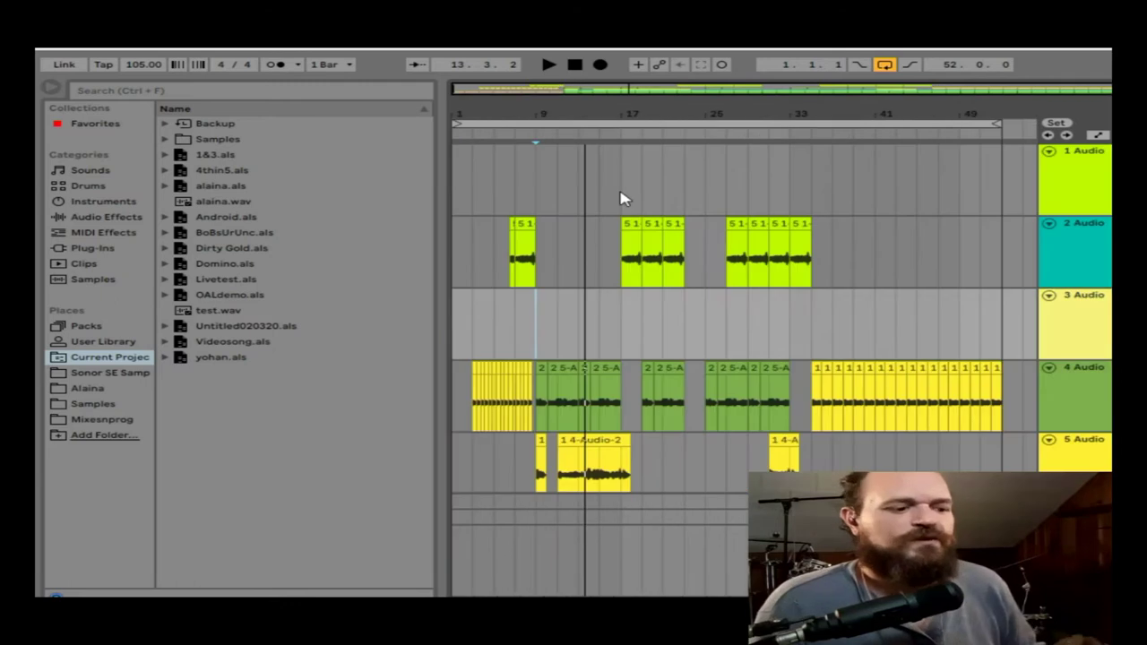
{"action": "key", "text": "space"}
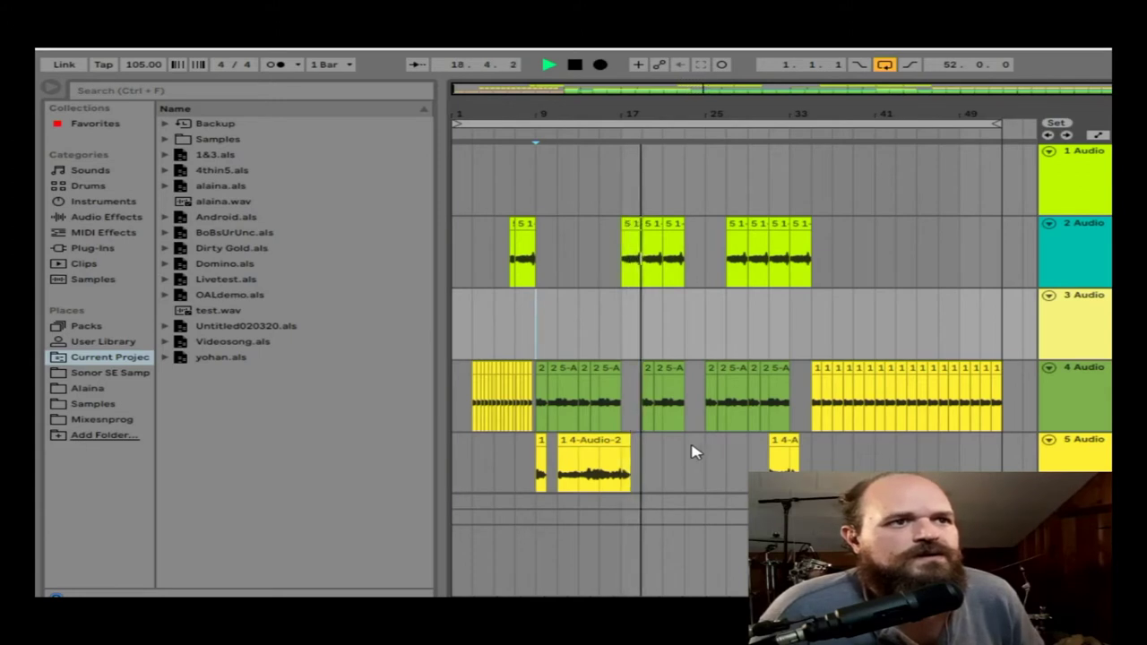
{"action": "key", "text": "space"}
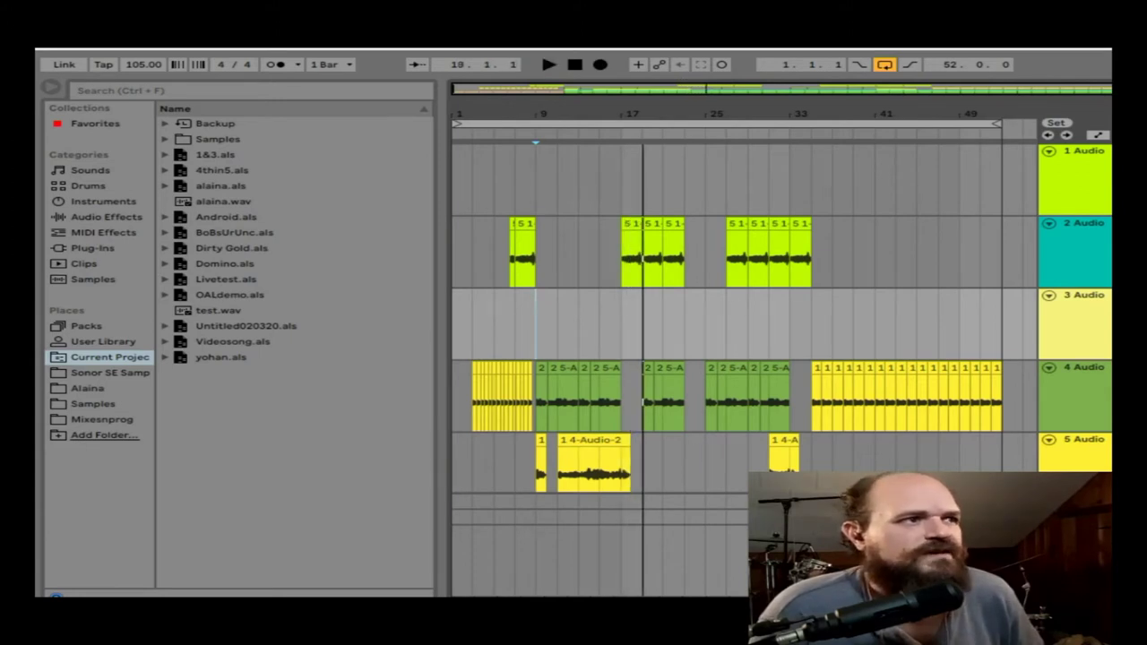
Play the section from bar 19, where the second group of green 4 Audio clips starts.
{"action": "left_click", "coordinate": [625, 258]}
{"action": "left_click", "coordinate": [638, 154]}
{"action": "key", "text": "space"}
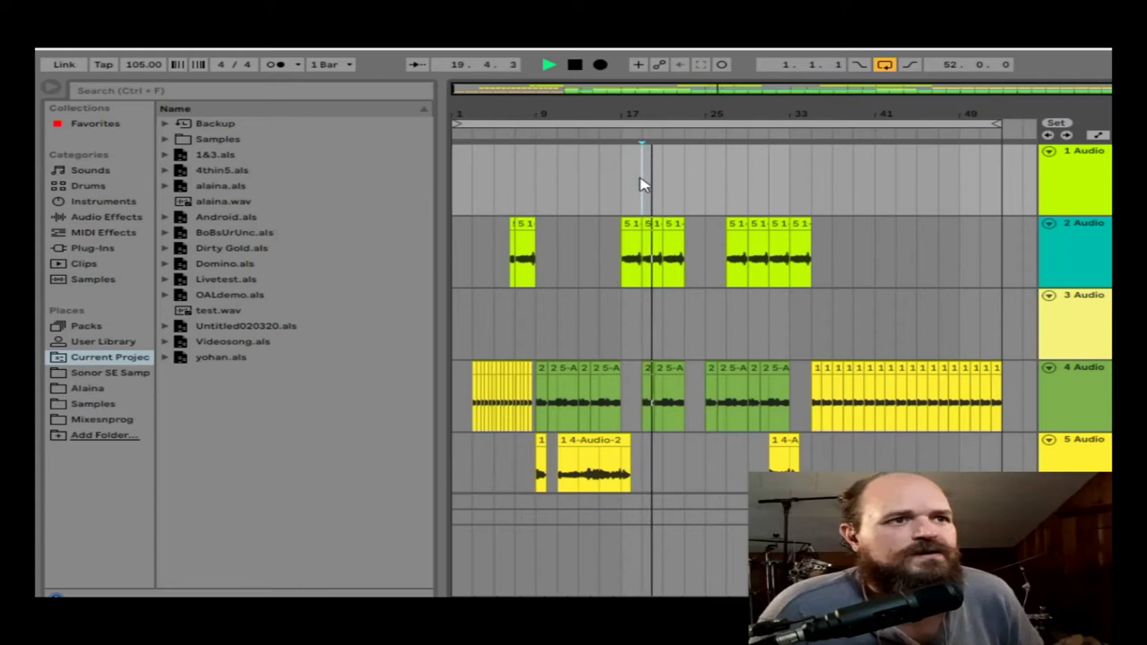
{"action": "key", "text": "space"}
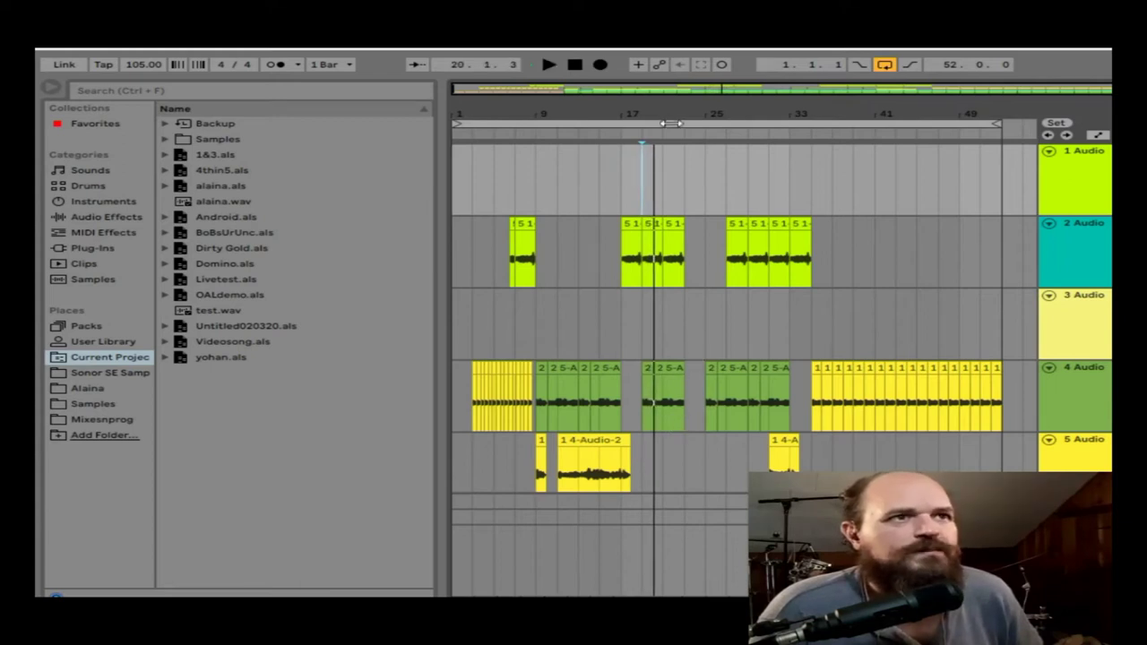
{"action": "key", "text": "space"}
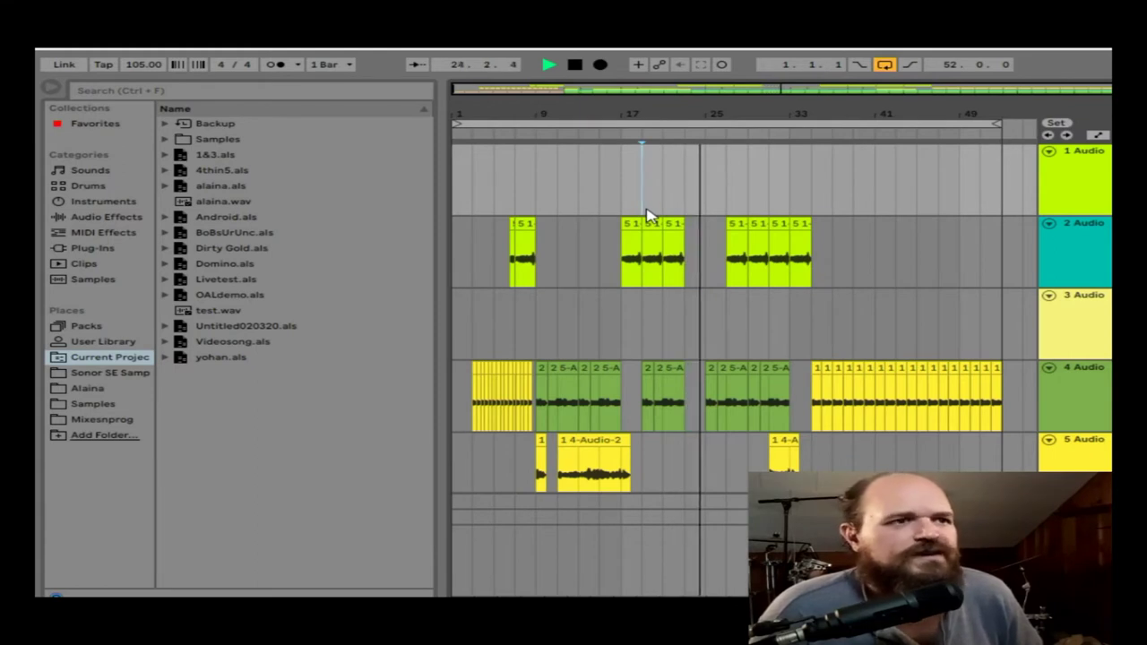
{"action": "key", "text": "space"}
Play the section from bar 23, in the gap after the second group of 2 Audio clips.
{"action": "left_click", "coordinate": [684, 238]}
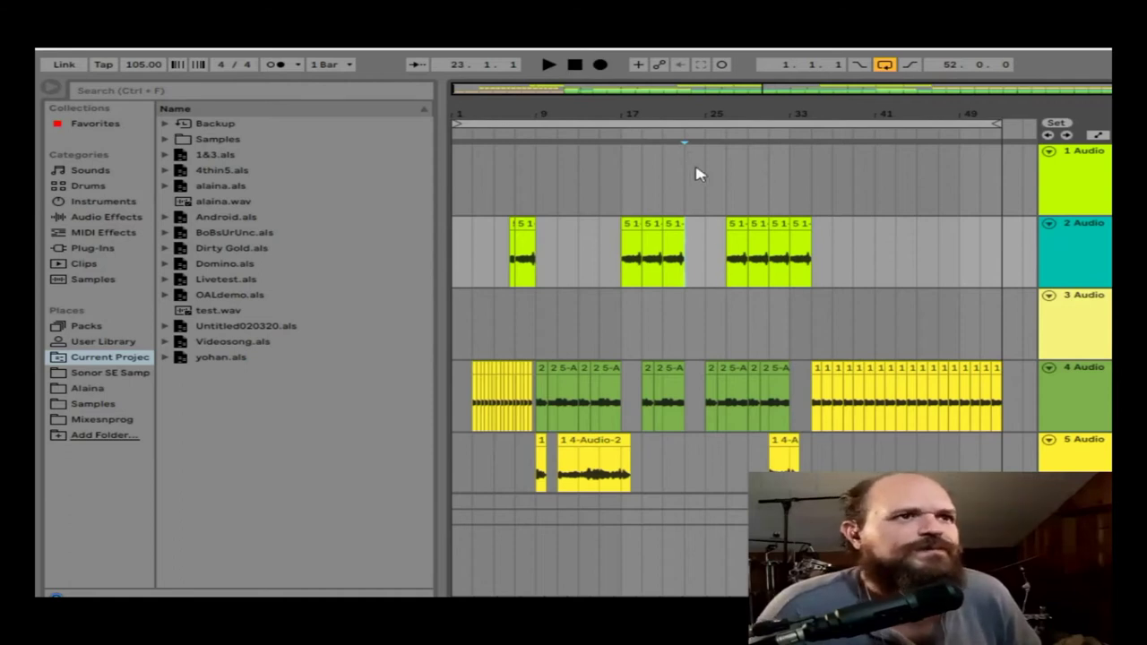
{"action": "key", "text": "plus"}
{"action": "key", "text": "plus"}
{"action": "key", "text": "space"}
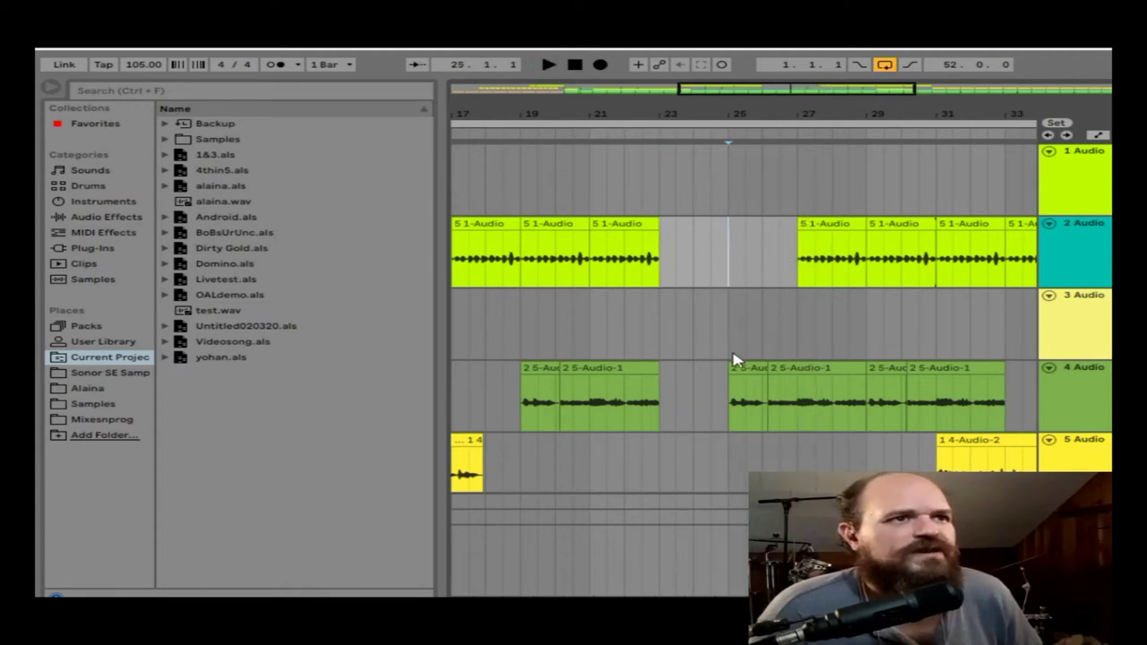
Play the section from bar 25, at the start of the third group of green 4 Audio clips.
{"action": "left_click", "coordinate": [733, 402]}
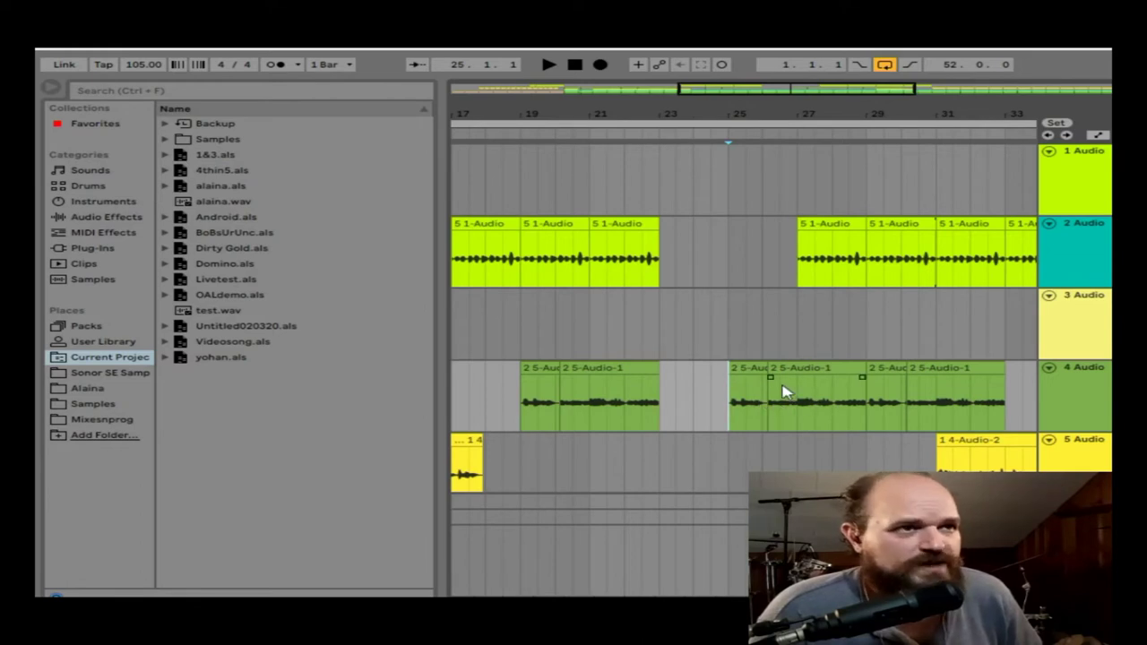
{"action": "key", "text": "space"}
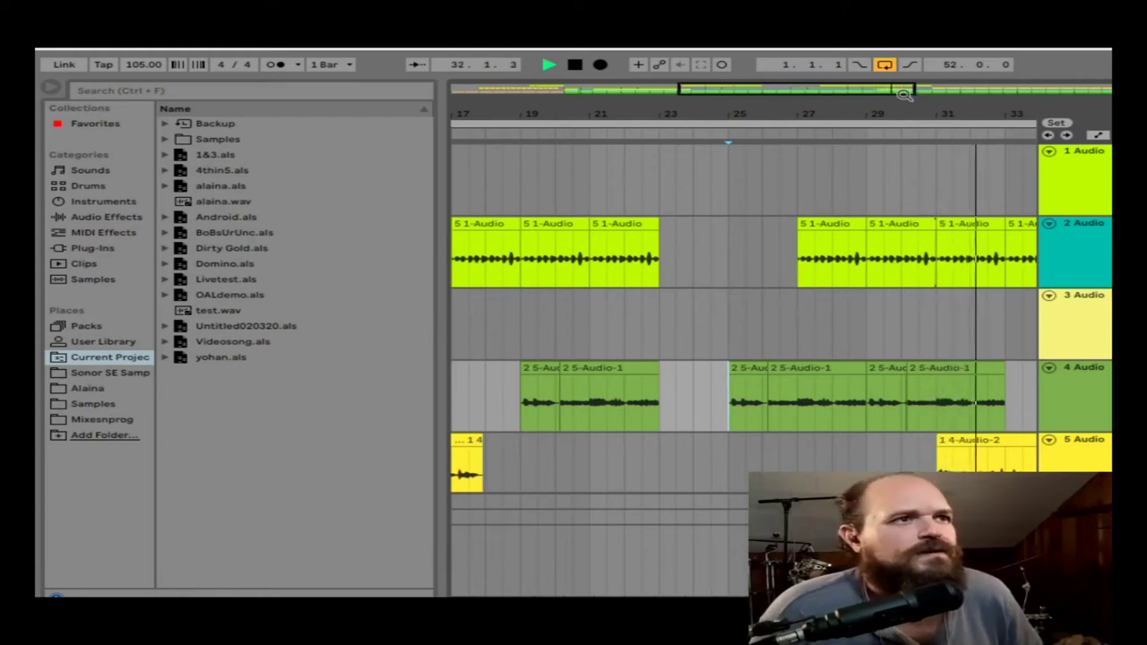
Play the ending from bar 35, where the yellow clips return on the 4 Audio track.
{"action": "left_click_drag", "start_coordinate": [909, 131], "coordinate": [1019, 113]}
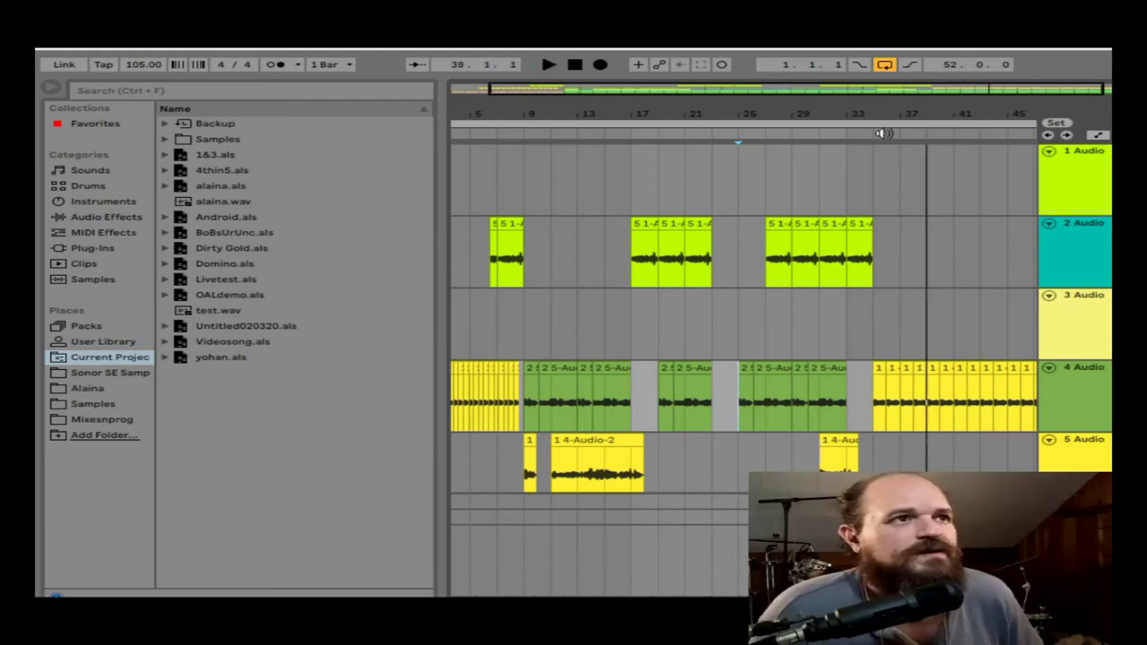
{"action": "left_click", "coordinate": [871, 138]}
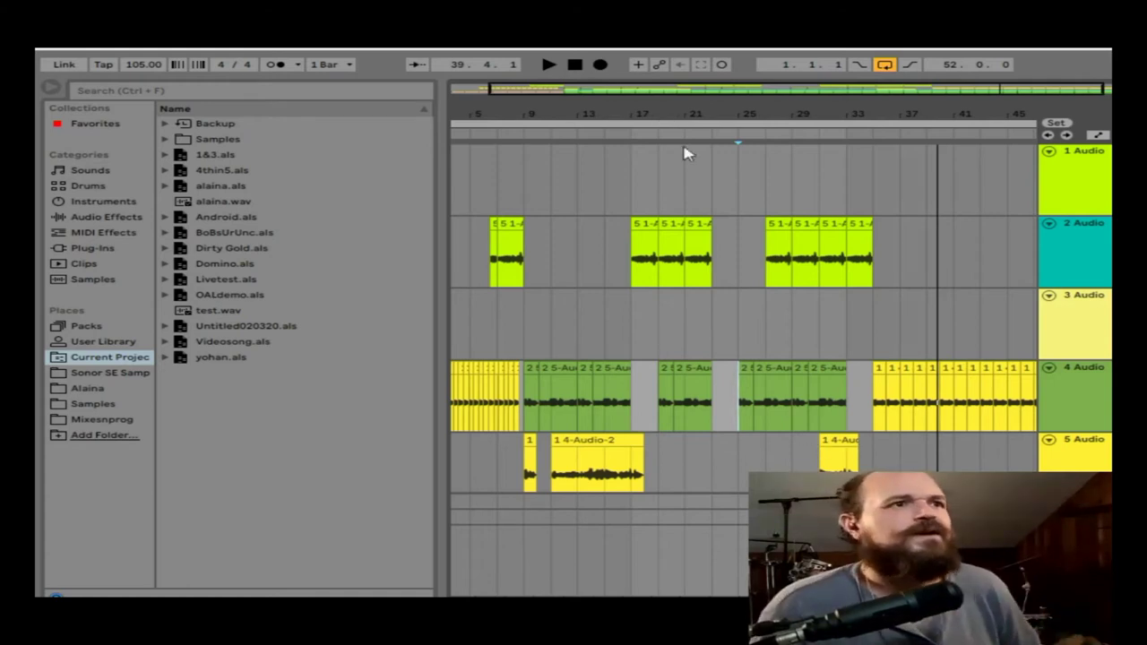
{"action": "left_click_drag", "start_coordinate": [871, 82], "coordinate": [804, 459]}
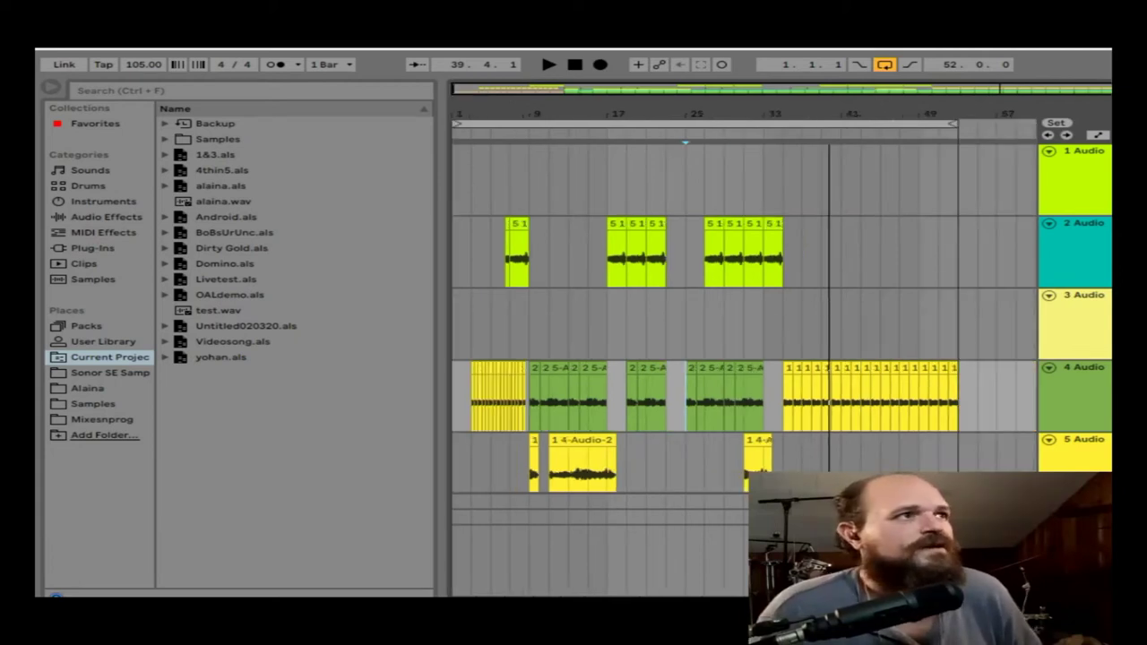
Switch to the REAPER project and solo the 0003 1-Audio track in place of 0002 5-Audio-1.
{"action": "key", "text": "alt+Tab"}
{"action": "key", "text": "alt+Tab"}
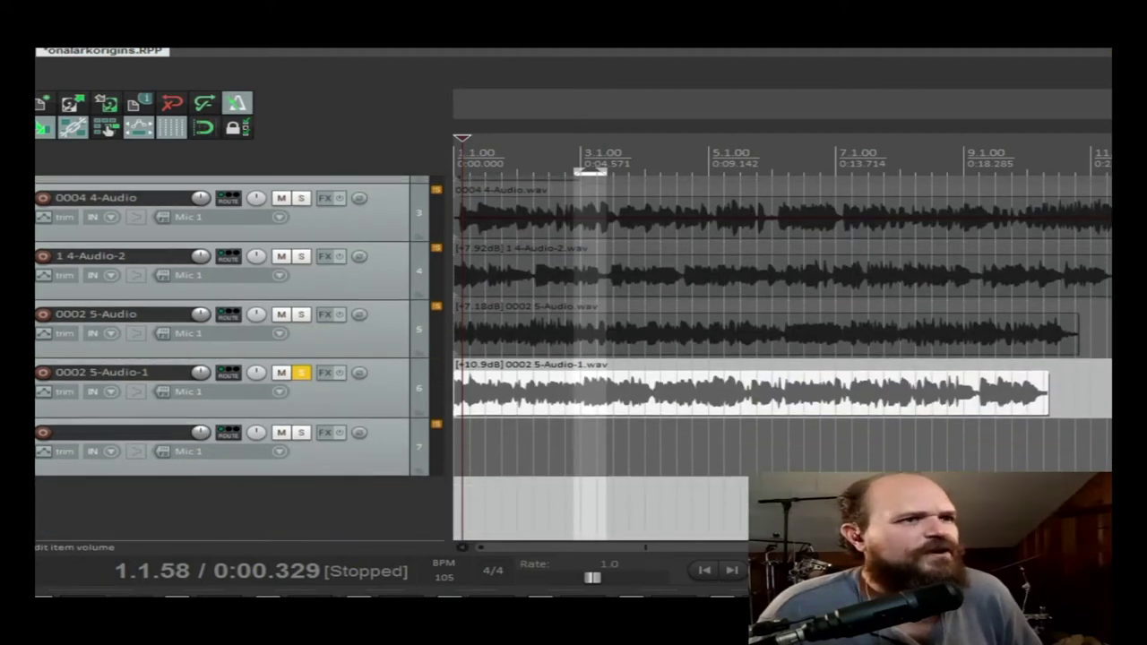
{"action": "left_click", "coordinate": [291, 253]}
{"action": "left_click", "coordinate": [303, 481]}
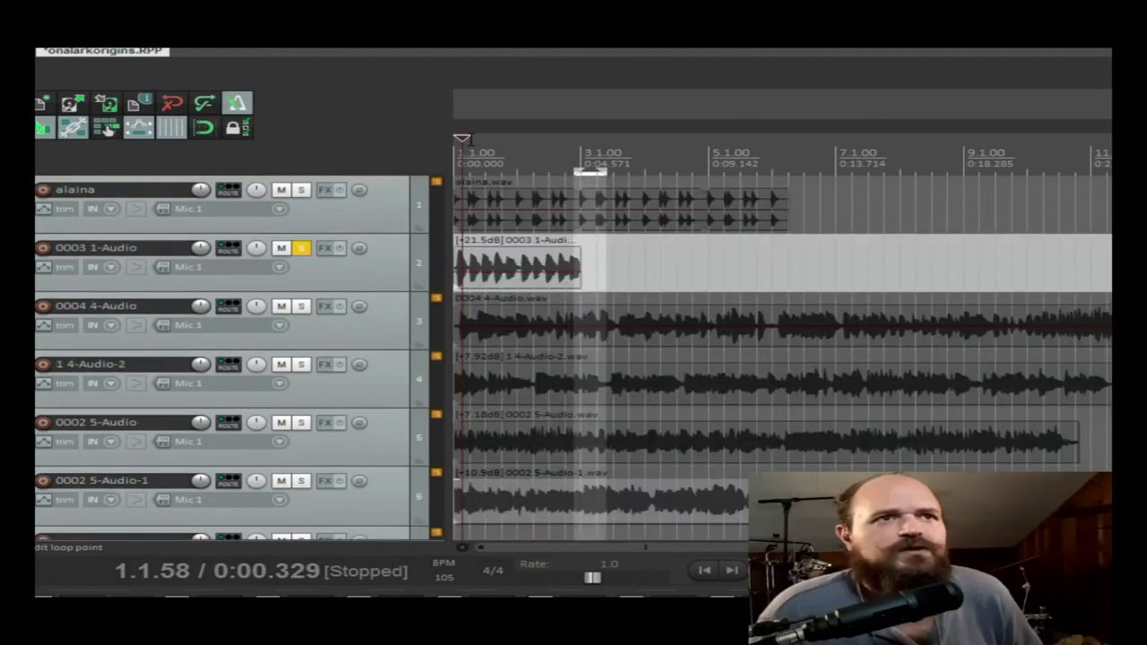
Move the loop range to the start of the timeline and play the soloed 0003 1-Audio track.
{"action": "left_click_drag", "start_coordinate": [589, 171], "coordinate": [457, 170]}
{"action": "key", "text": "space"}
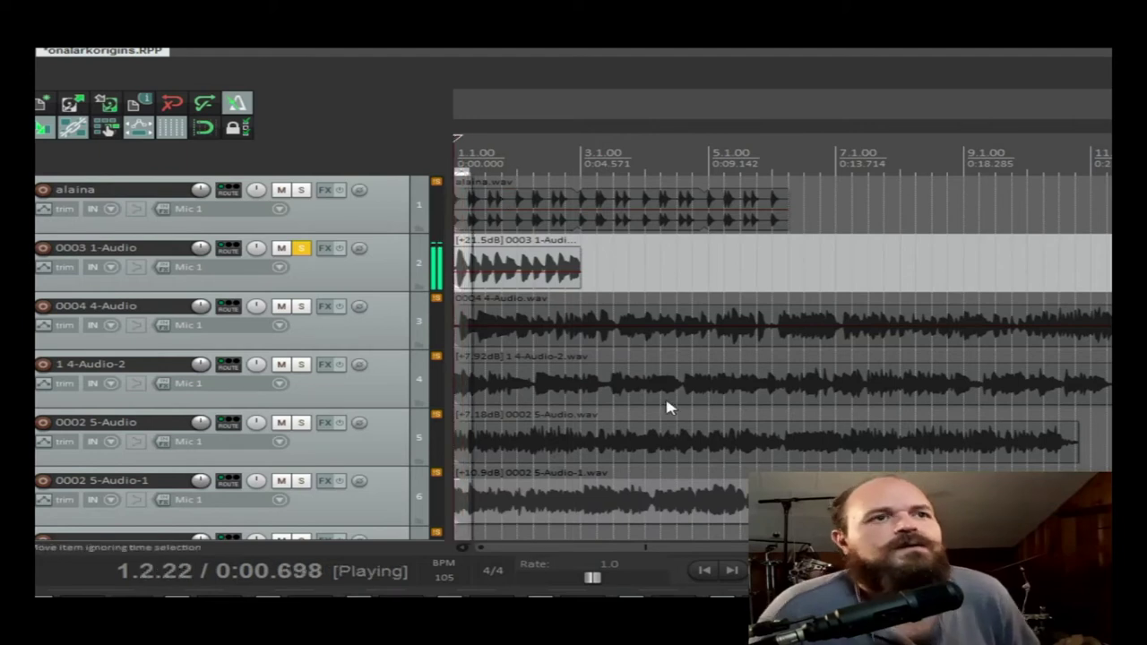
Solo the 0004 4-Audio track in place of 0003 1-Audio and play it from the start of the timeline.
{"action": "left_click", "coordinate": [302, 248]}
{"action": "key", "text": "space"}
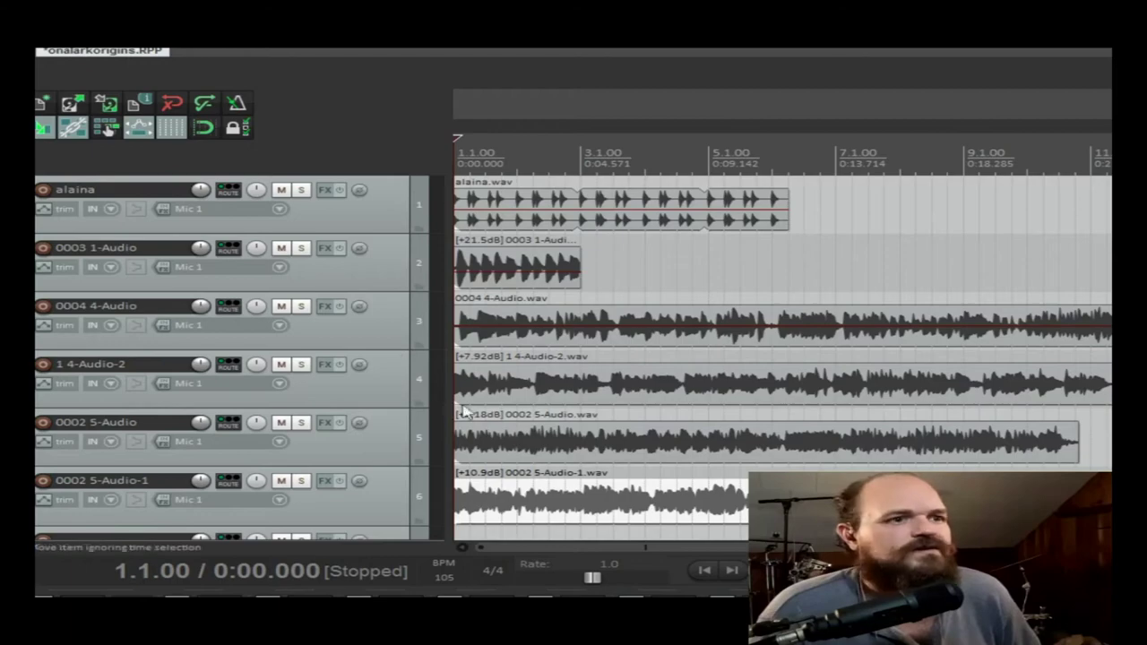
{"action": "left_click", "coordinate": [457, 332]}
{"action": "scroll", "coordinate": [457, 331], "scroll_direction": "down", "scroll_amount": 3}
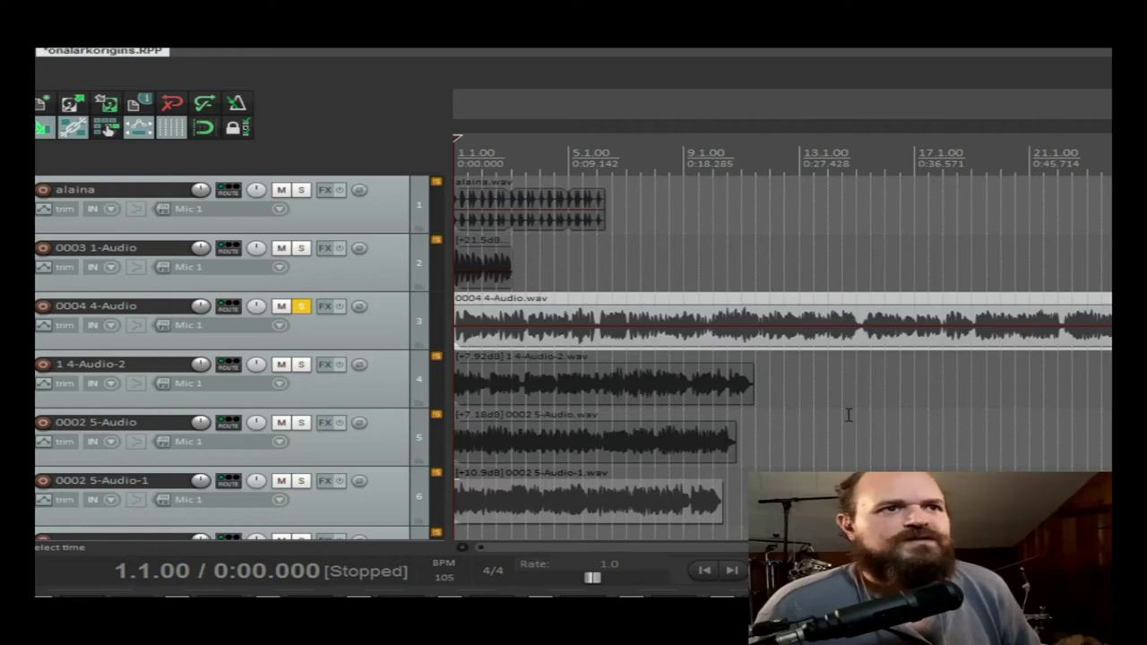
{"action": "key", "text": "space"}
{"action": "key", "text": "space"}
{"action": "key", "text": "space"}
{"action": "key", "text": "space"}
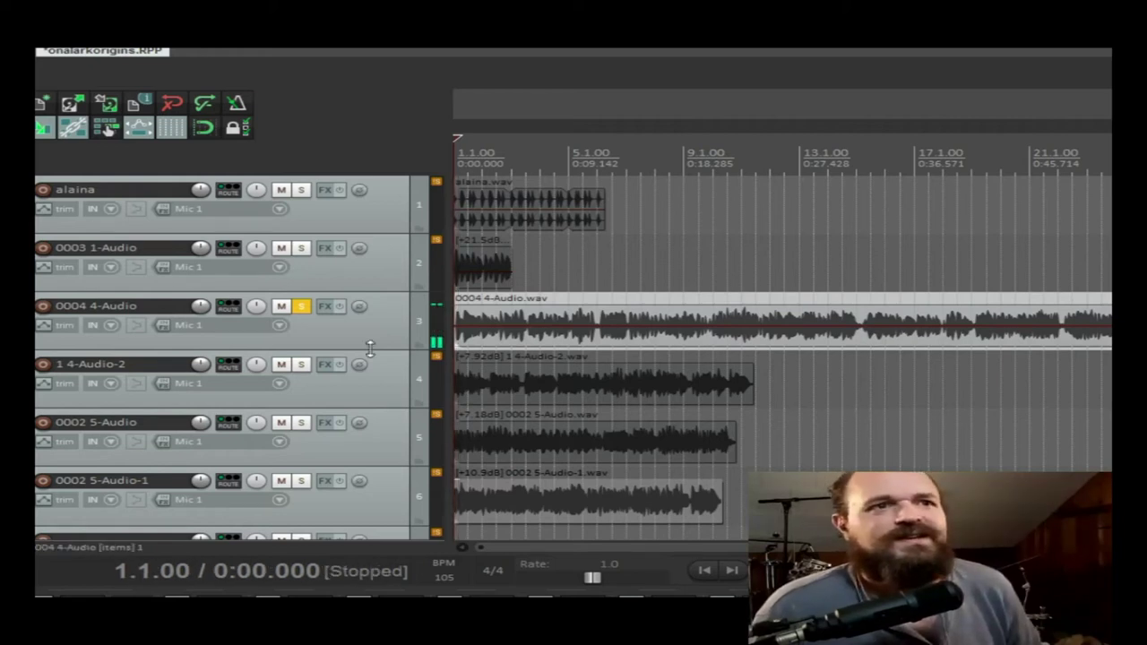
{"action": "key", "text": "space"}
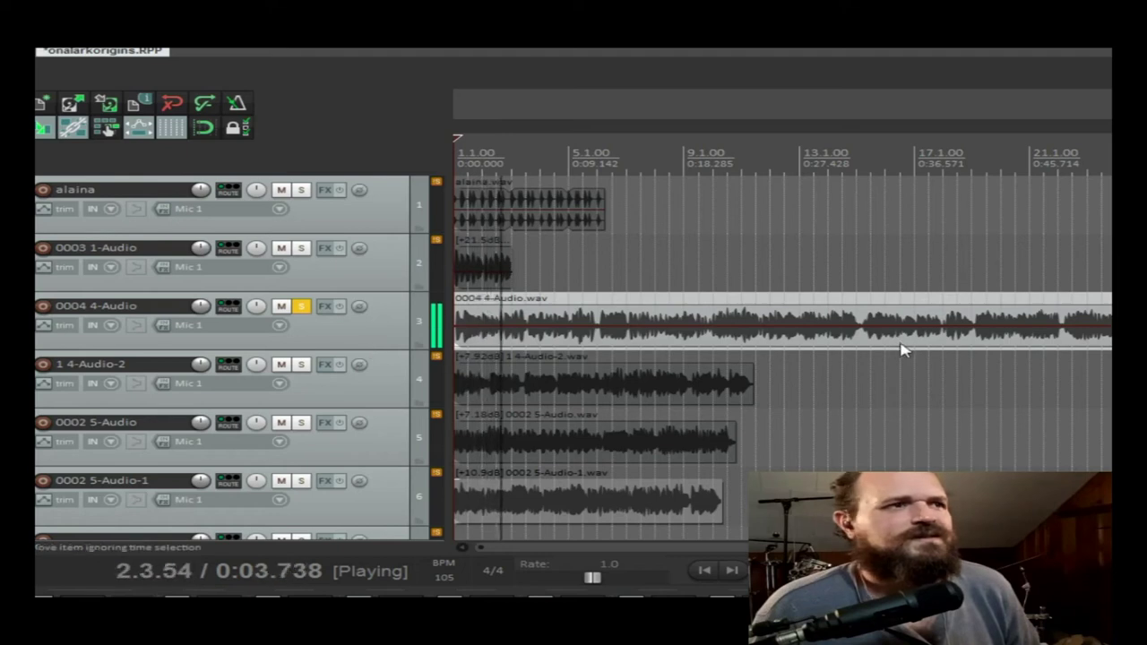
Skip ahead in the 0004 4-Audio recording, playing it from about bar 6 and from about bar 9.
{"action": "left_click", "coordinate": [551, 321]}
{"action": "left_click", "coordinate": [600, 324]}
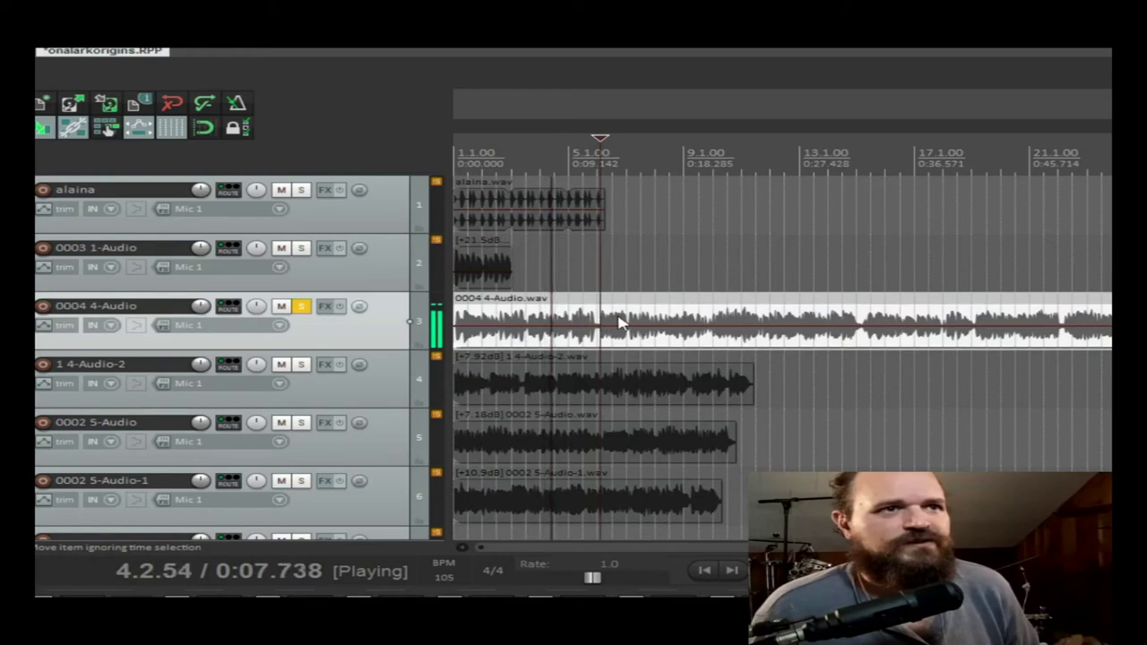
{"action": "left_click", "coordinate": [608, 324]}
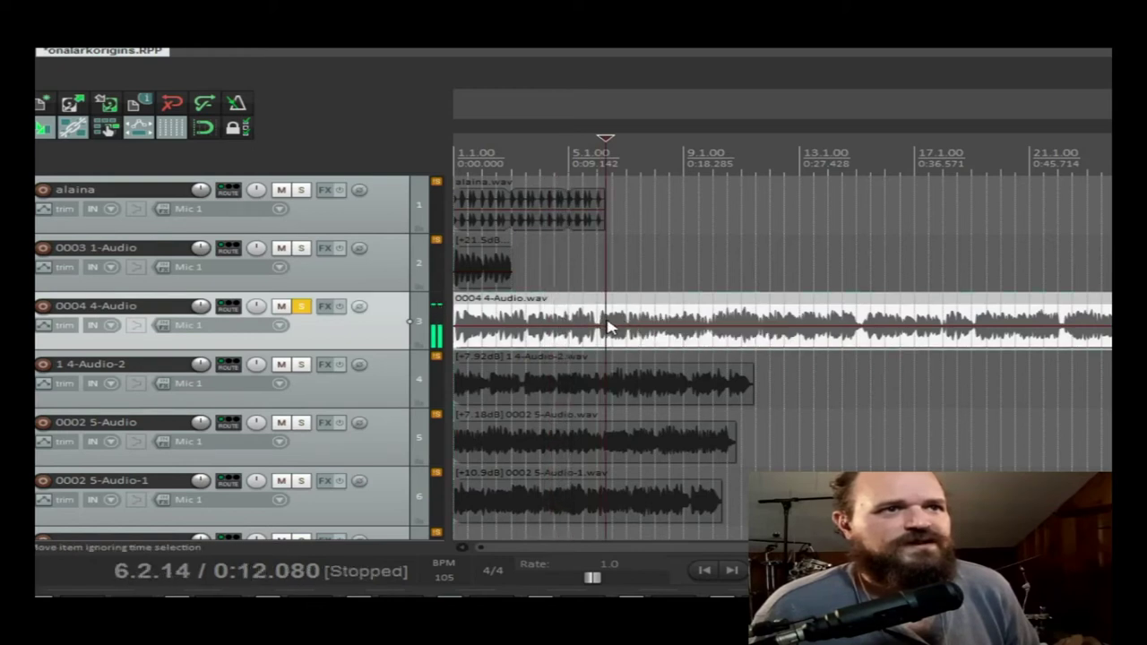
{"action": "left_click", "coordinate": [689, 324]}
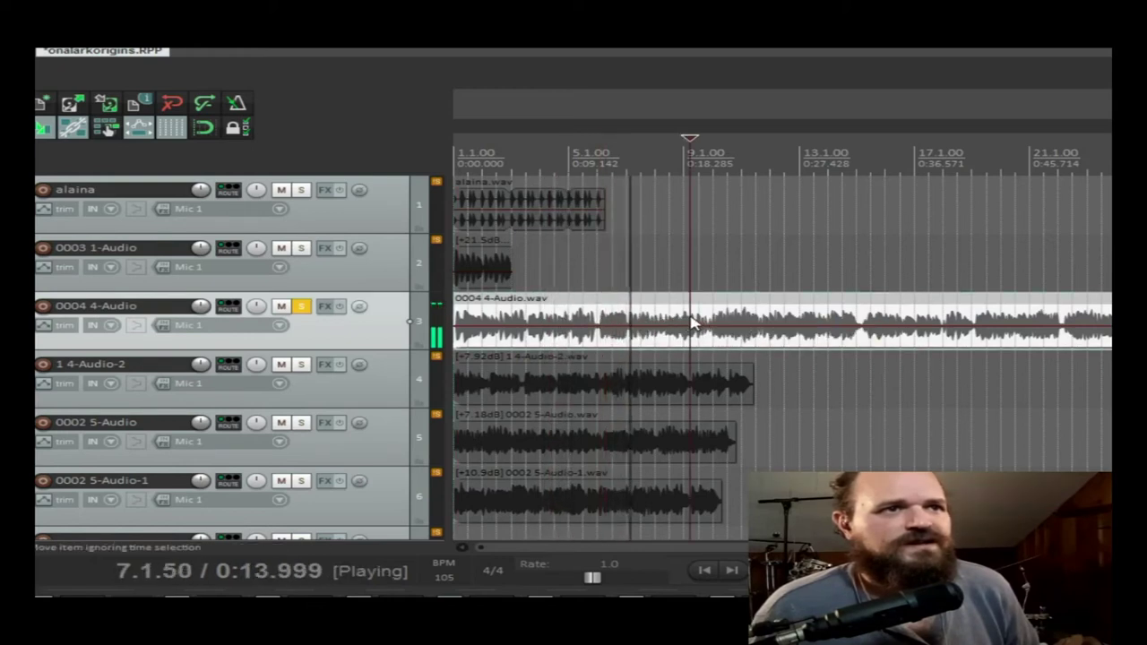
{"action": "key", "text": "space"}
{"action": "key", "text": "space"}
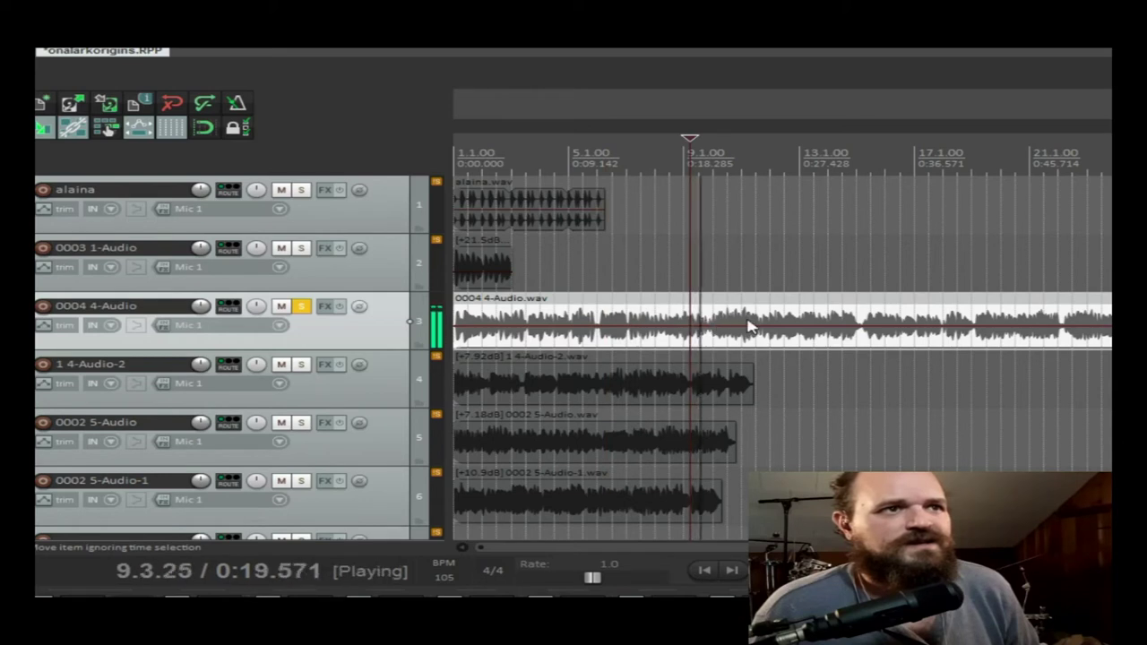
Play the 0004 4-Audio recording from about bar 8 and continue listening from about bar 18.
{"action": "left_click", "coordinate": [669, 328]}
{"action": "key", "text": "space"}
{"action": "key", "text": "space"}
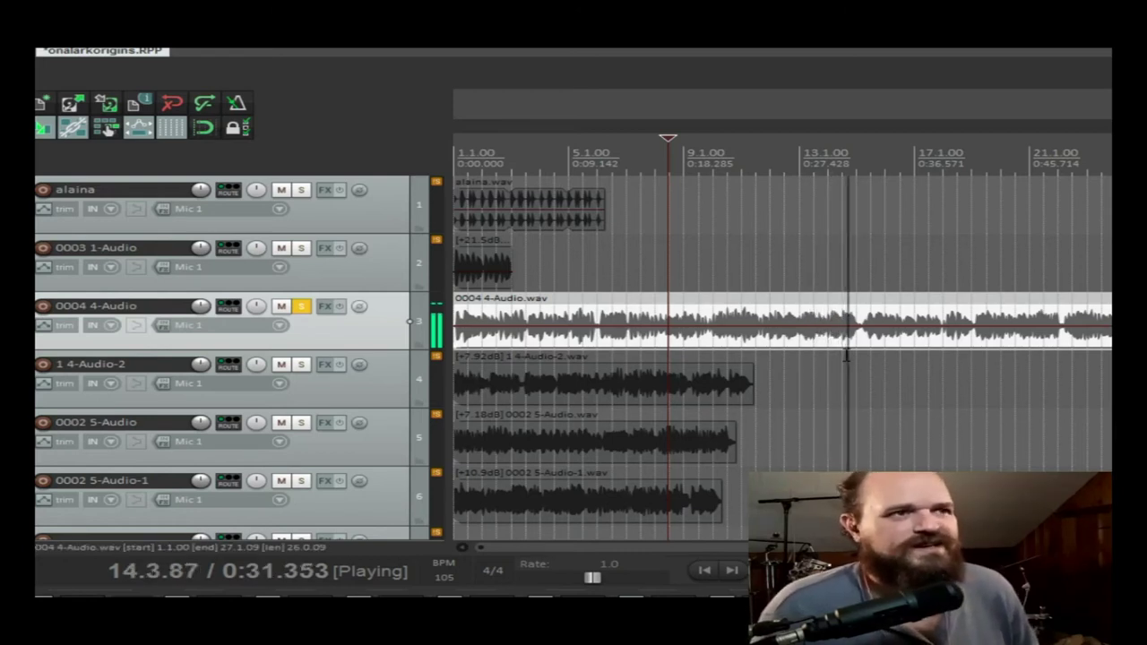
{"action": "left_click", "coordinate": [954, 329]}
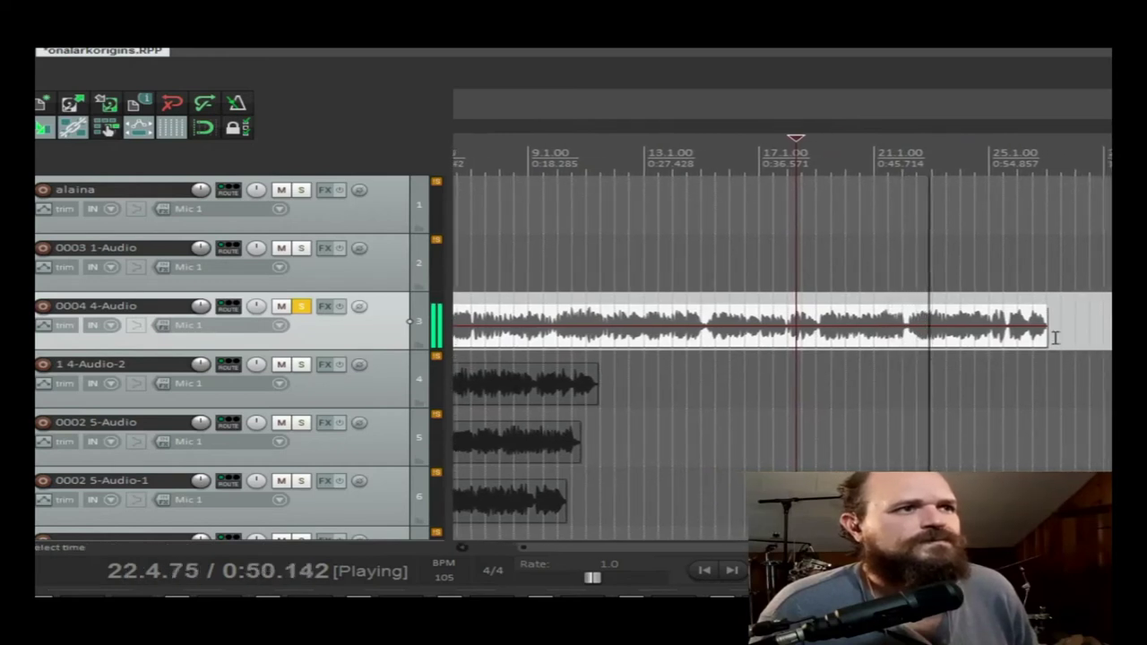
Play the ending of the 0004 4-Audio recording from 24.3.90, then stop playback.
{"action": "left_click", "coordinate": [968, 313]}
{"action": "key", "text": "space"}
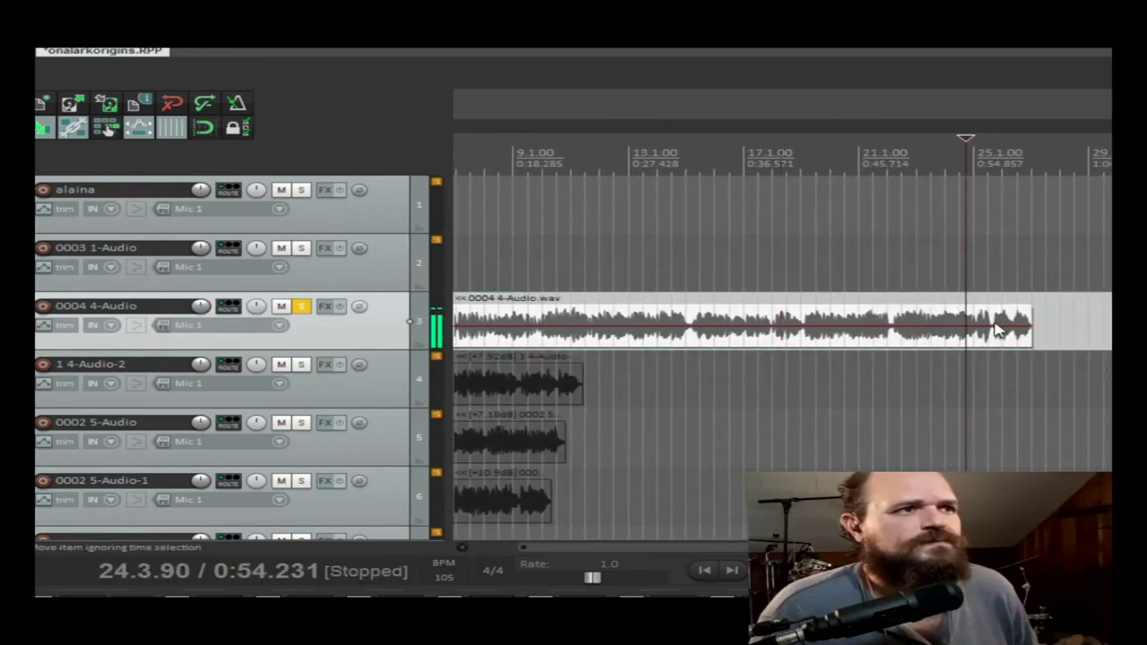
{"action": "key", "text": "space"}
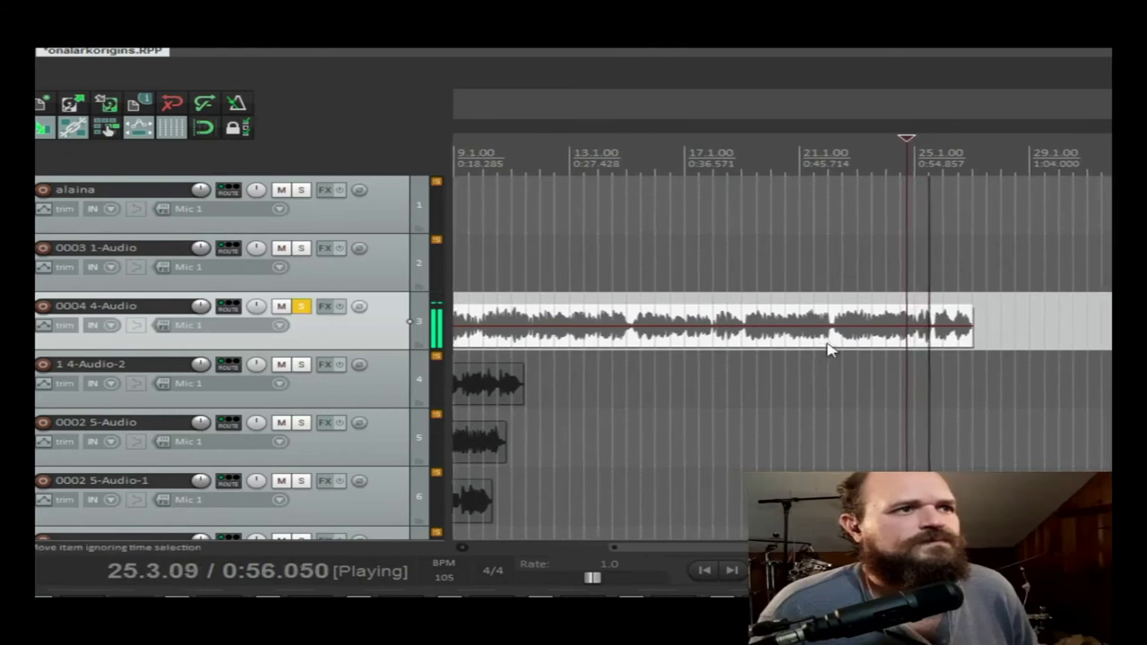
{"action": "key", "text": "space"}
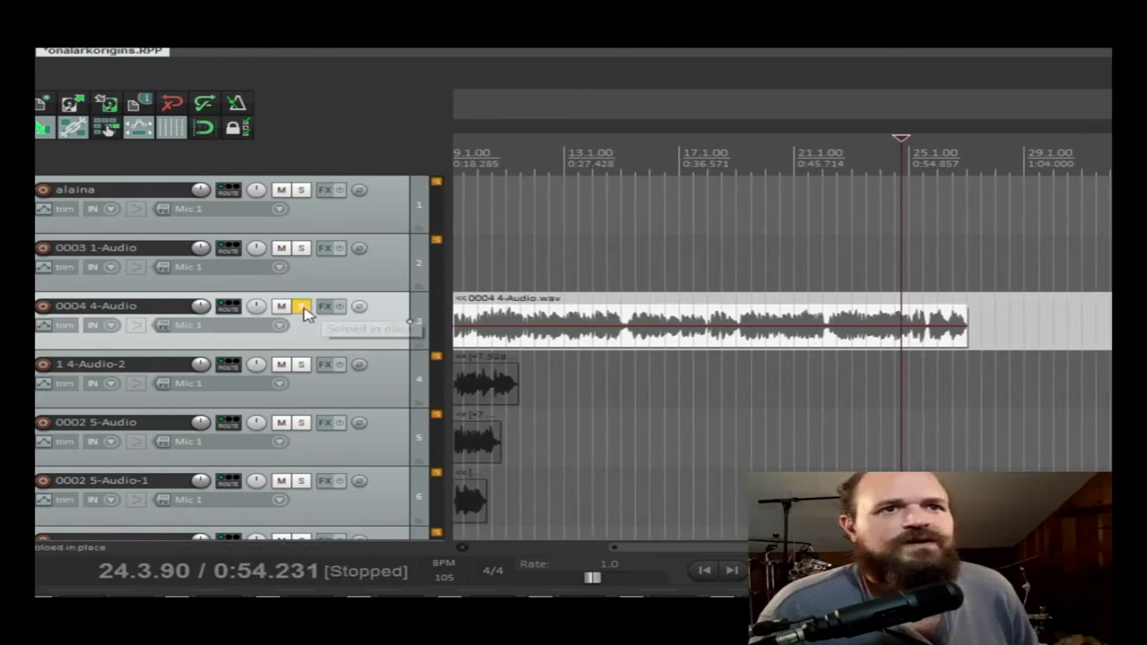
Solo the 1 4-Audio-2 track in place of 0004 4-Audio and play it from the start of the timeline.
{"action": "left_click", "coordinate": [303, 307]}
{"action": "left_click_drag", "start_coordinate": [537, 547], "coordinate": [394, 537]}
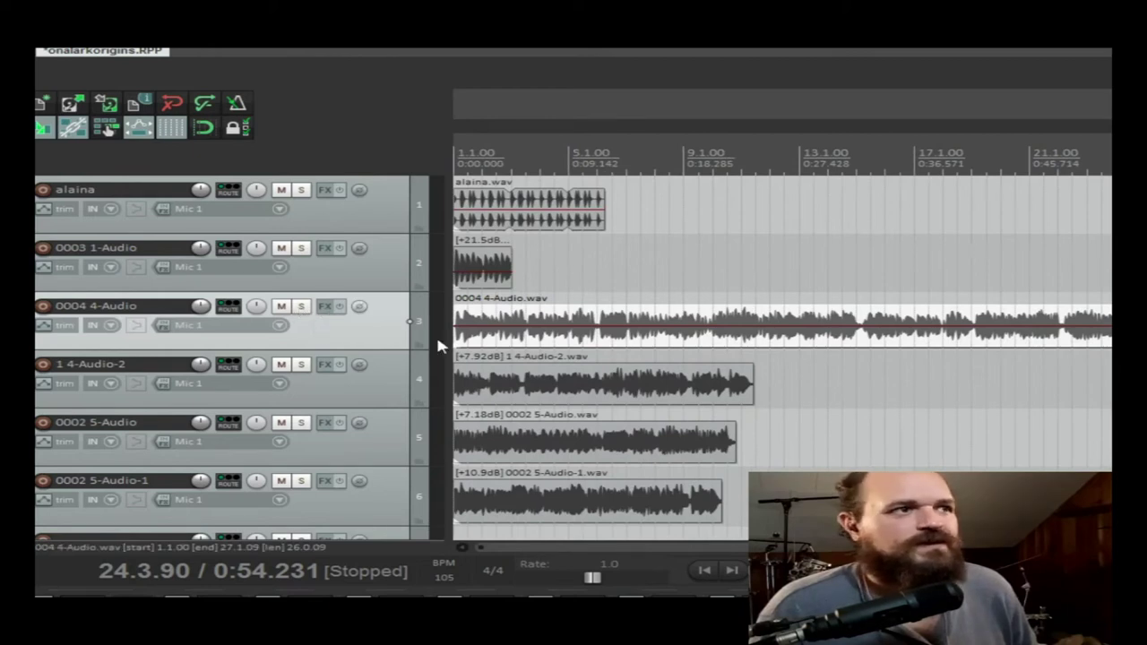
{"action": "left_click", "coordinate": [463, 157]}
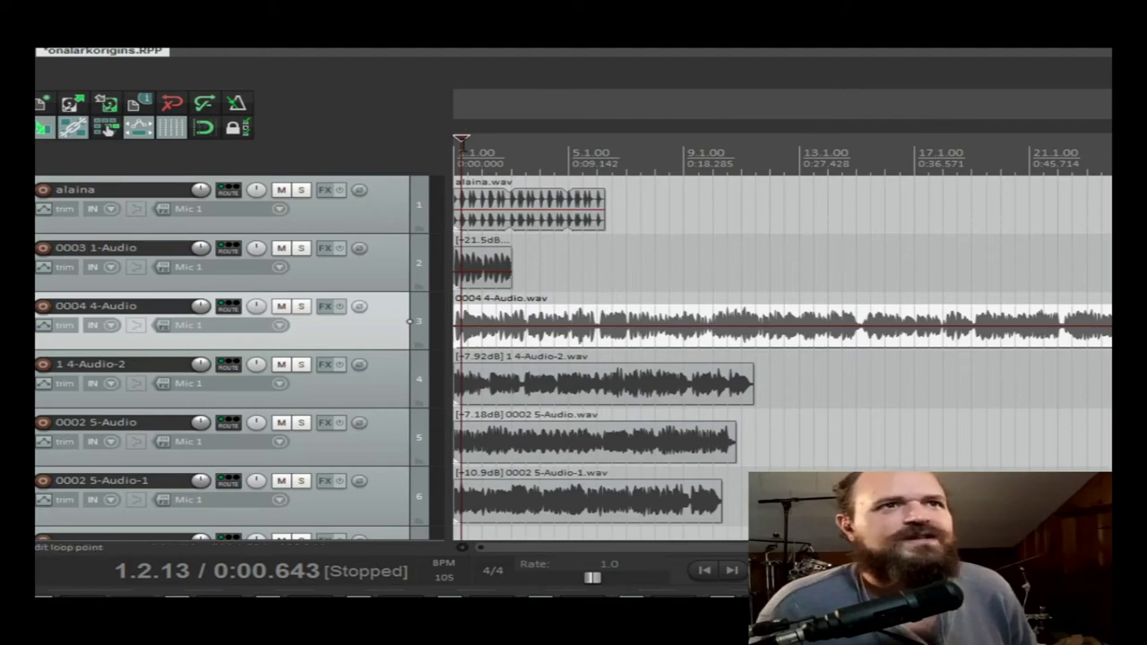
{"action": "left_click", "coordinate": [460, 154]}
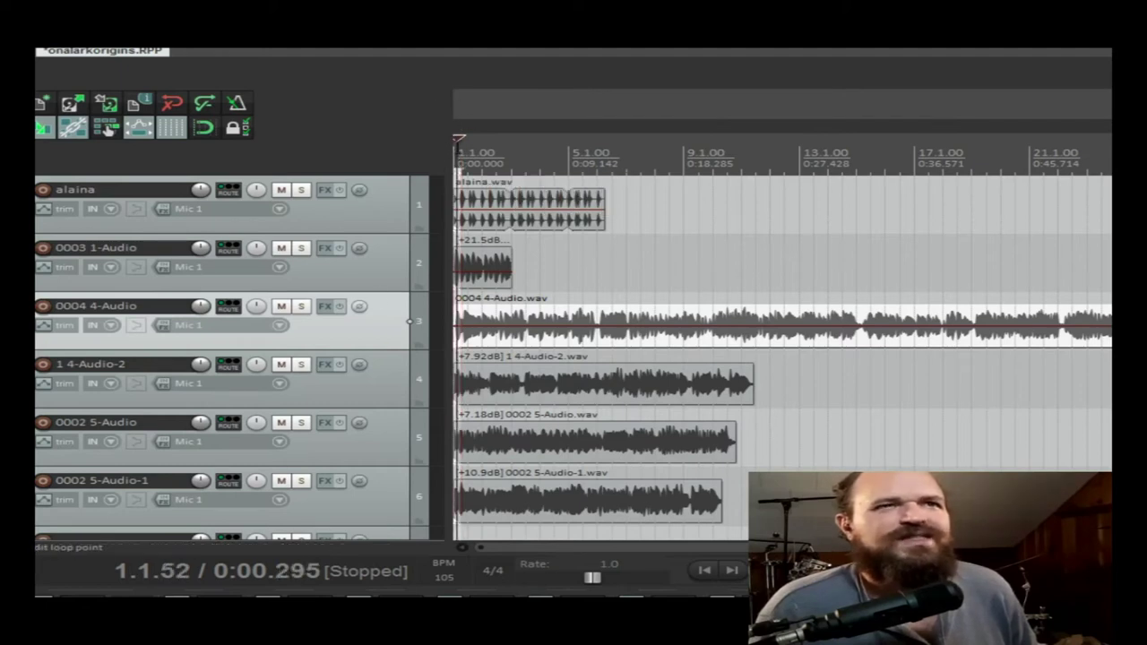
{"action": "left_click", "coordinate": [456, 141]}
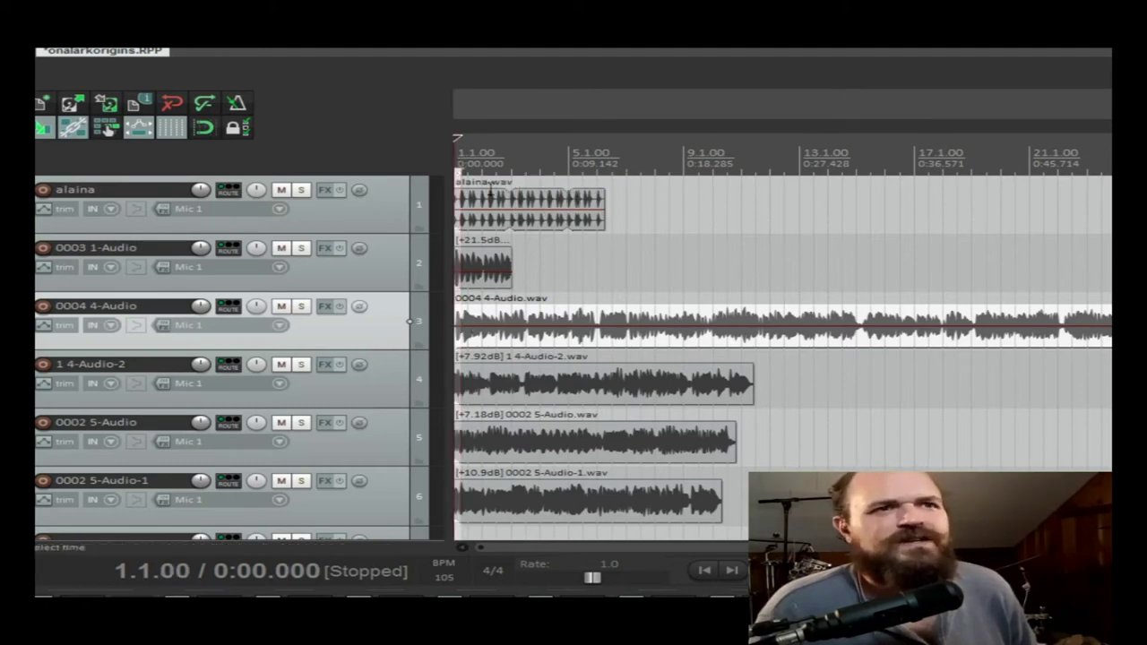
{"action": "left_click", "coordinate": [301, 364]}
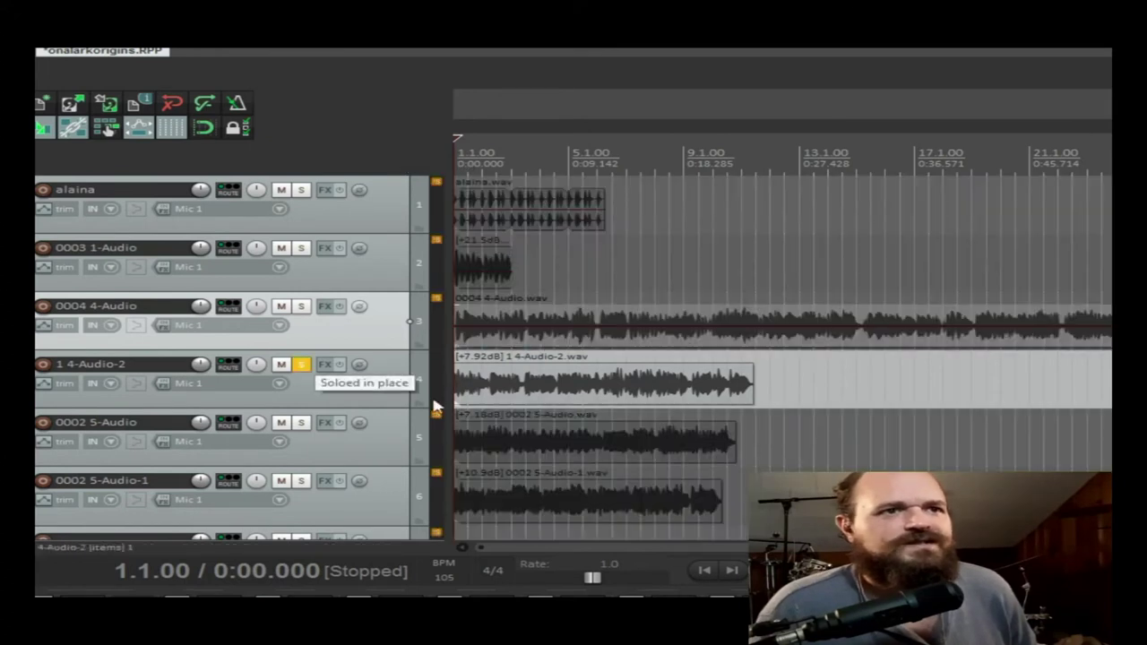
{"action": "key", "text": "space"}
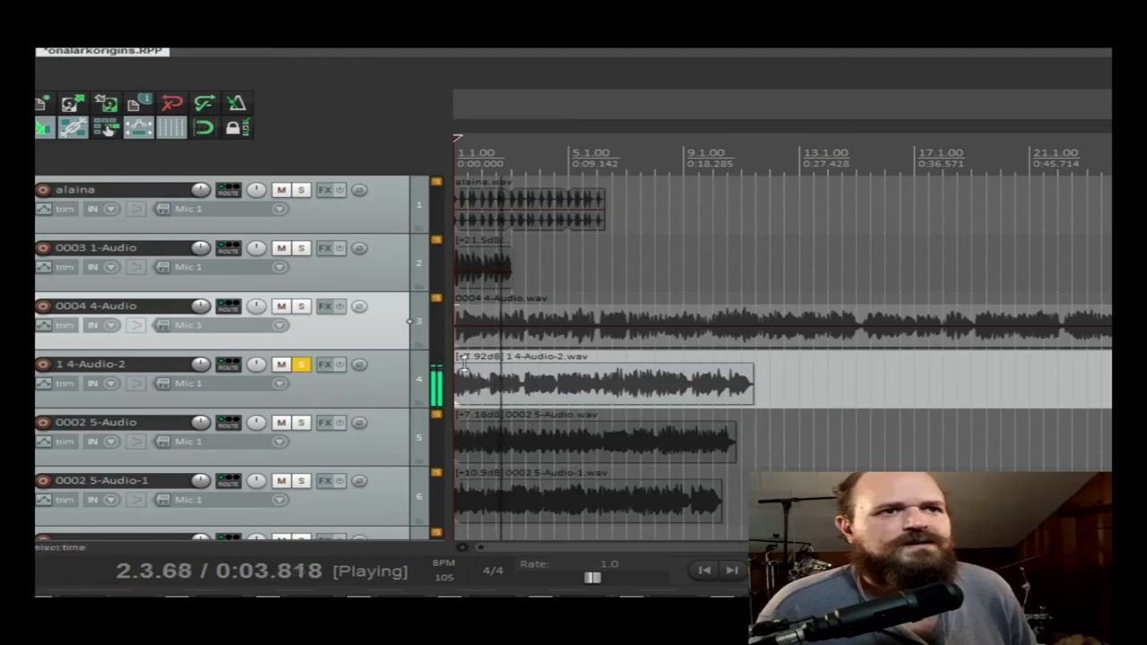
{"action": "key", "text": "space"}
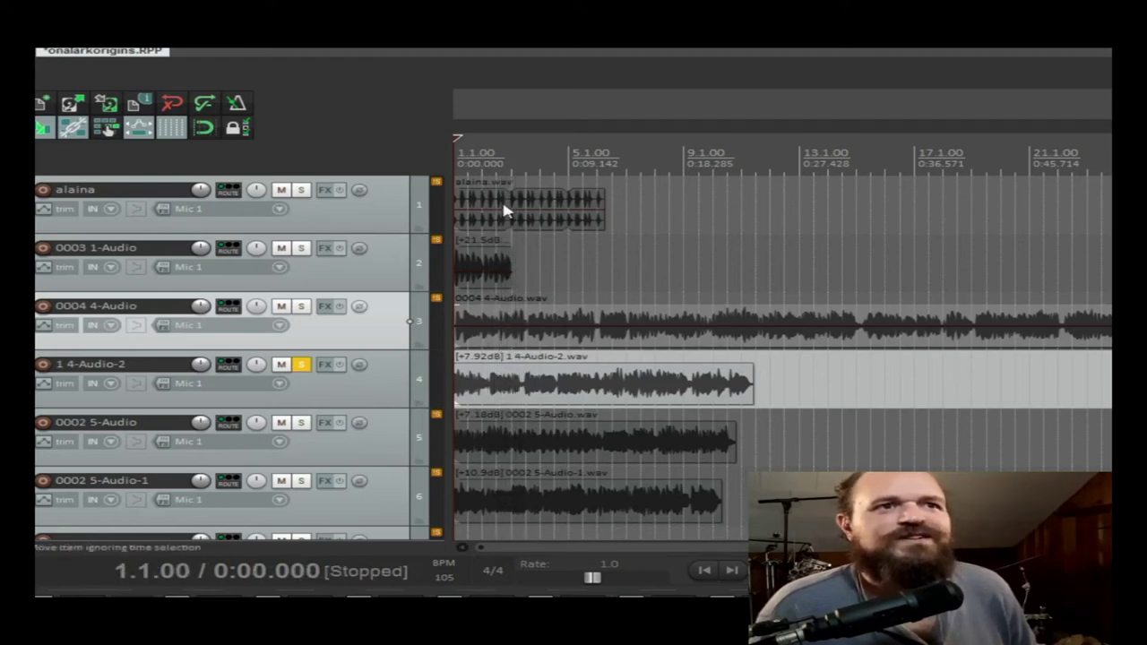
Play the 1 4-Audio-2 recording from about bar 3, then skip ahead to about bars 9 and 11.
{"action": "left_click", "coordinate": [518, 157]}
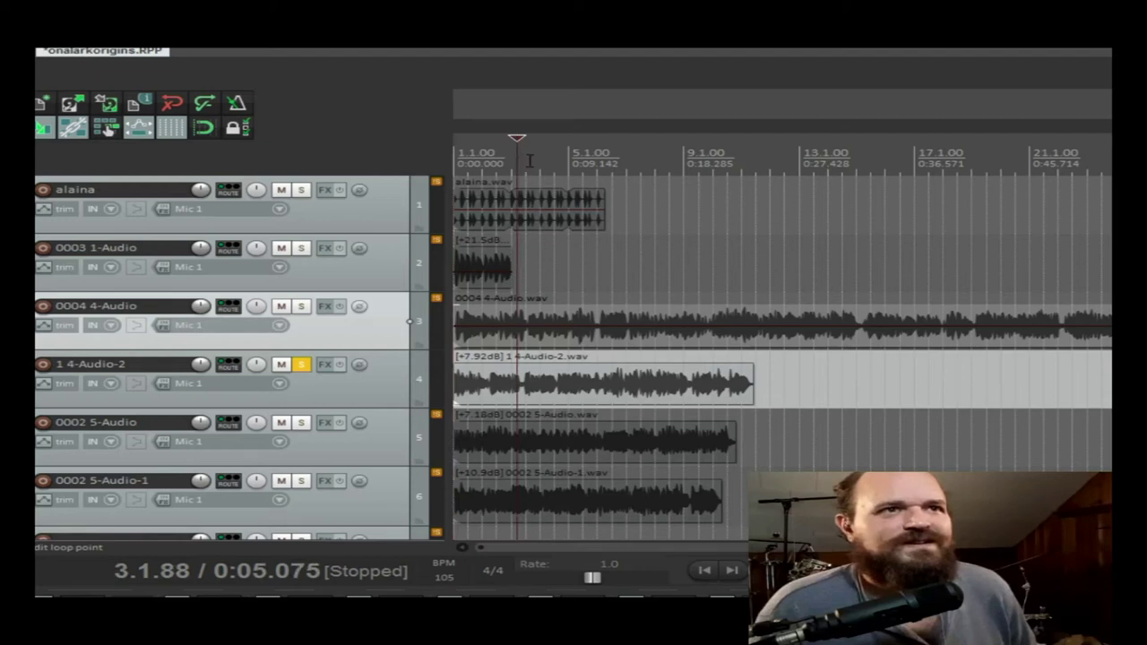
{"action": "key", "text": "space"}
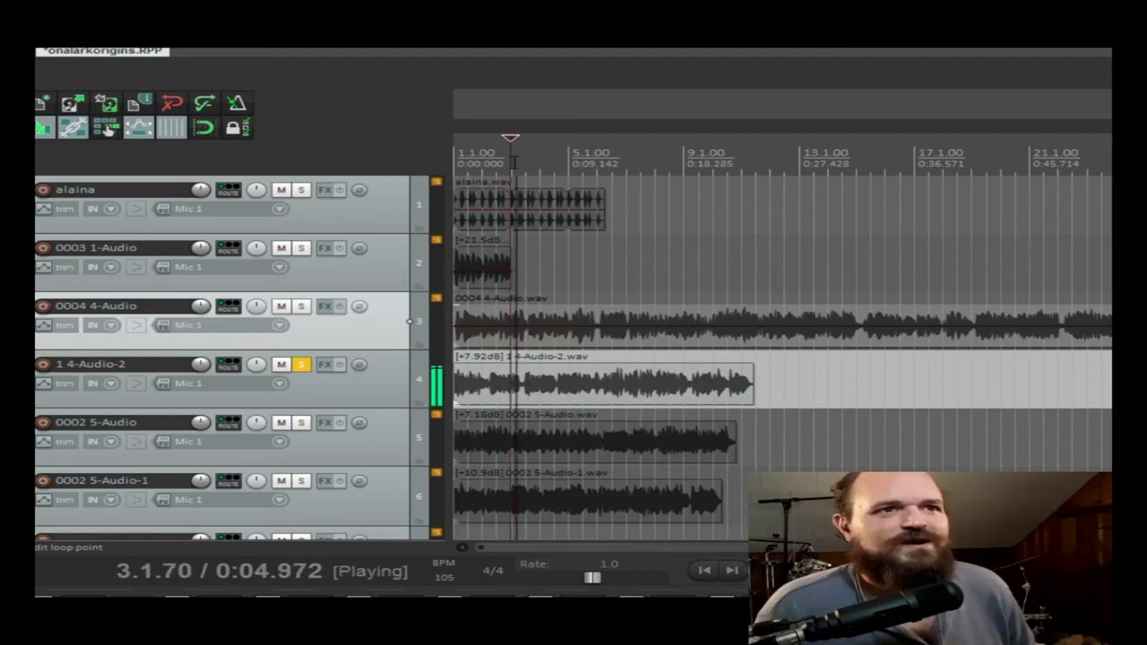
{"action": "key", "text": "space"}
{"action": "left_click", "coordinate": [518, 160]}
{"action": "key", "text": "space"}
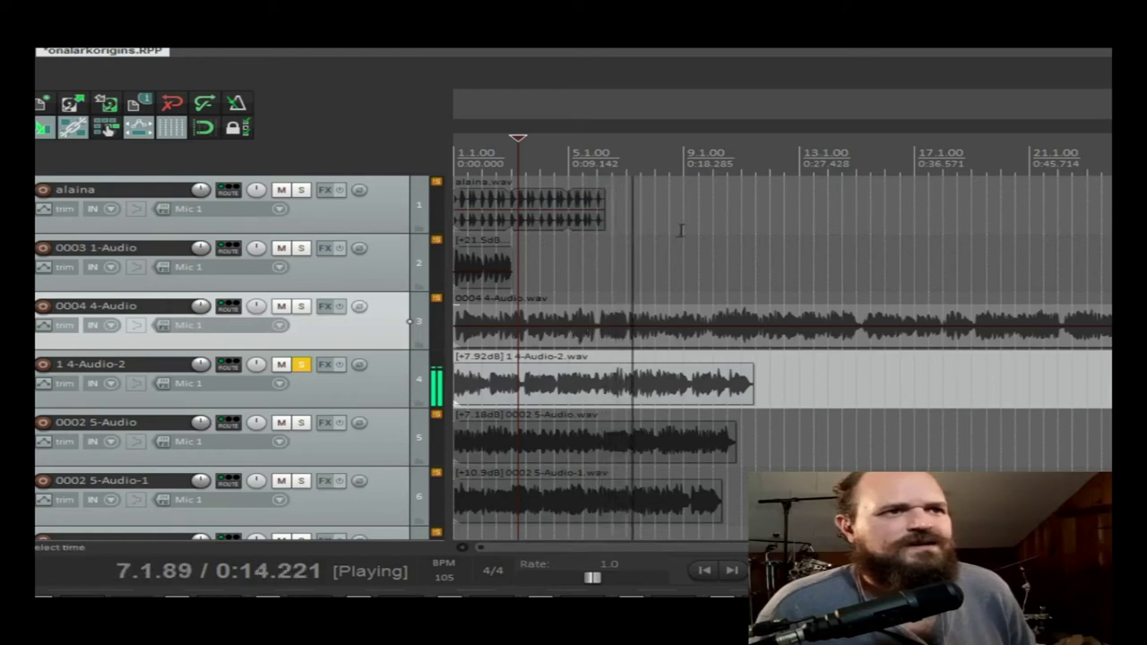
{"action": "left_click", "coordinate": [698, 179]}
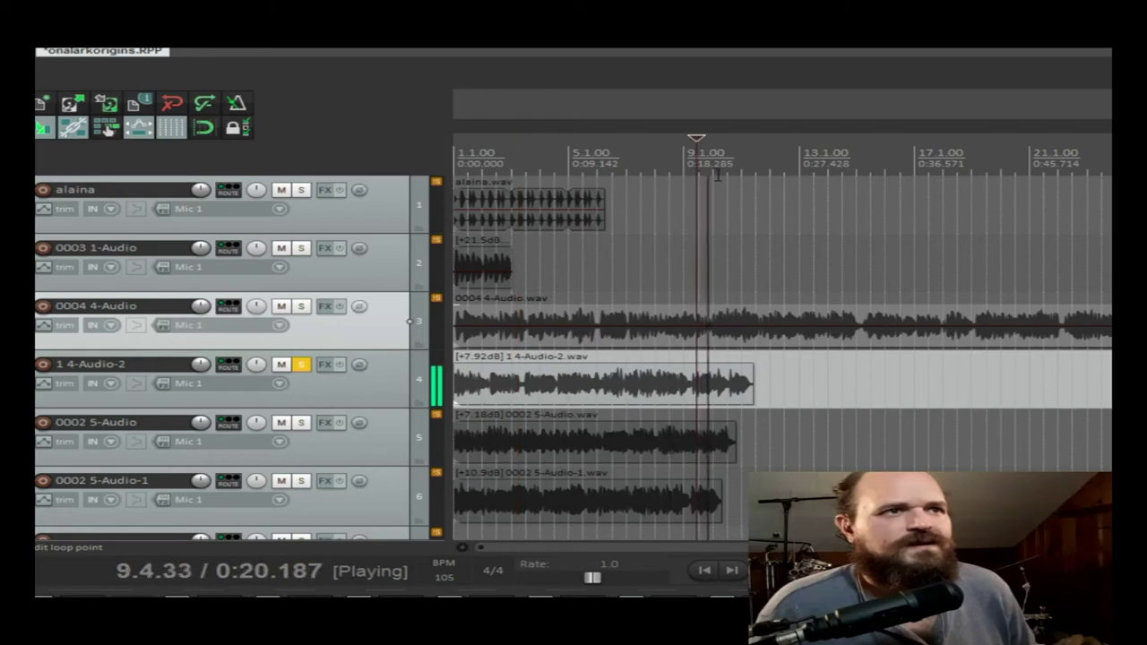
{"action": "left_click", "coordinate": [740, 179]}
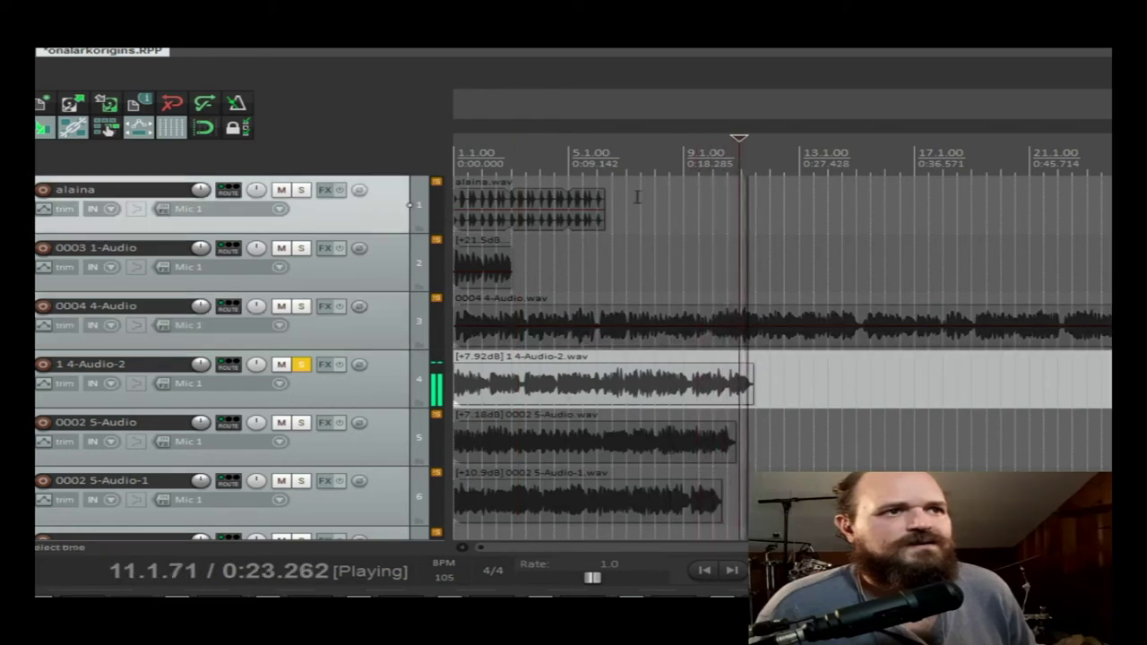
Make a time selection from about beat 2.2 to 3.3 and play the 1 4-Audio-2 phrase from 2.2.07.
{"action": "key", "text": "space"}
{"action": "left_click_drag", "start_coordinate": [491, 160], "coordinate": [538, 160]}
{"action": "scroll", "coordinate": [539, 160], "scroll_direction": "up", "scroll_amount": 5}
{"action": "left_click", "coordinate": [787, 165]}
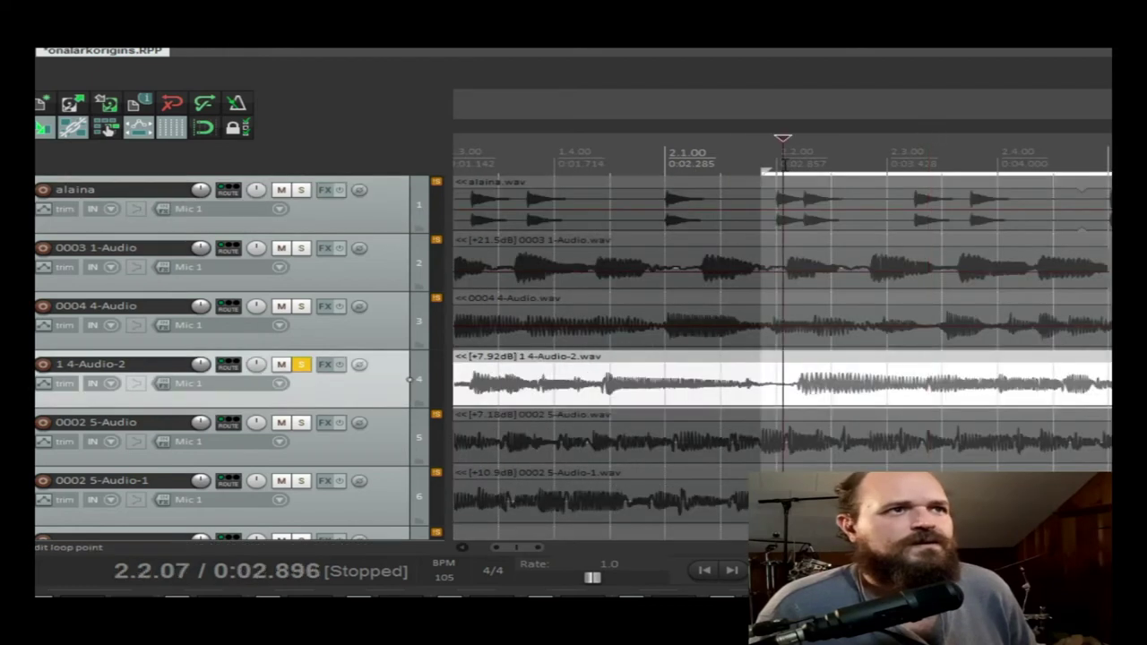
{"action": "key", "text": "space"}
{"action": "scroll", "coordinate": [924, 259], "scroll_direction": "down", "scroll_amount": 4}
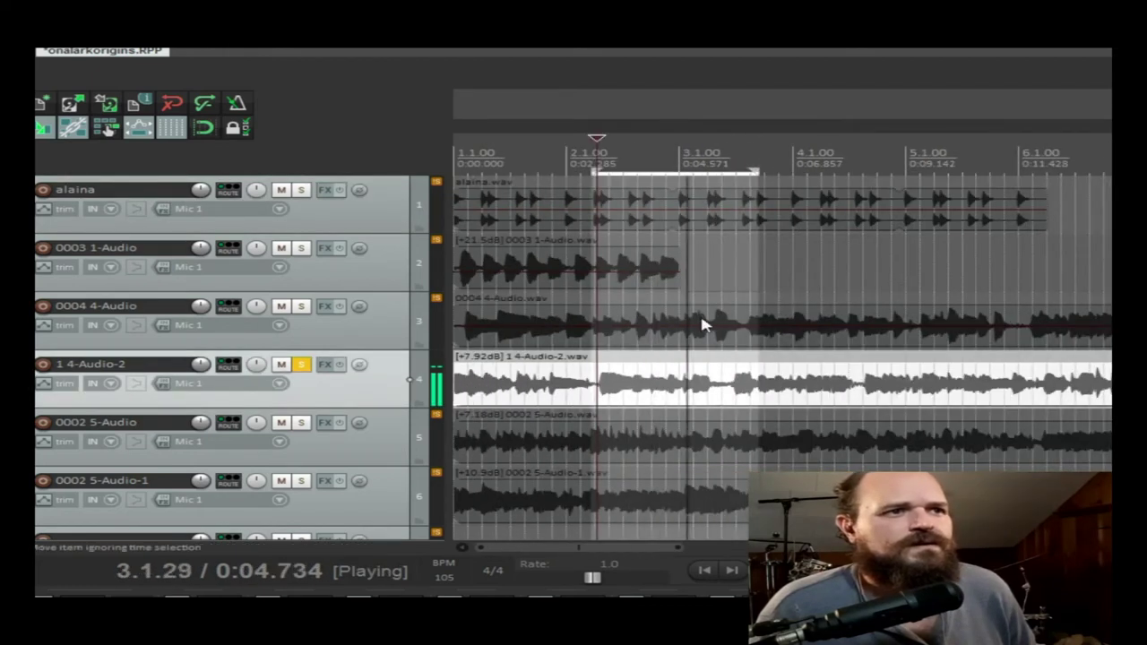
{"action": "key", "text": "space"}
Shorten the end of the time selection to about 3.2 and play the phrase from just before bar 3.
{"action": "left_click_drag", "start_coordinate": [757, 205], "coordinate": [729, 202]}
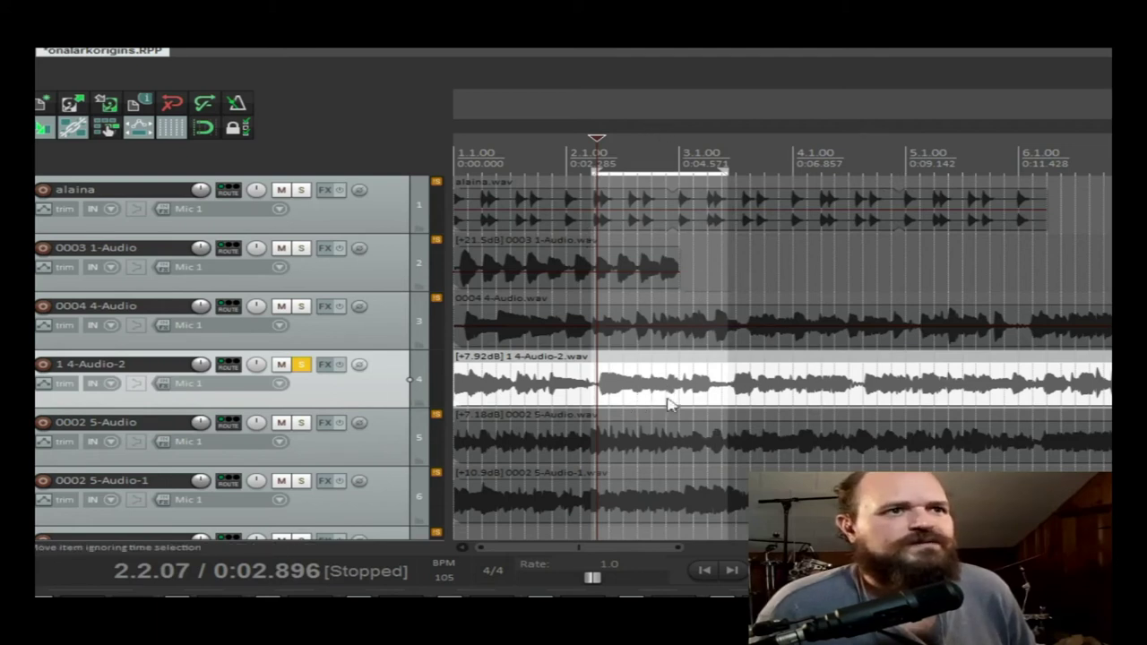
{"action": "scroll", "coordinate": [669, 404], "scroll_direction": "up", "scroll_amount": 4}
{"action": "left_click", "coordinate": [1042, 170]}
{"action": "key", "text": "space"}
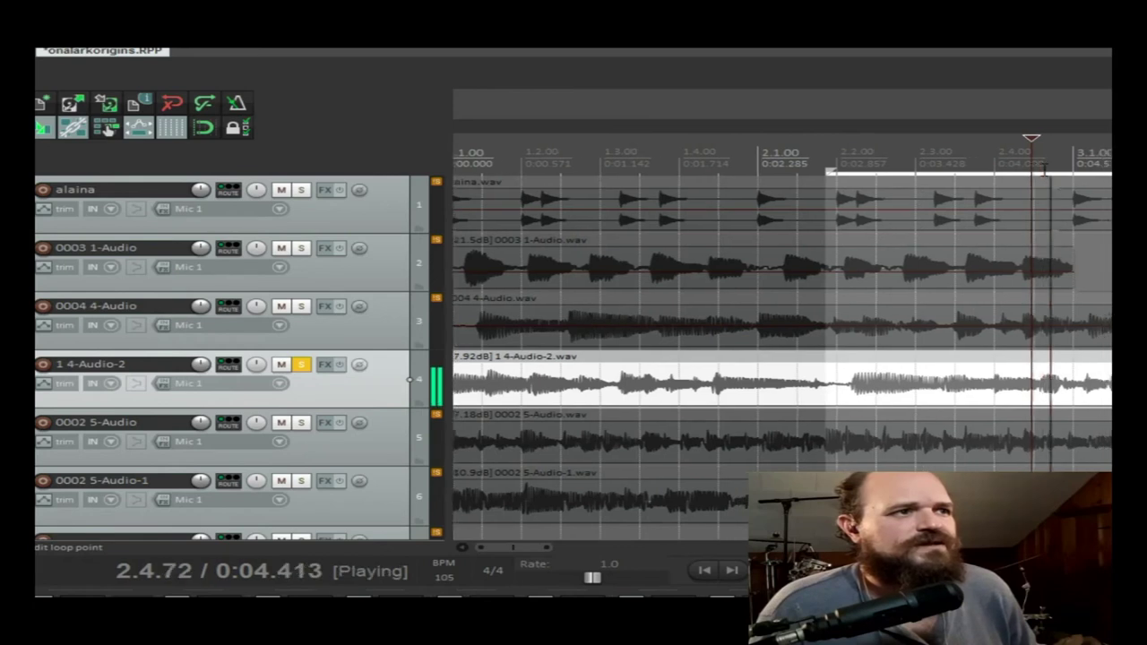
{"action": "key", "text": "space"}
Move the start of the time selection to about 2.4.6, extend its end slightly and play it from 2.4.59.
{"action": "left_click_drag", "start_coordinate": [607, 190], "coordinate": [815, 190]}
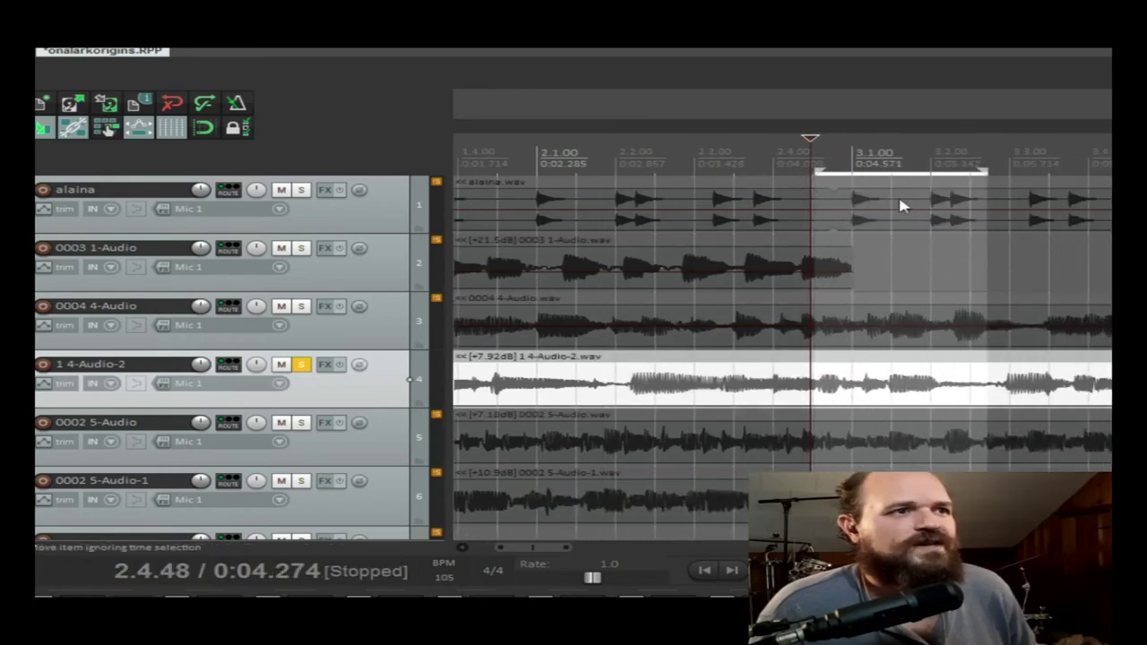
{"action": "left_click_drag", "start_coordinate": [986, 171], "coordinate": [999, 172]}
{"action": "left_click", "coordinate": [819, 169]}
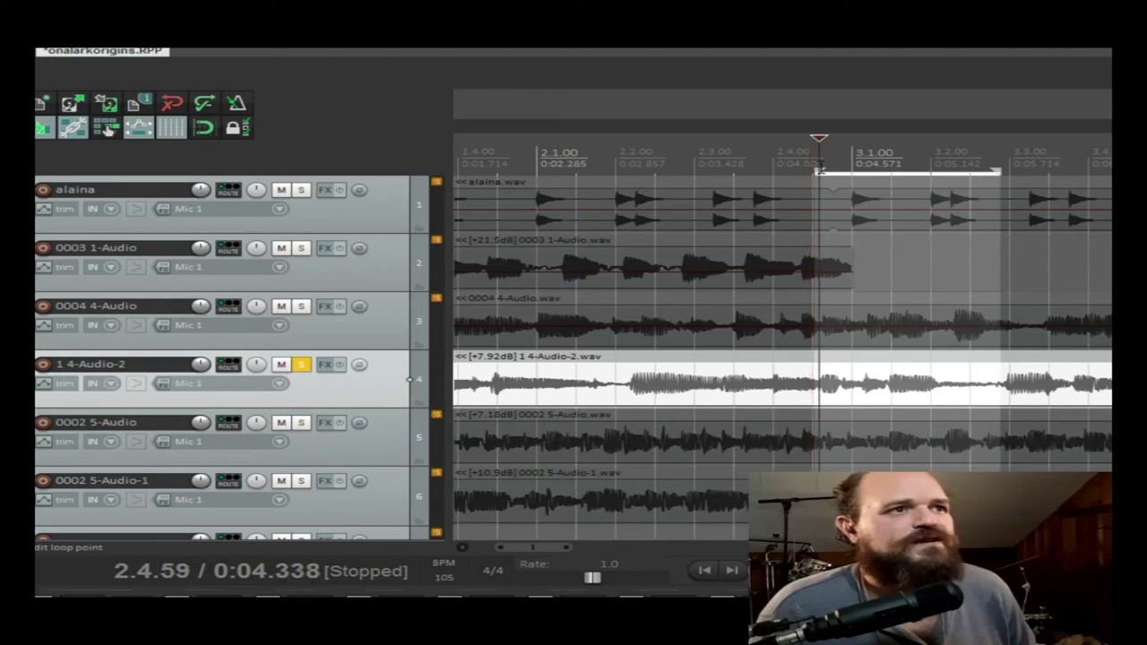
{"action": "key", "text": "space"}
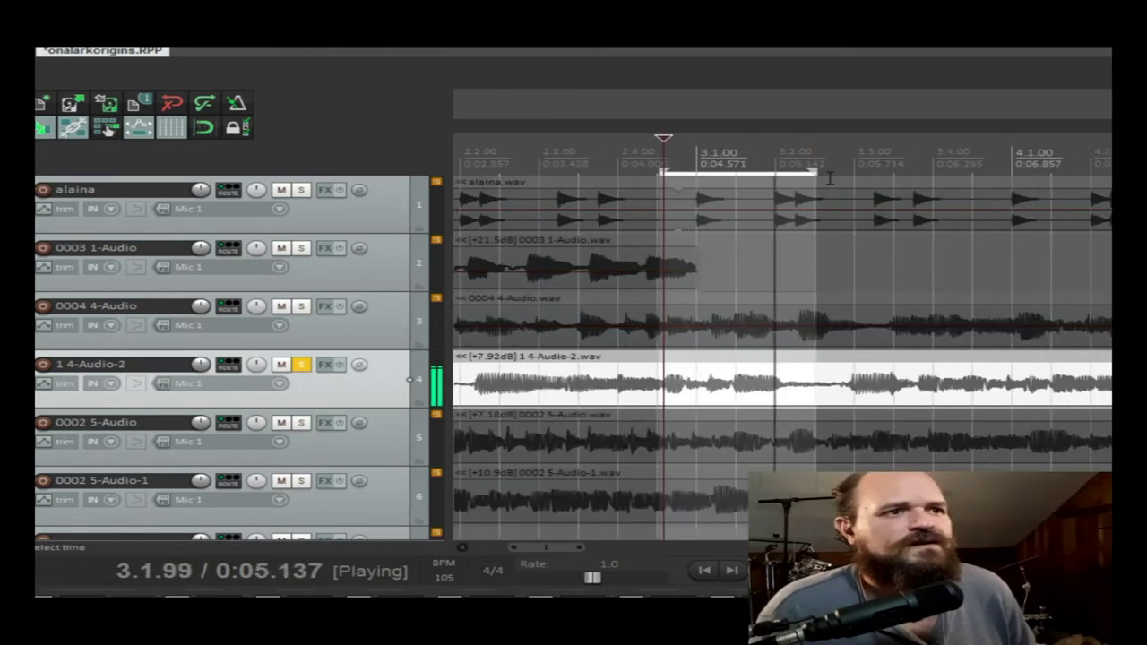
Shorten the end of the time selection to 3.2.35 and replay the phrase from 2.4.59.
{"action": "key", "text": "space"}
{"action": "left_click_drag", "start_coordinate": [815, 173], "coordinate": [800, 173]}
{"action": "key", "text": "space"}
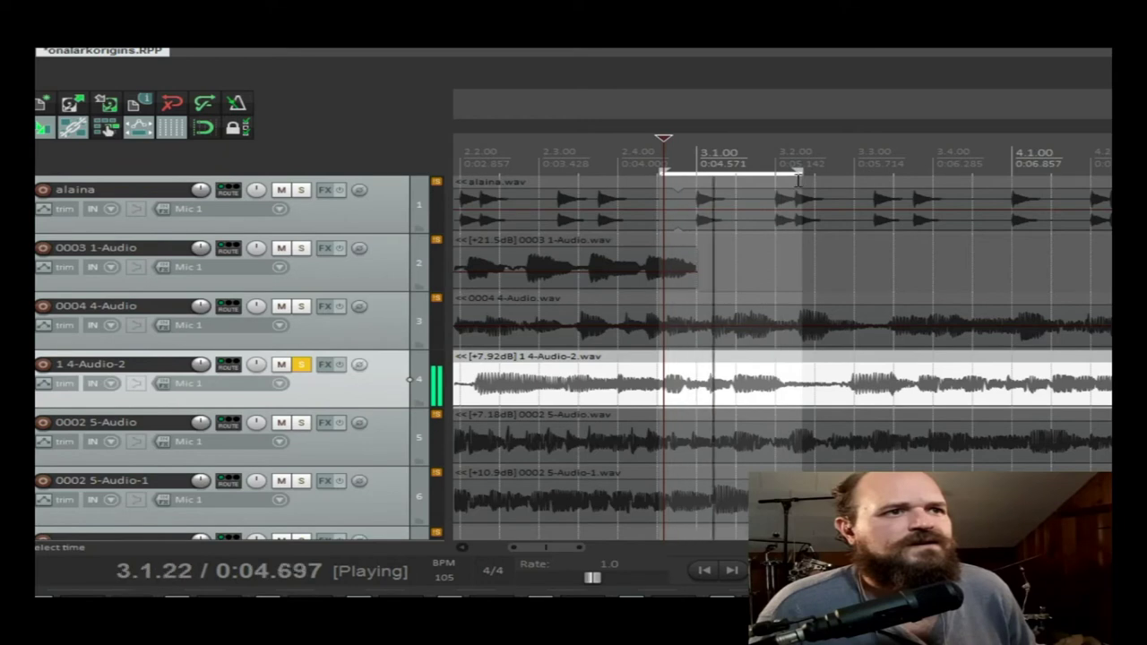
{"action": "key", "text": "space"}
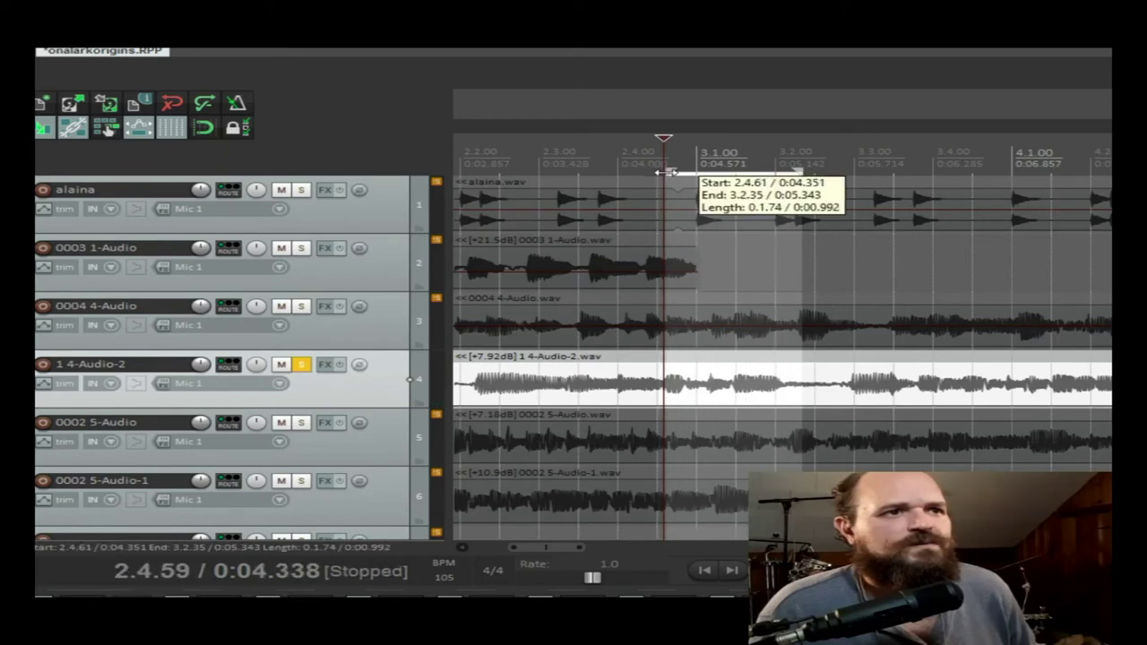
{"action": "key", "text": "space"}
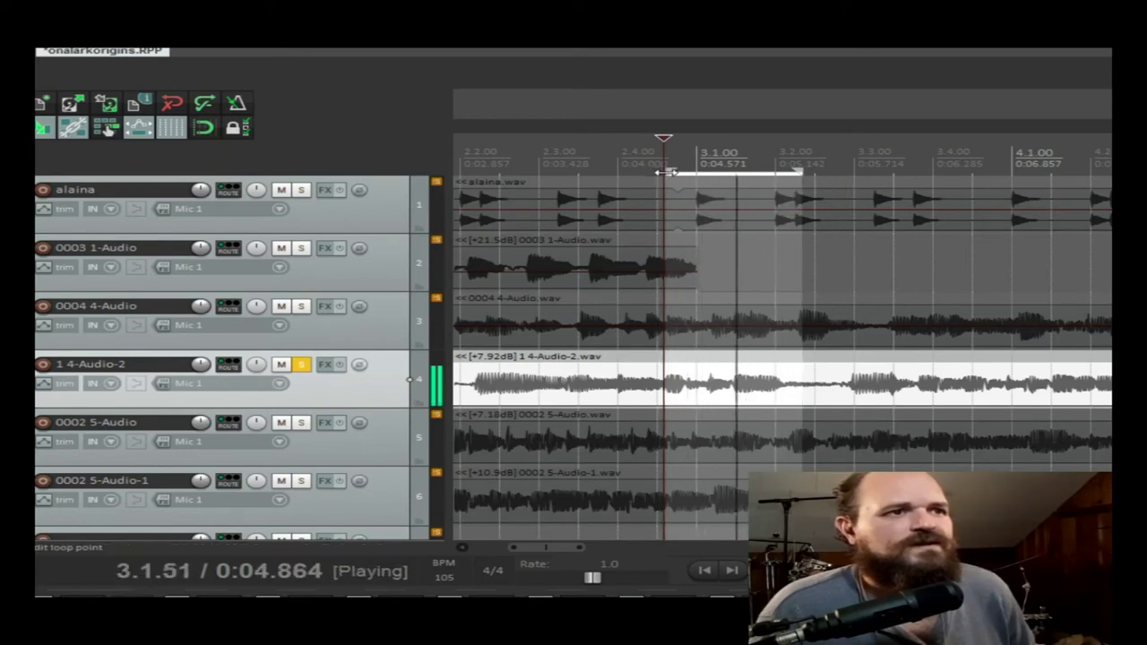
Stop playback and solo the 0002 5-Audio track instead of 1 4-Audio-2, leaving it unmuted.
{"action": "key", "text": "space"}
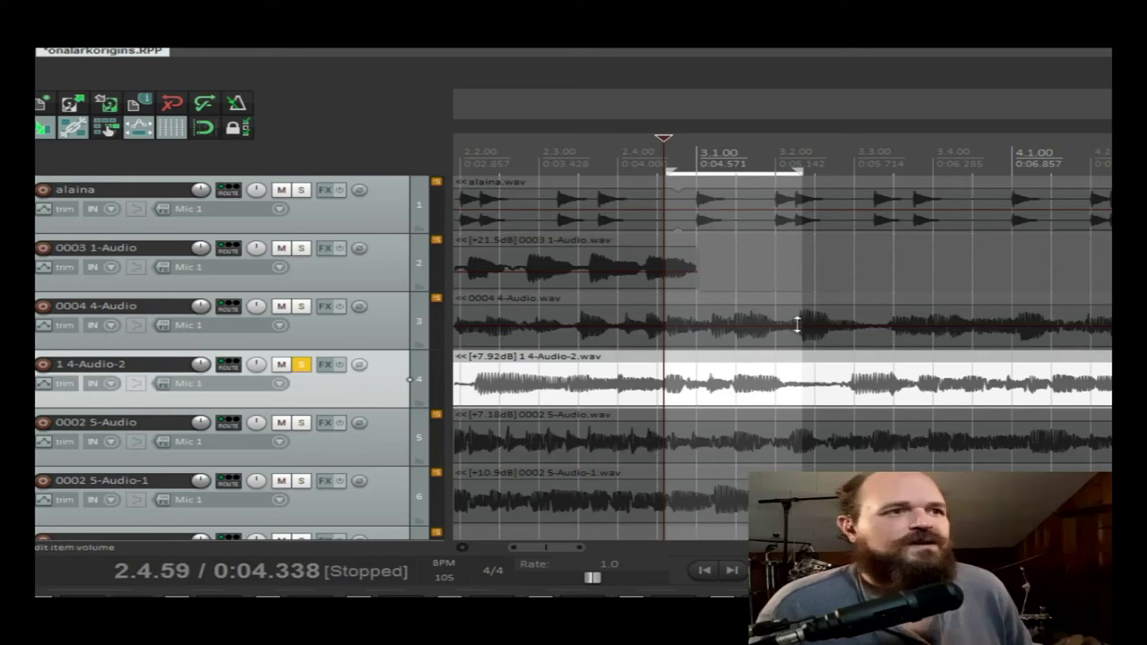
{"action": "scroll", "coordinate": [714, 382], "scroll_direction": "down", "scroll_amount": 2}
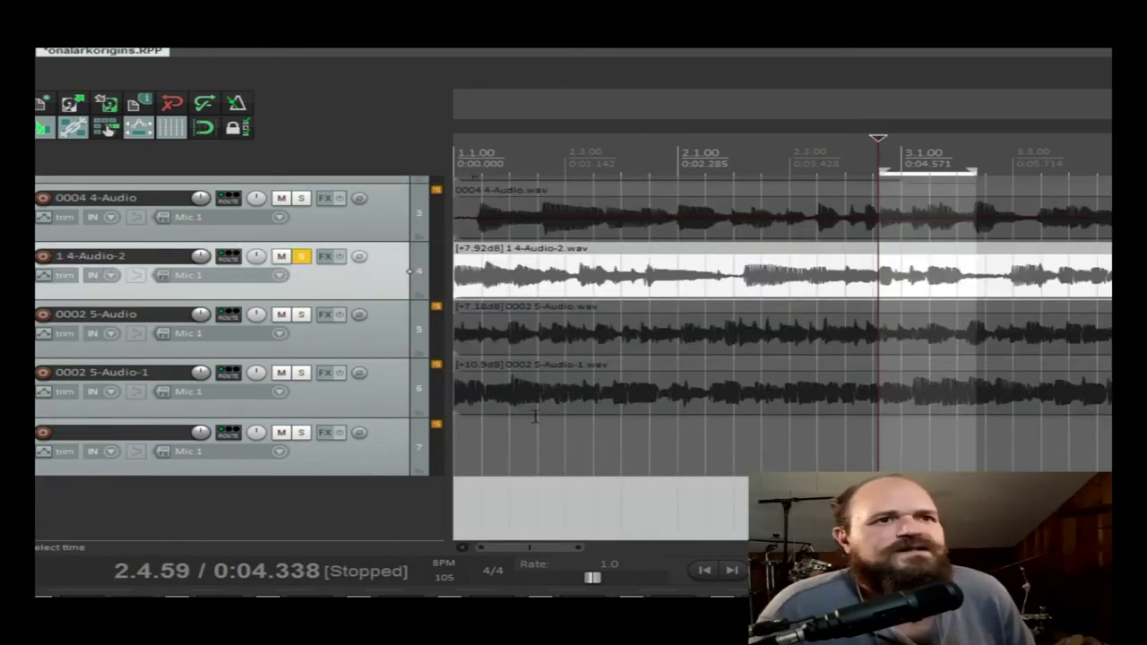
{"action": "left_click", "coordinate": [301, 256]}
{"action": "left_click", "coordinate": [282, 313]}
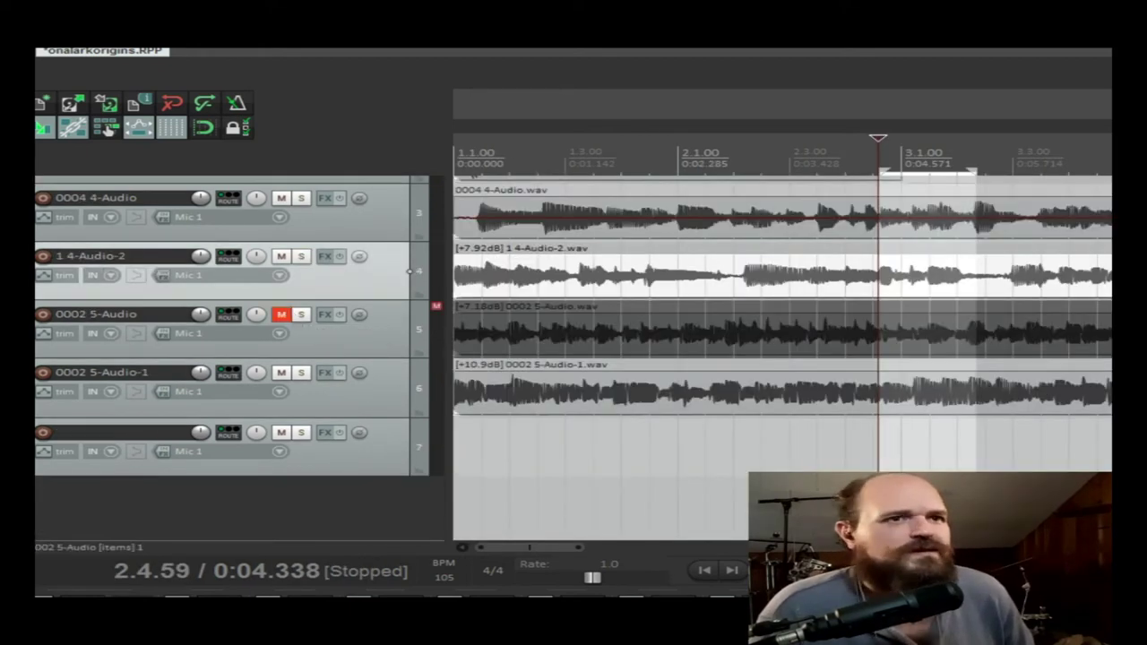
{"action": "left_click", "coordinate": [281, 313]}
{"action": "left_click", "coordinate": [301, 313]}
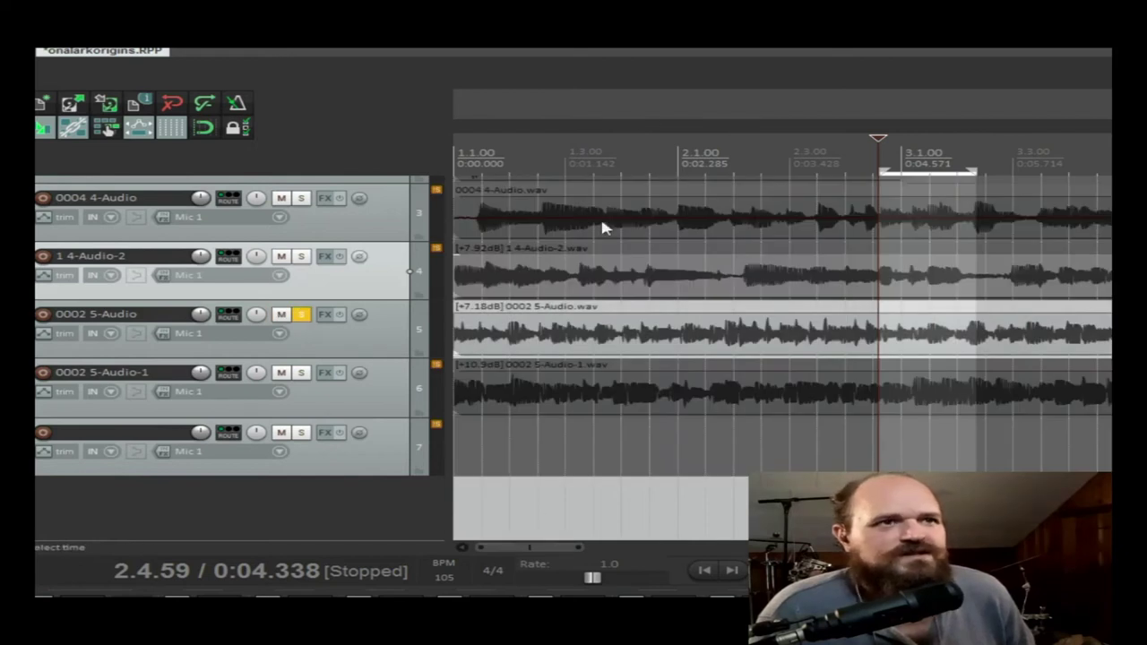
Play the soloed 0002 5-Audio recording from the start of the project, and again from 6.1.31.
{"action": "scroll", "coordinate": [491, 212], "scroll_direction": "down", "scroll_amount": 5}
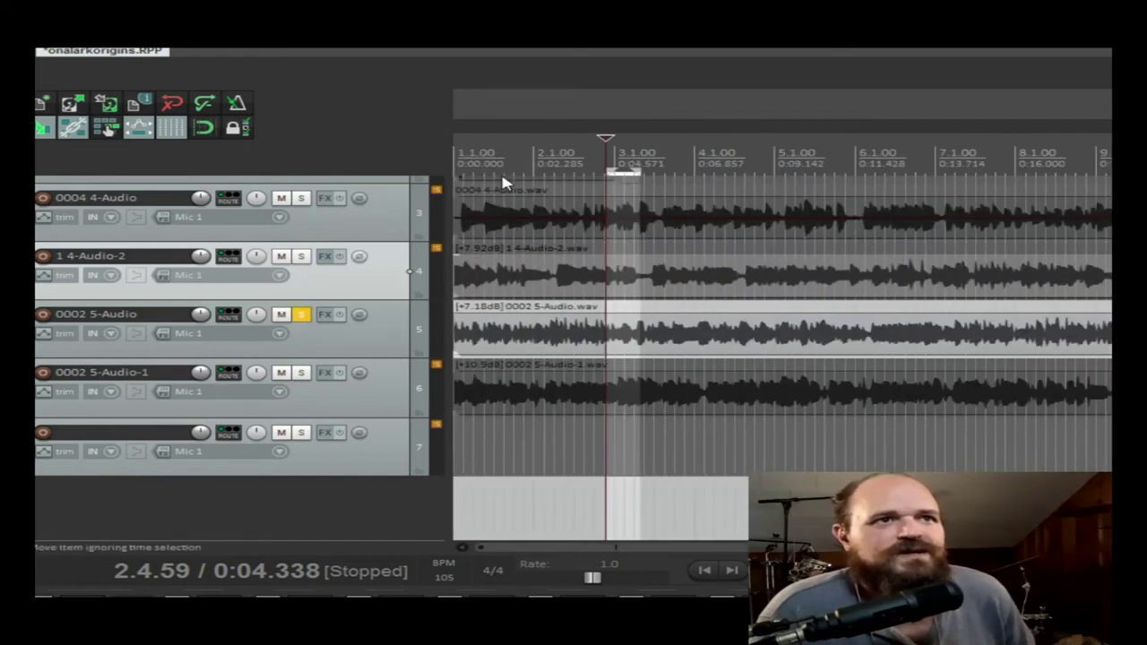
{"action": "left_click", "coordinate": [459, 154]}
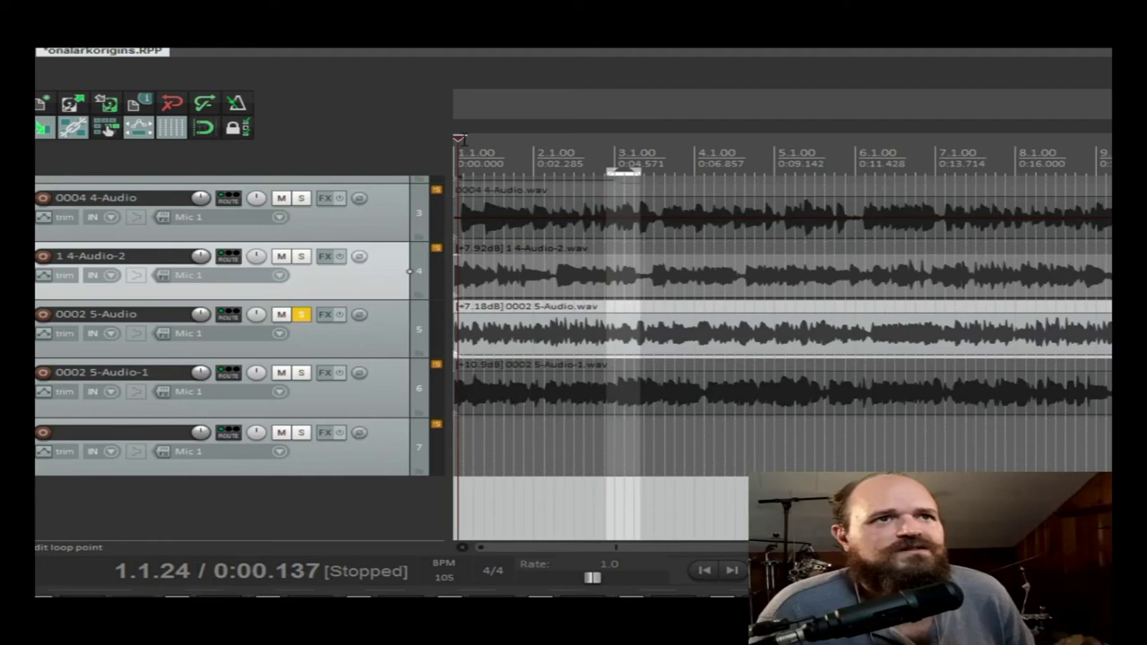
{"action": "left_click", "coordinate": [454, 141]}
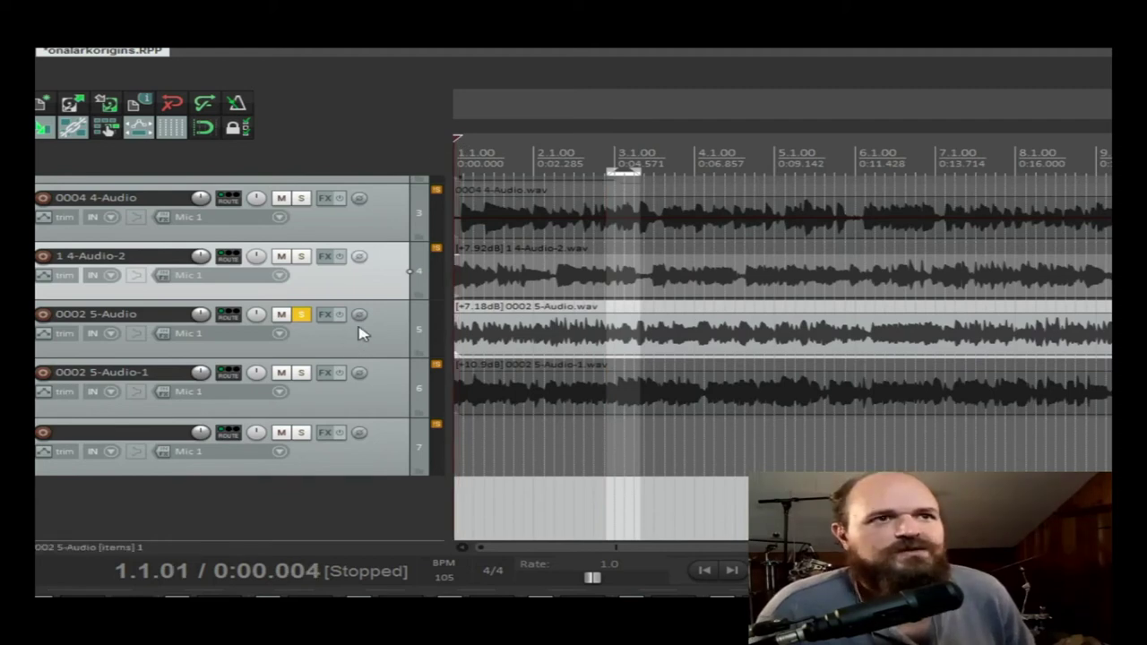
{"action": "key", "text": "space"}
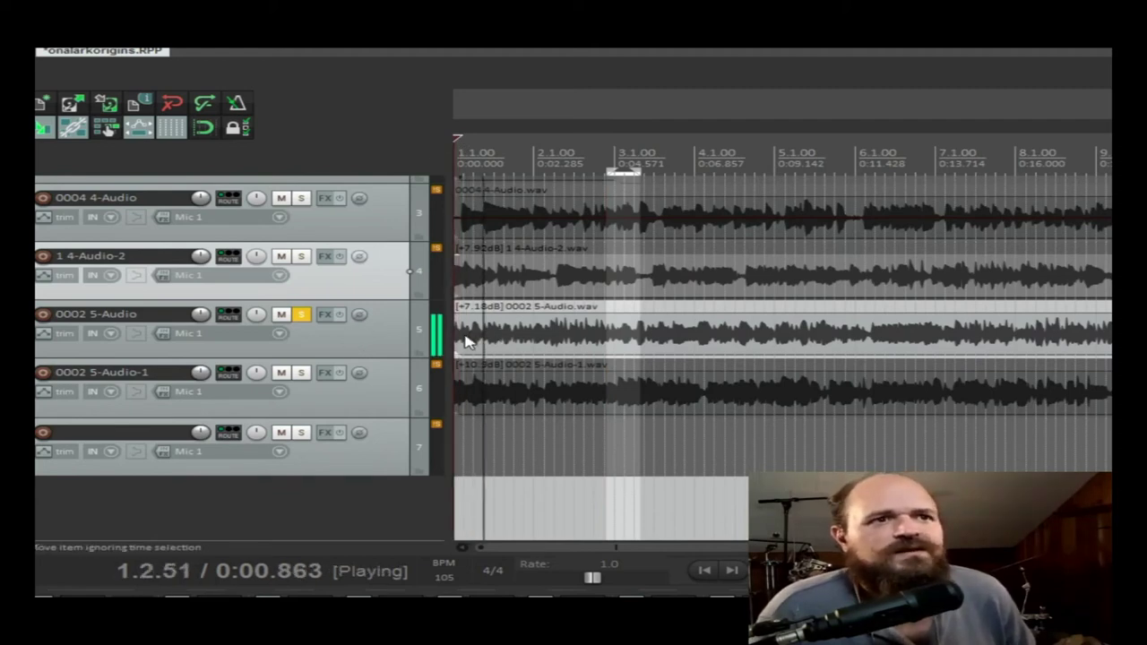
{"action": "key", "text": "space"}
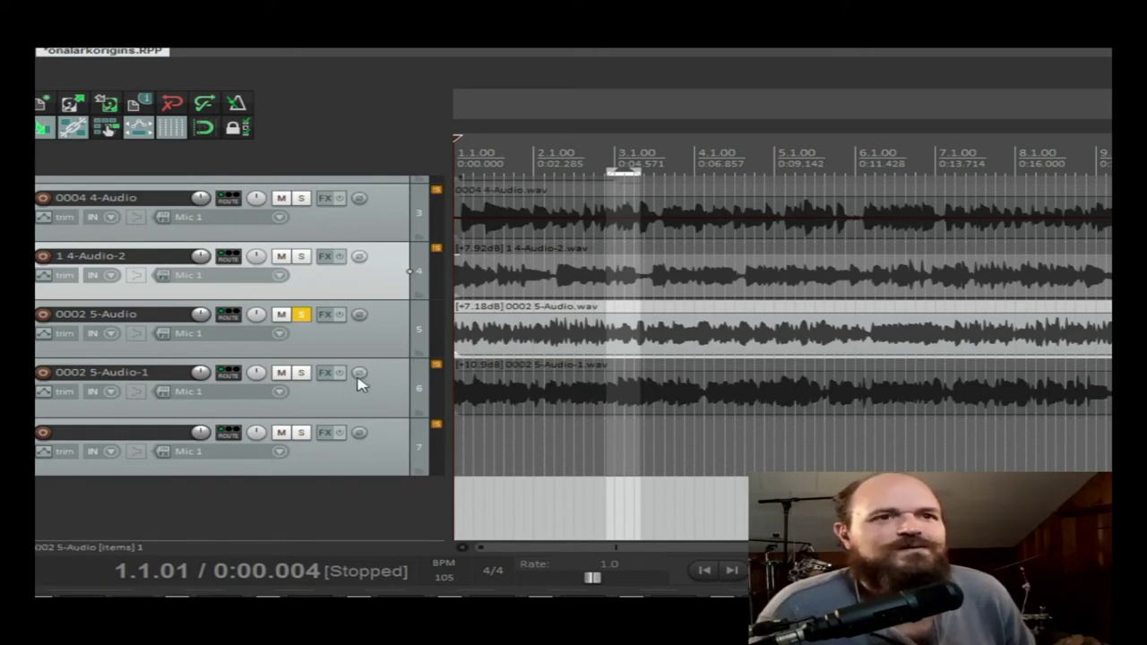
{"action": "key", "text": "space"}
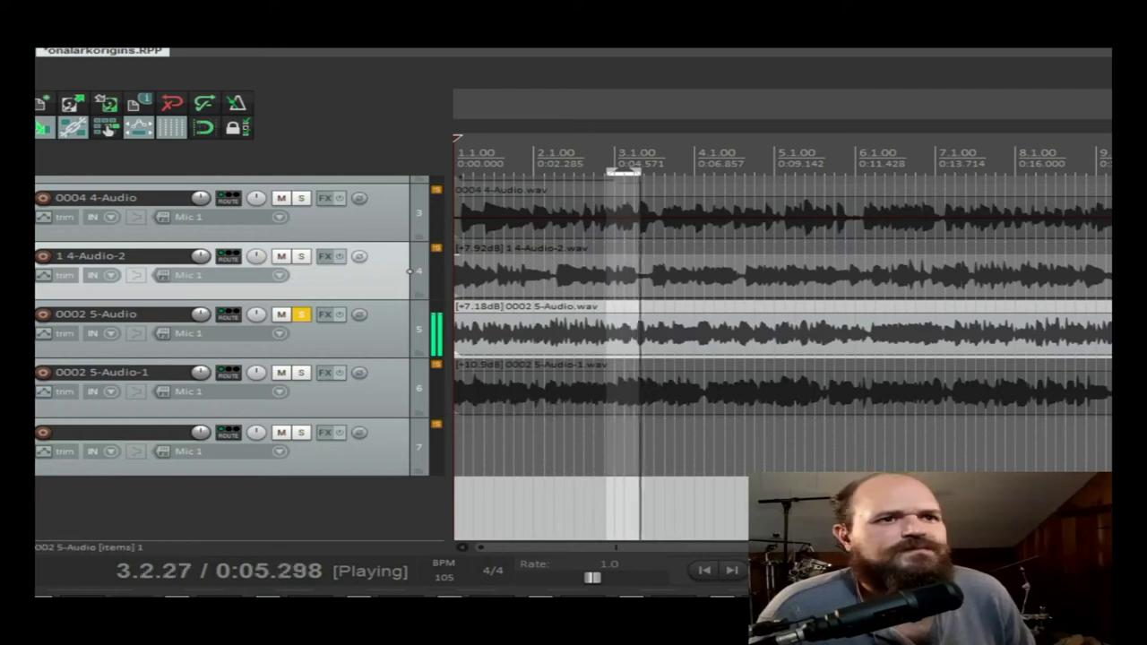
{"action": "key", "text": "r"}
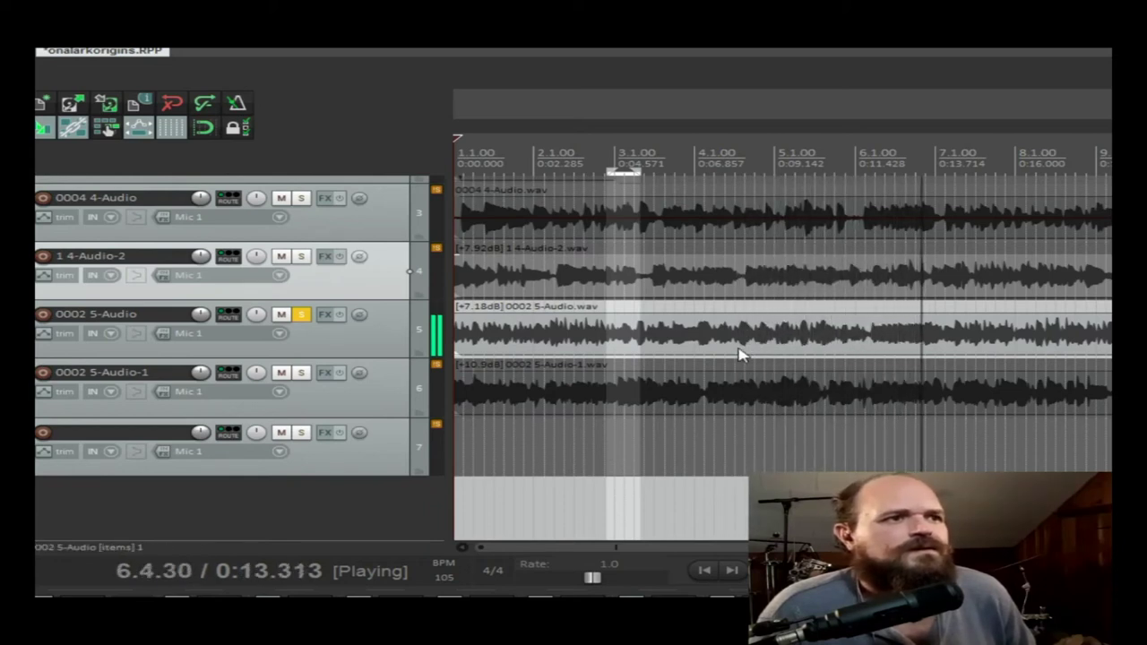
{"action": "key", "text": "space"}
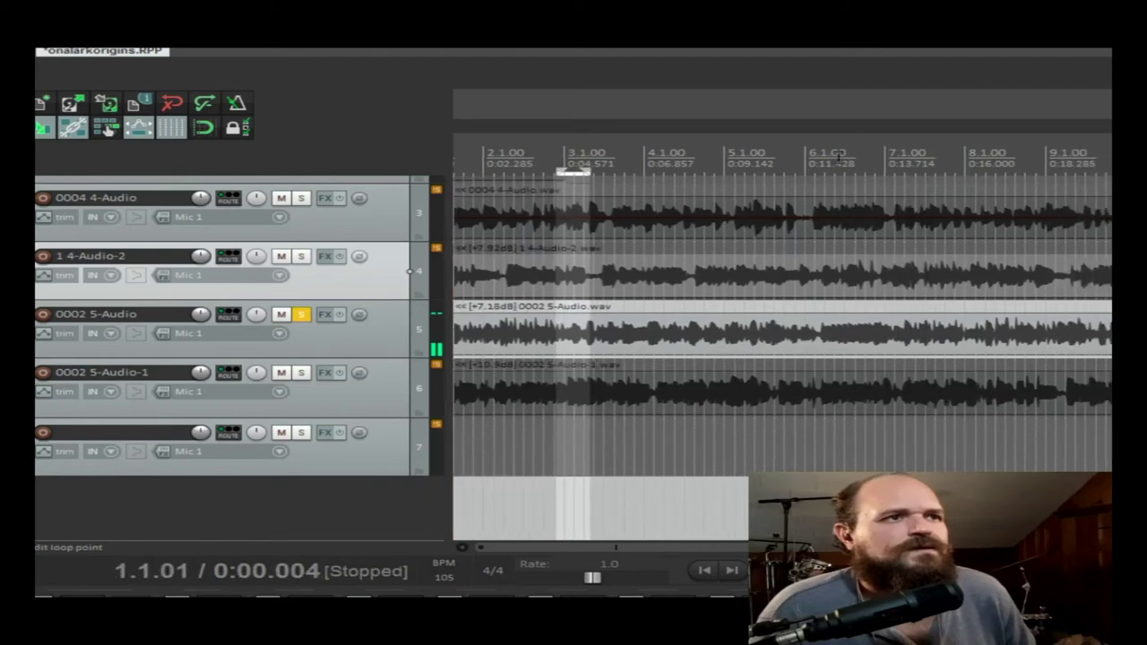
{"action": "key", "text": "space"}
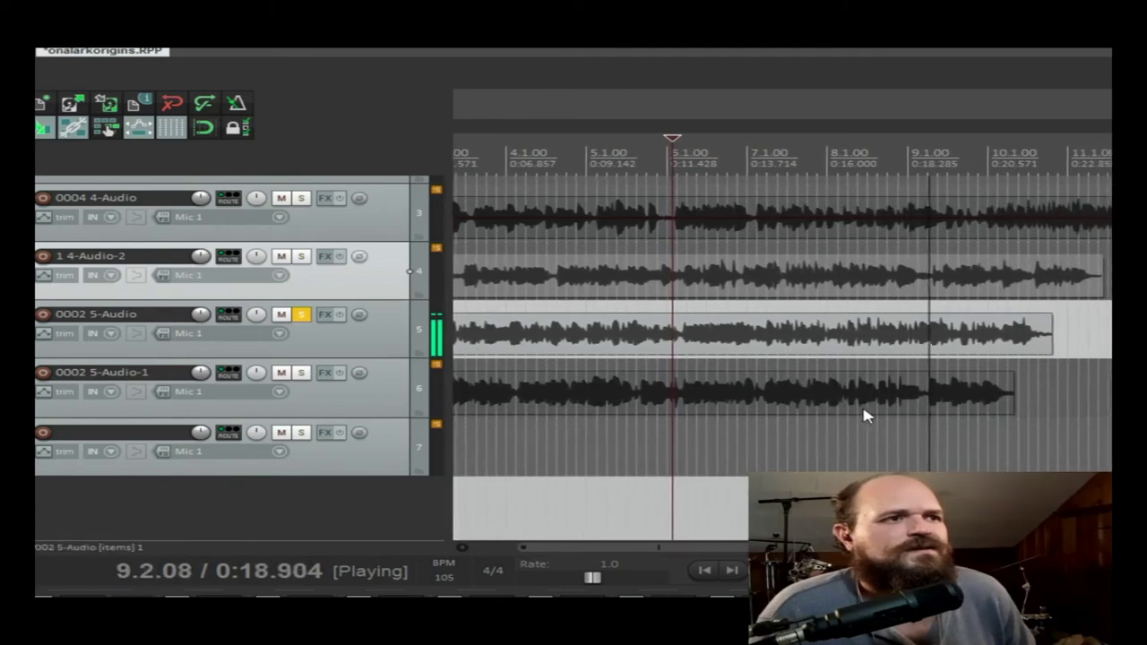
{"action": "key", "text": "space"}
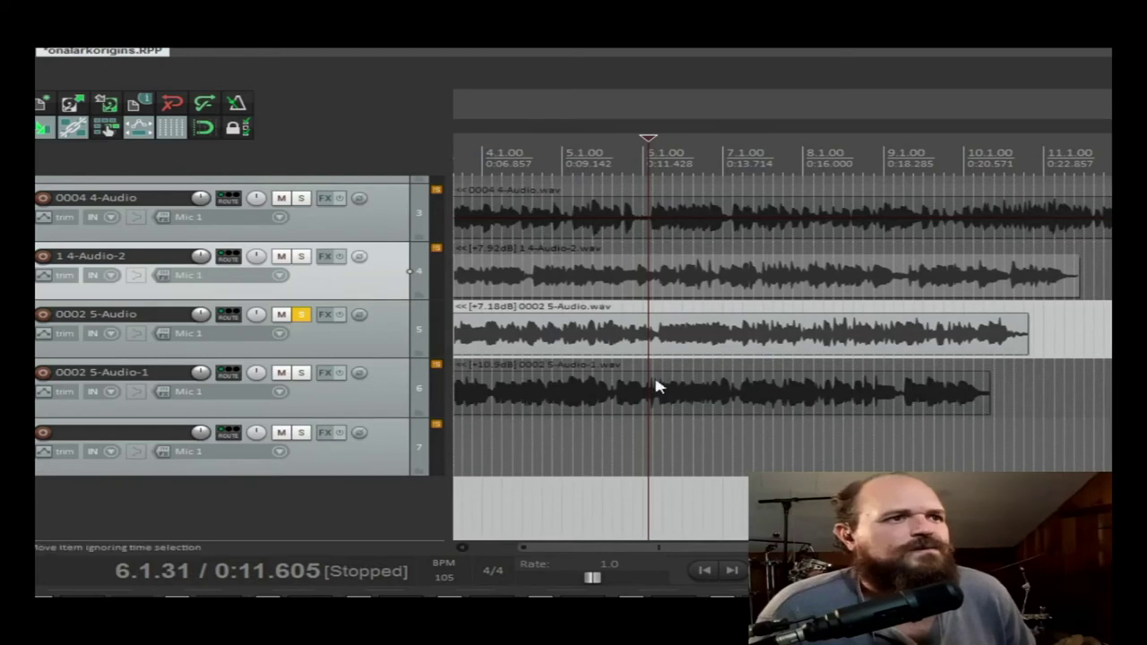
Solo the 0002 5-Audio-1 track instead of 0002 5-Audio and play it from the start of the project.
{"action": "scroll", "coordinate": [657, 387], "scroll_direction": "down", "scroll_amount": 3}
{"action": "scroll", "coordinate": [436, 375], "scroll_direction": "up", "scroll_amount": 1}
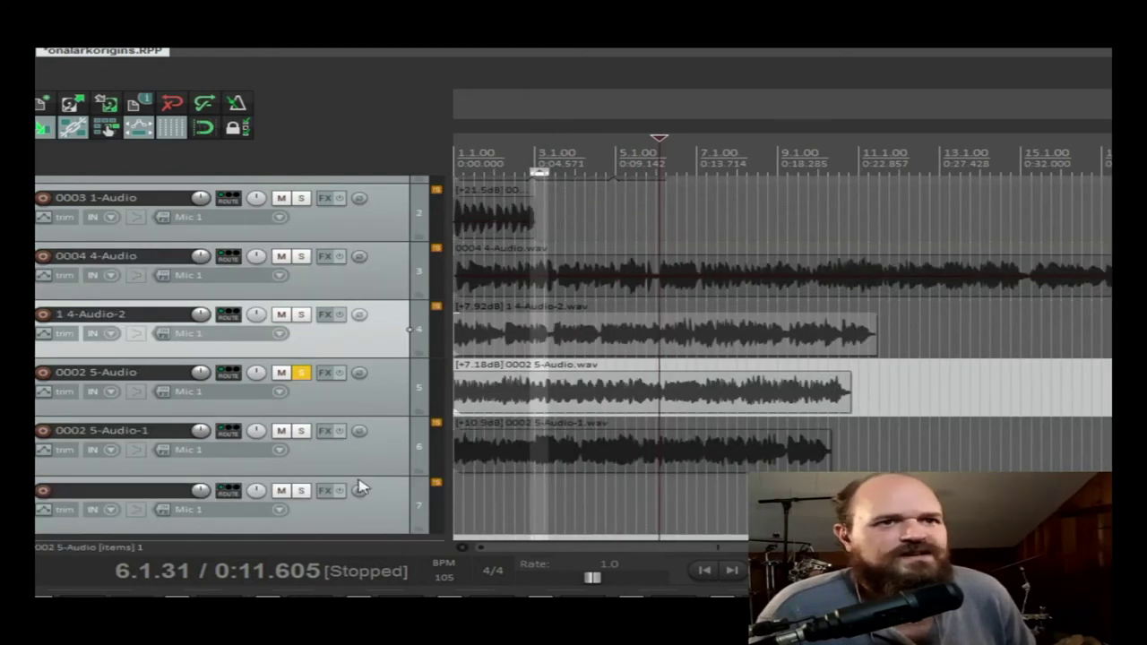
{"action": "left_click", "coordinate": [302, 431]}
{"action": "left_click", "coordinate": [301, 373]}
{"action": "left_click", "coordinate": [704, 570]}
{"action": "key", "text": "space"}
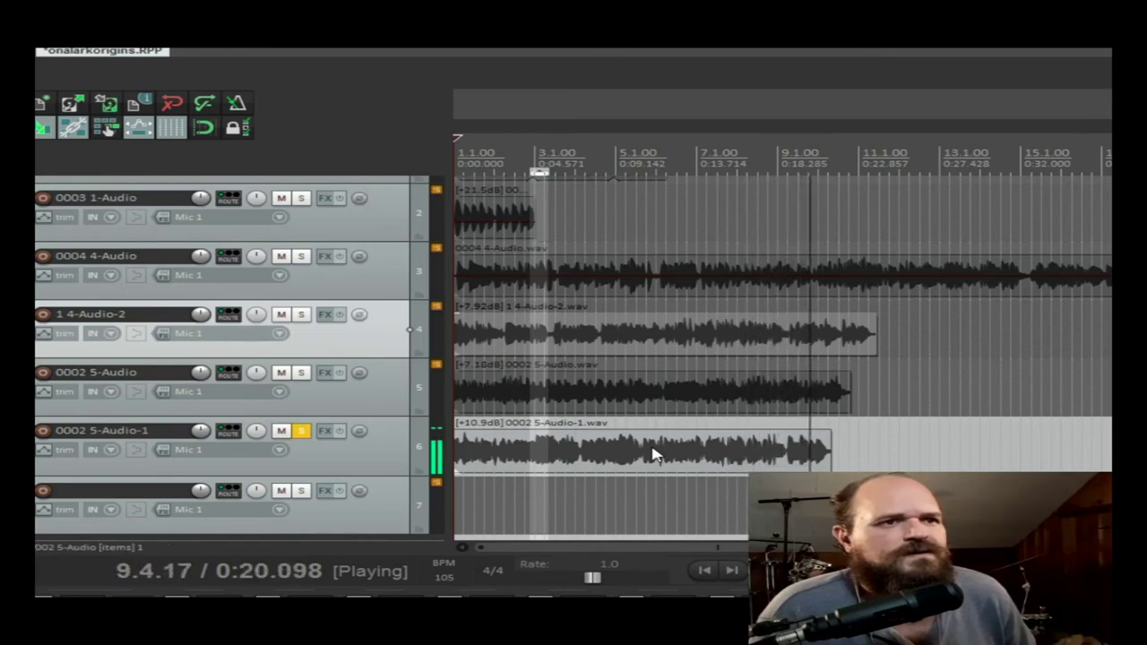
{"action": "key", "text": "space"}
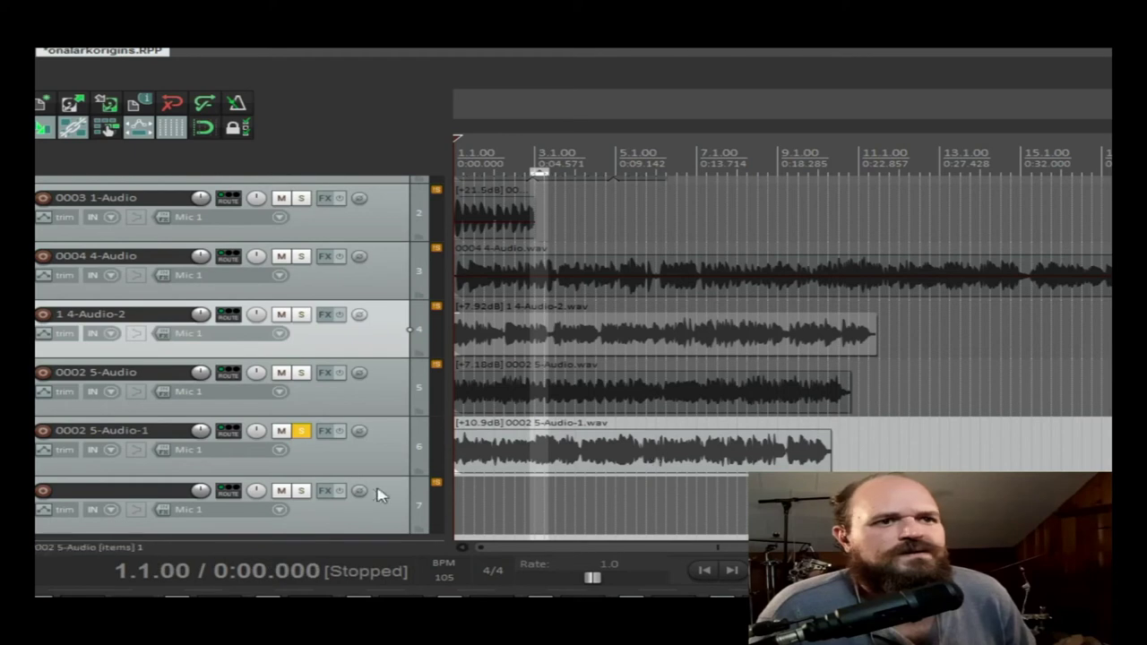
Play the last phrase of the 0002 5-Audio-1 recording from 9.1.96.
{"action": "scroll", "coordinate": [528, 464], "scroll_direction": "down", "scroll_amount": 1}
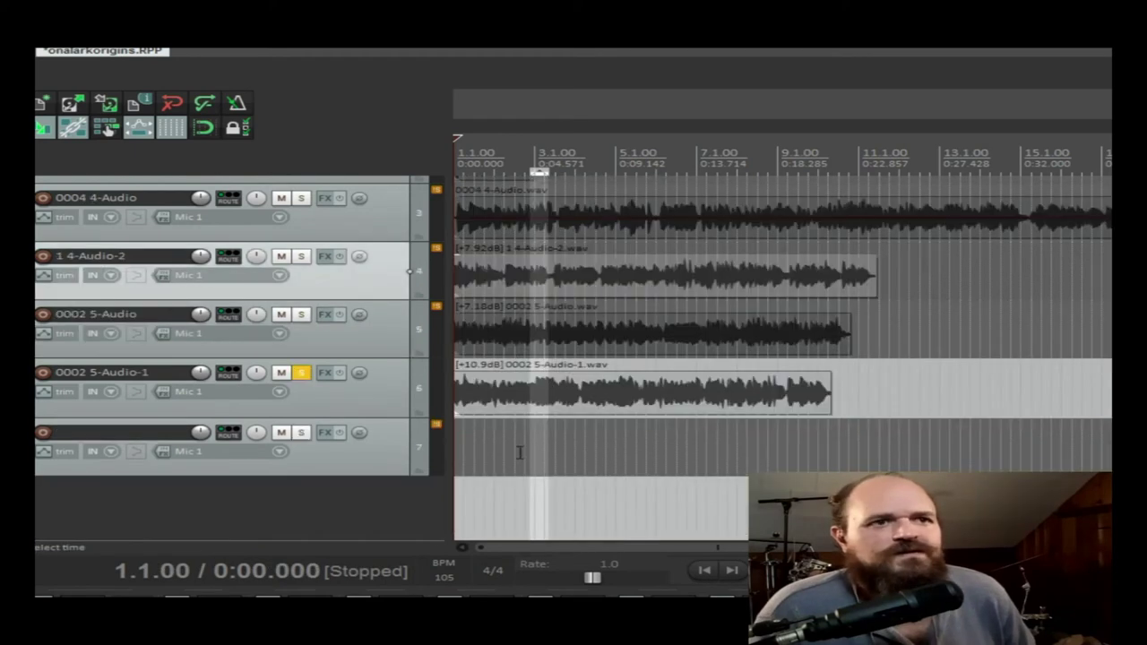
{"action": "left_click", "coordinate": [486, 386]}
{"action": "left_click", "coordinate": [789, 403]}
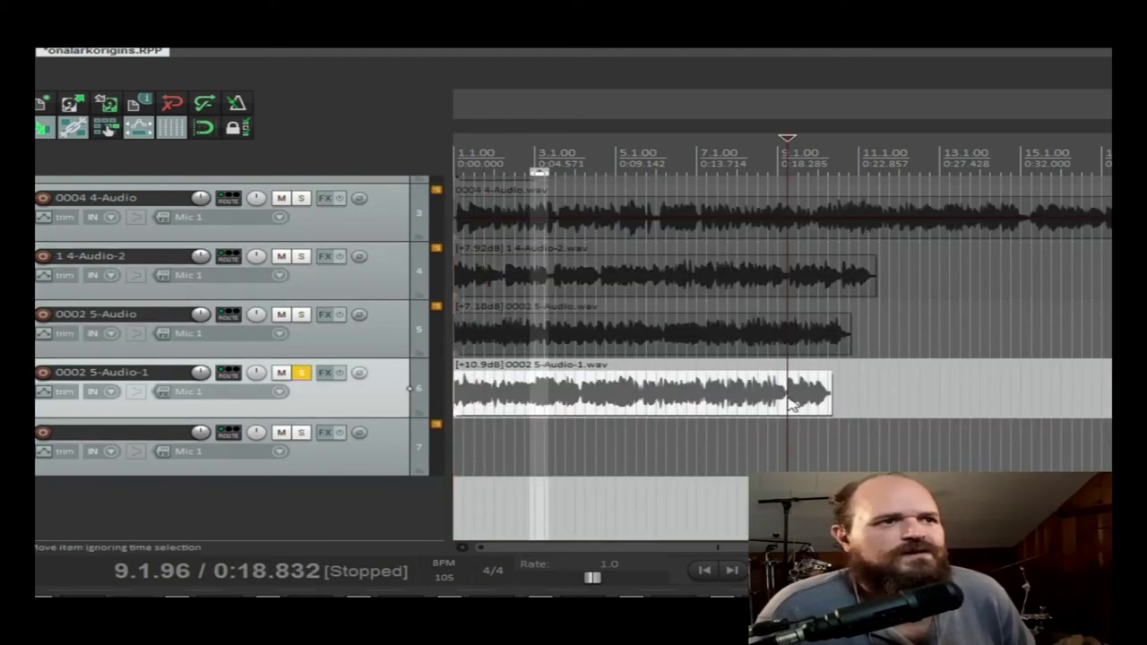
{"action": "key", "text": "space"}
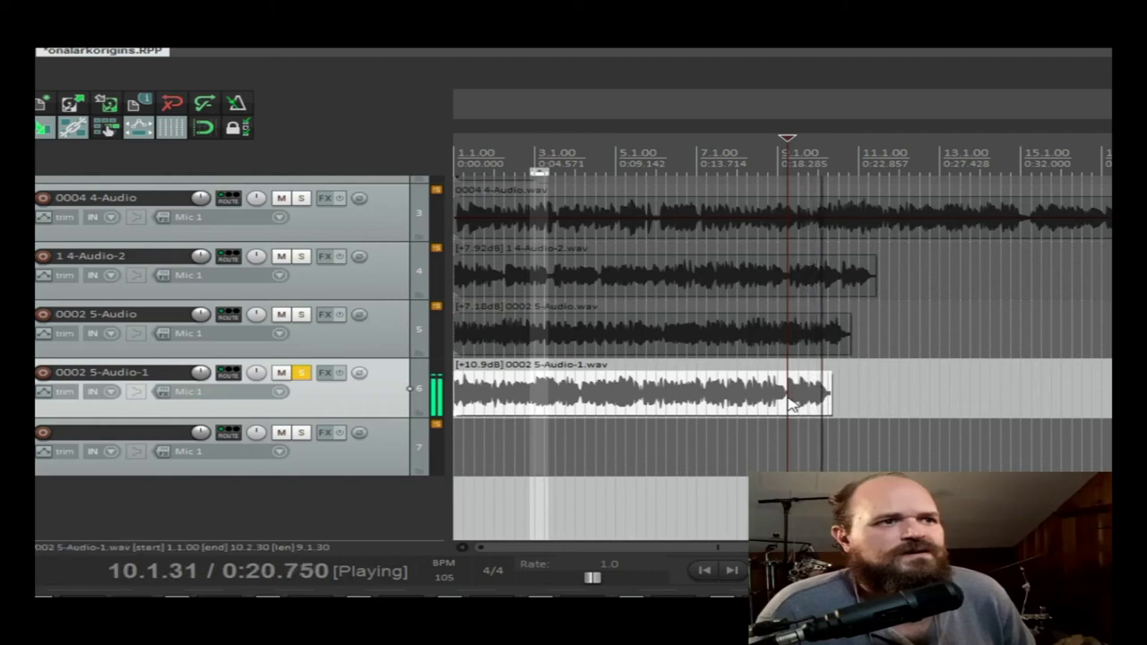
{"action": "key", "text": "space"}
Split the 0002 5-Audio-1 recording at 9.1.99 and move its ending phrase to the start of the empty track 7.
{"action": "scroll", "coordinate": [816, 439], "scroll_direction": "up", "scroll_amount": 4}
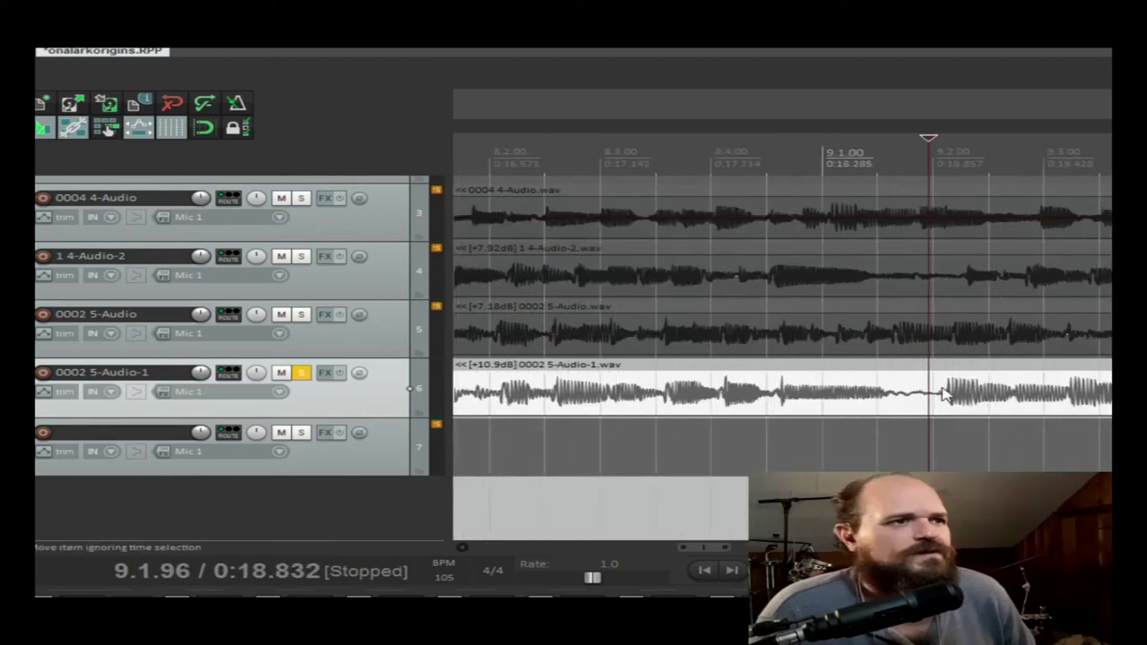
{"action": "left_click", "coordinate": [933, 395]}
{"action": "key", "text": "s"}
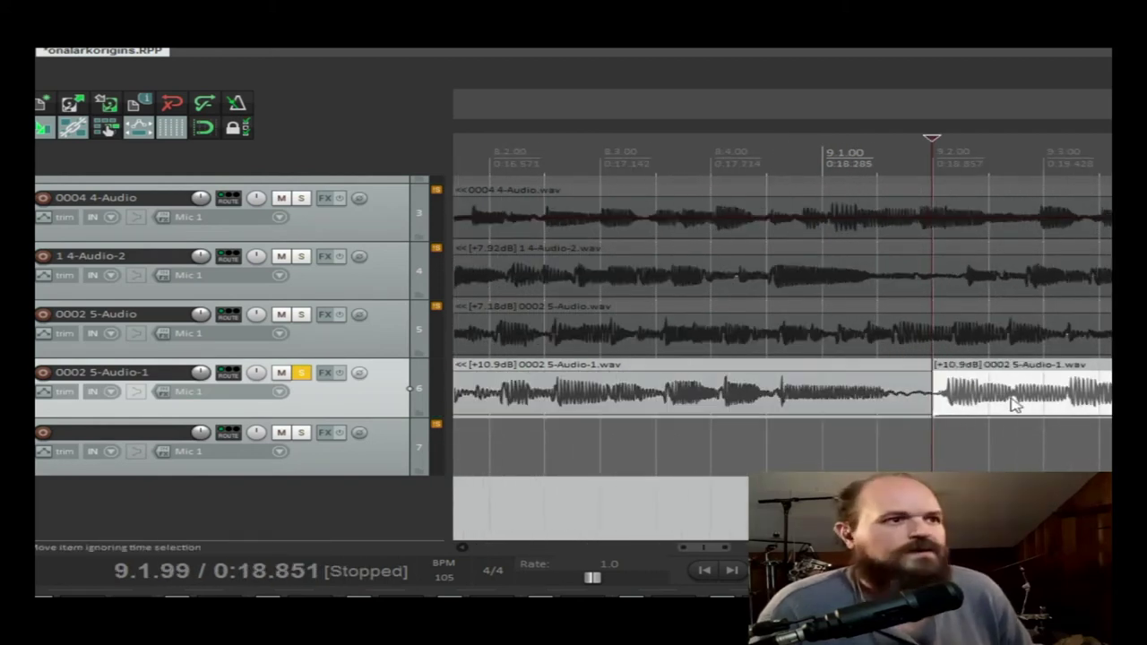
{"action": "scroll", "coordinate": [947, 404], "scroll_direction": "down", "scroll_amount": 5}
{"action": "left_click_drag", "start_coordinate": [983, 405], "coordinate": [466, 449]}
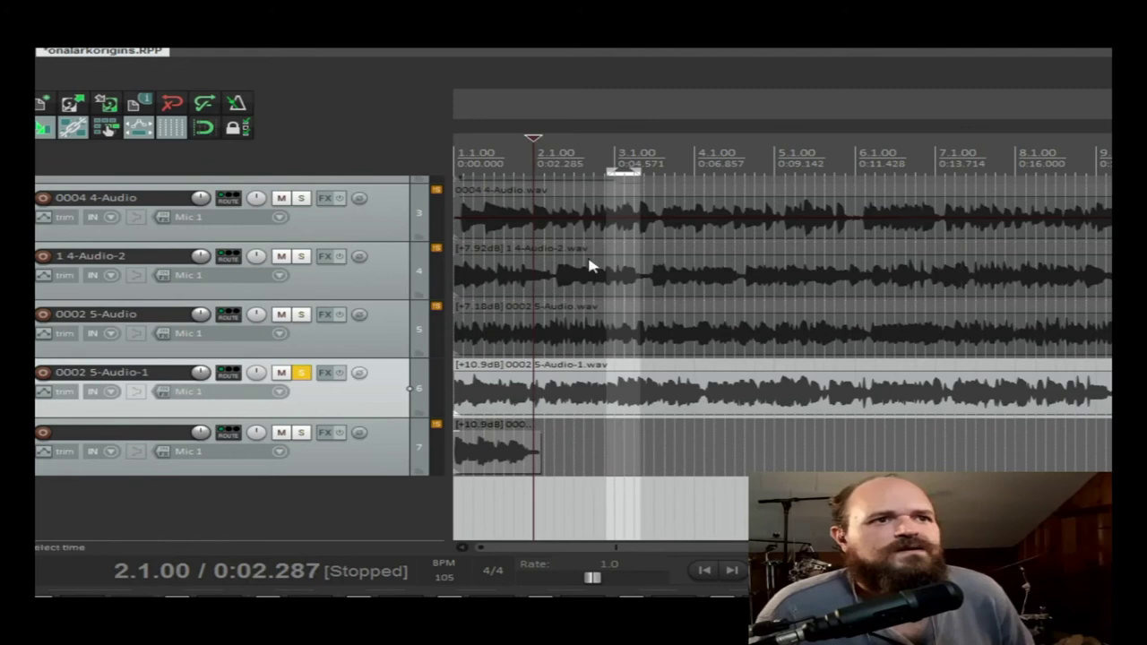
Play the 0002 5-Audio-1 recording from 2.1.00, and again from 2.1.66, to locate the next phrase.
{"action": "scroll", "coordinate": [590, 267], "scroll_direction": "up", "scroll_amount": 3}
{"action": "key", "text": "space"}
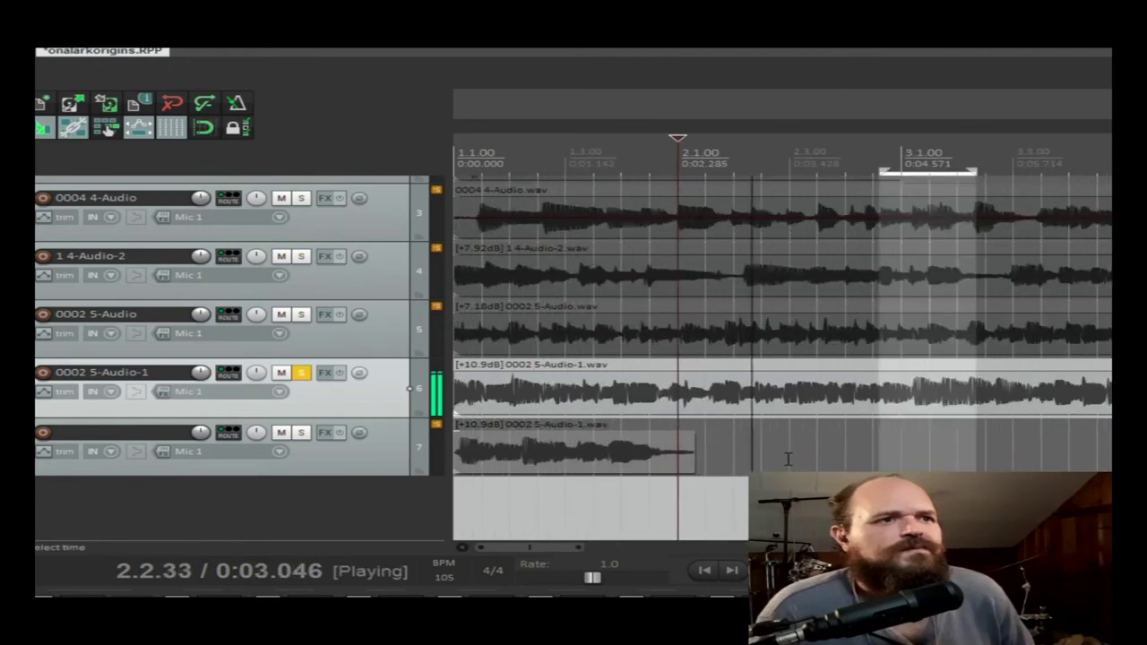
{"action": "key", "text": "space"}
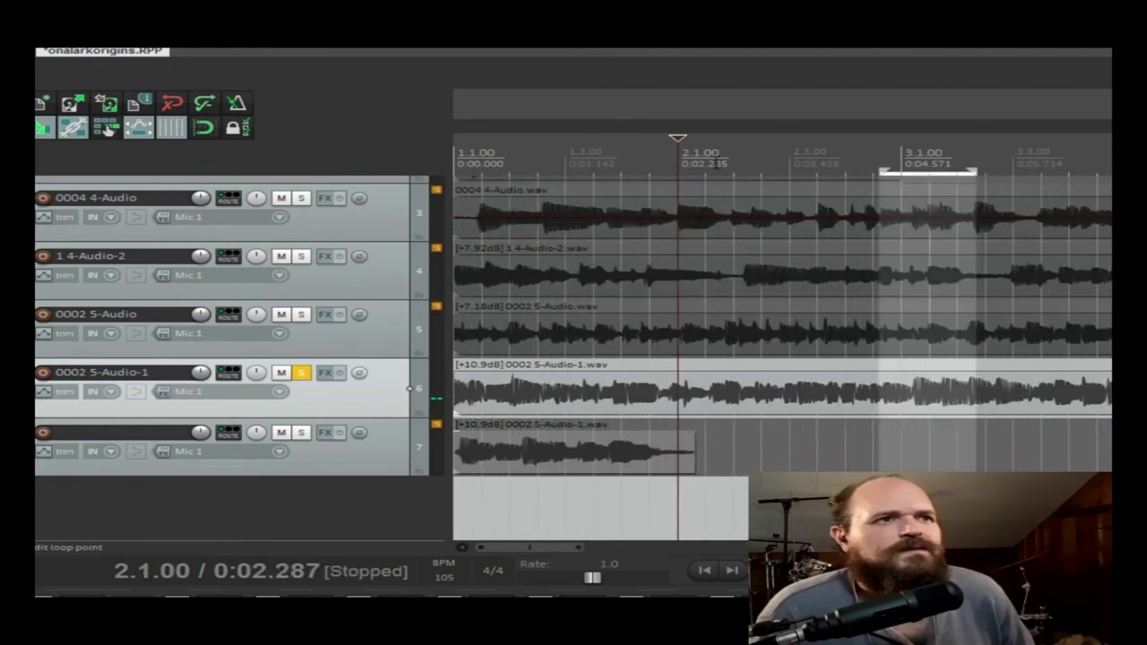
{"action": "left_click", "coordinate": [714, 161]}
{"action": "key", "text": "space"}
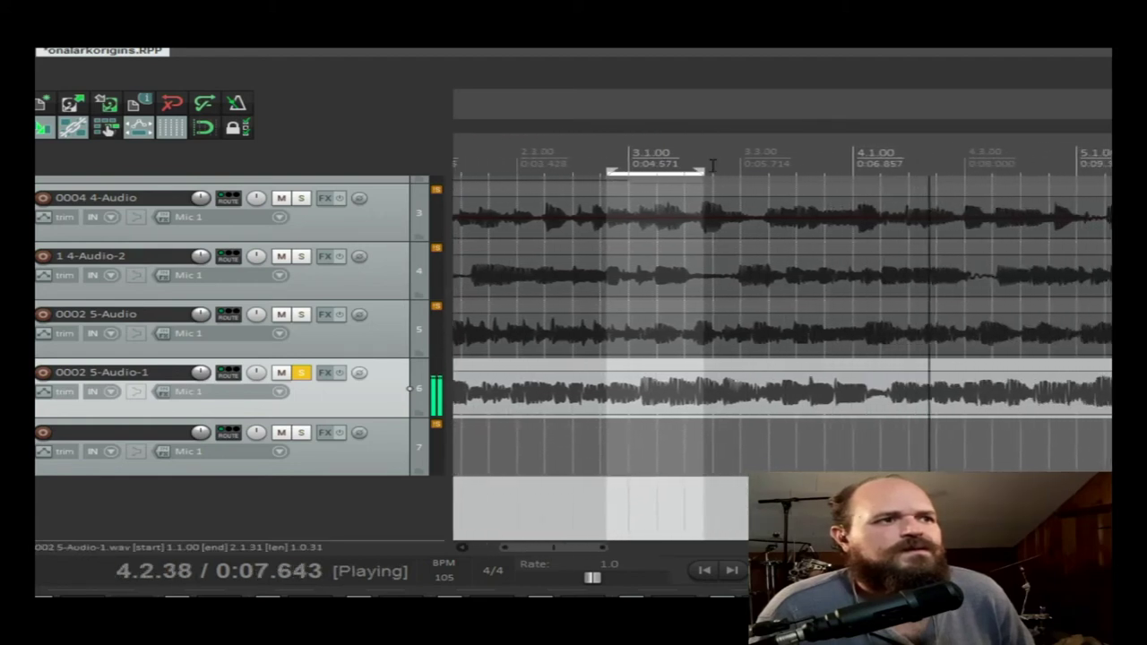
{"action": "key", "text": "space"}
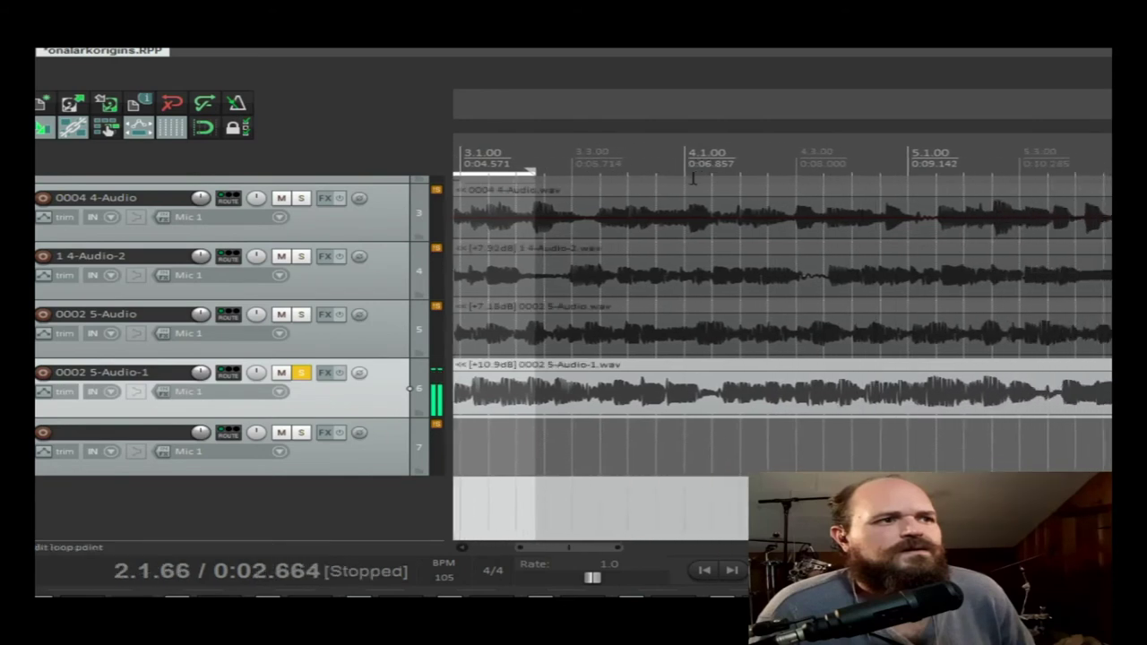
Split the 0002 5-Audio-1 recording at 5.1.39.
{"action": "left_click", "coordinate": [929, 391]}
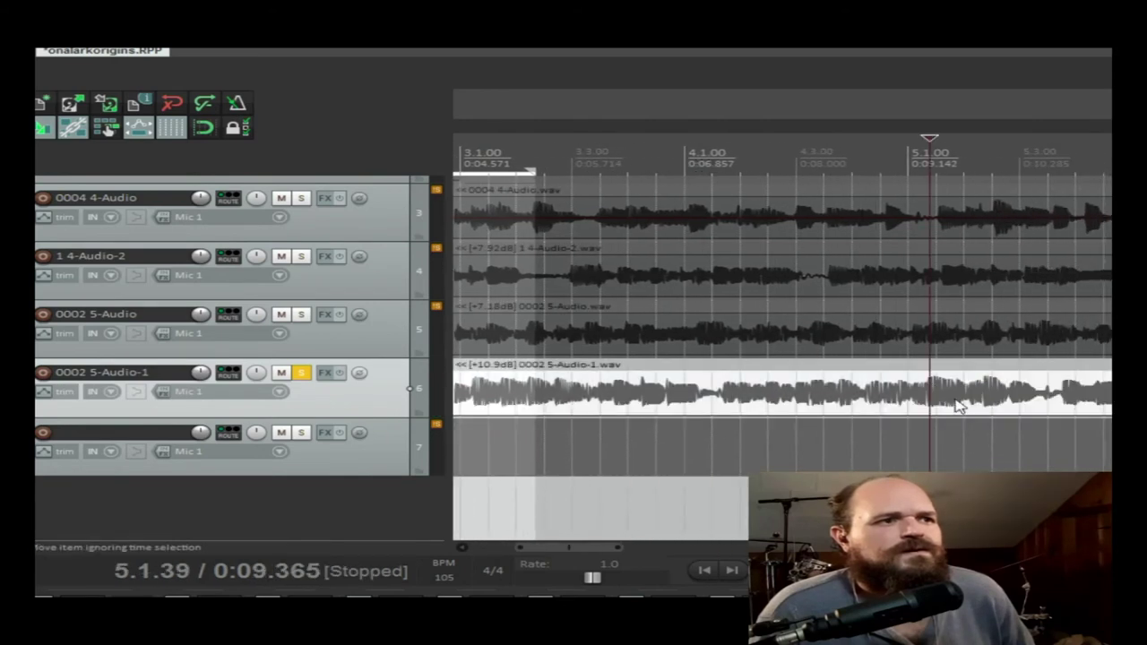
{"action": "key", "text": "s"}
{"action": "scroll", "coordinate": [791, 385], "scroll_direction": "down", "scroll_amount": 2}
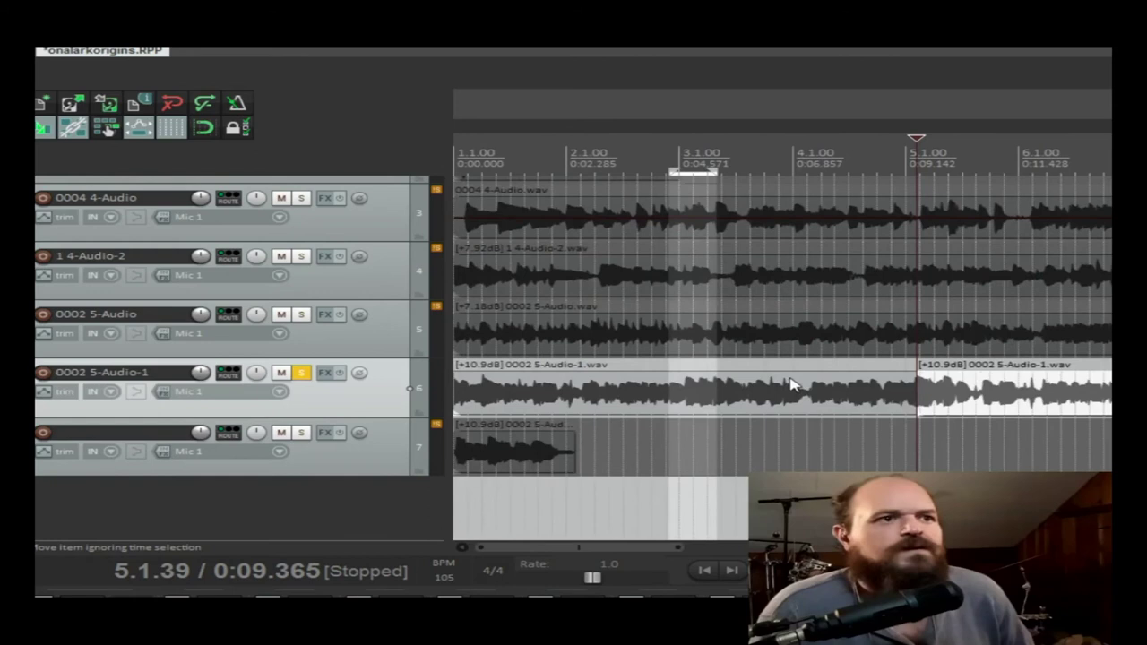
Play short bits of 0002 5-Audio-1 from 2.1.88 and 2.1.61 to find where the phrase starts.
{"action": "left_click", "coordinate": [591, 400]}
{"action": "key", "text": "space"}
{"action": "key", "text": "space"}
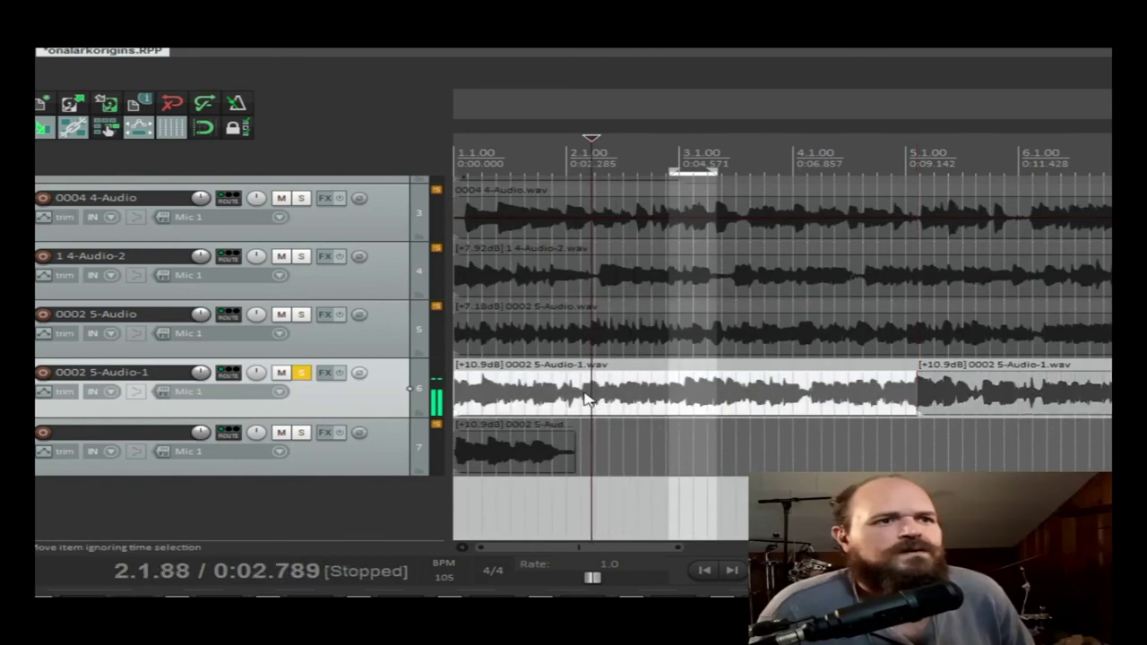
{"action": "left_click", "coordinate": [582, 412]}
{"action": "key", "text": "space"}
{"action": "key", "text": "space"}
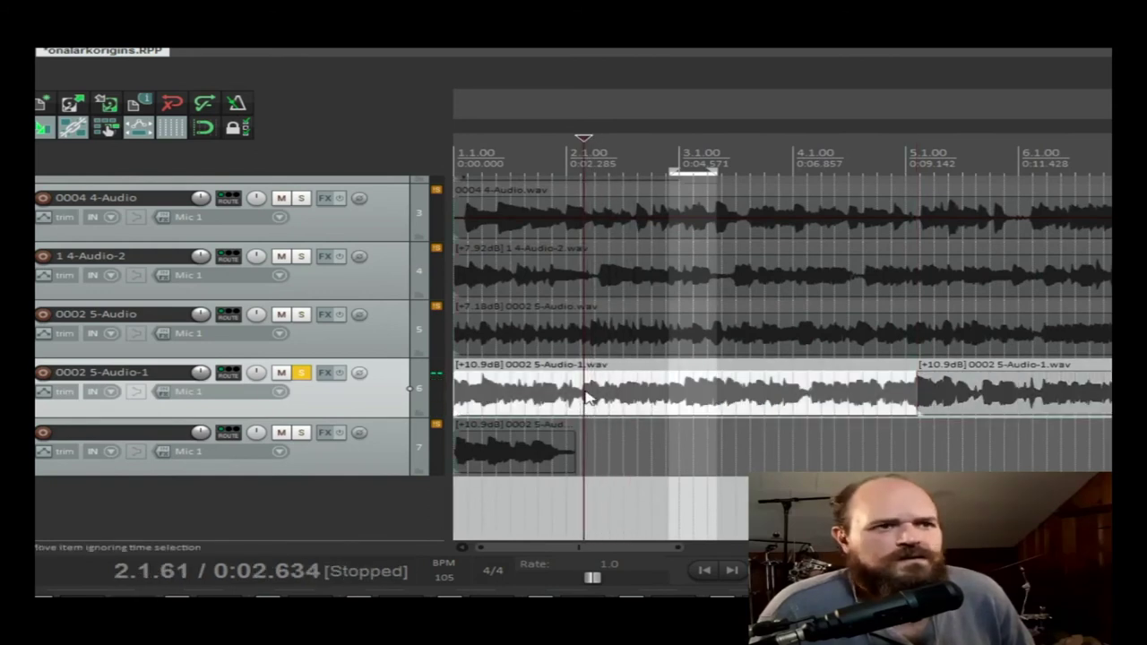
Split 0002 5-Audio-1 at 2.1.57 and move the section up to the later split onto track 7, behind the first phrase.
{"action": "scroll", "coordinate": [587, 397], "scroll_direction": "up", "scroll_amount": 5}
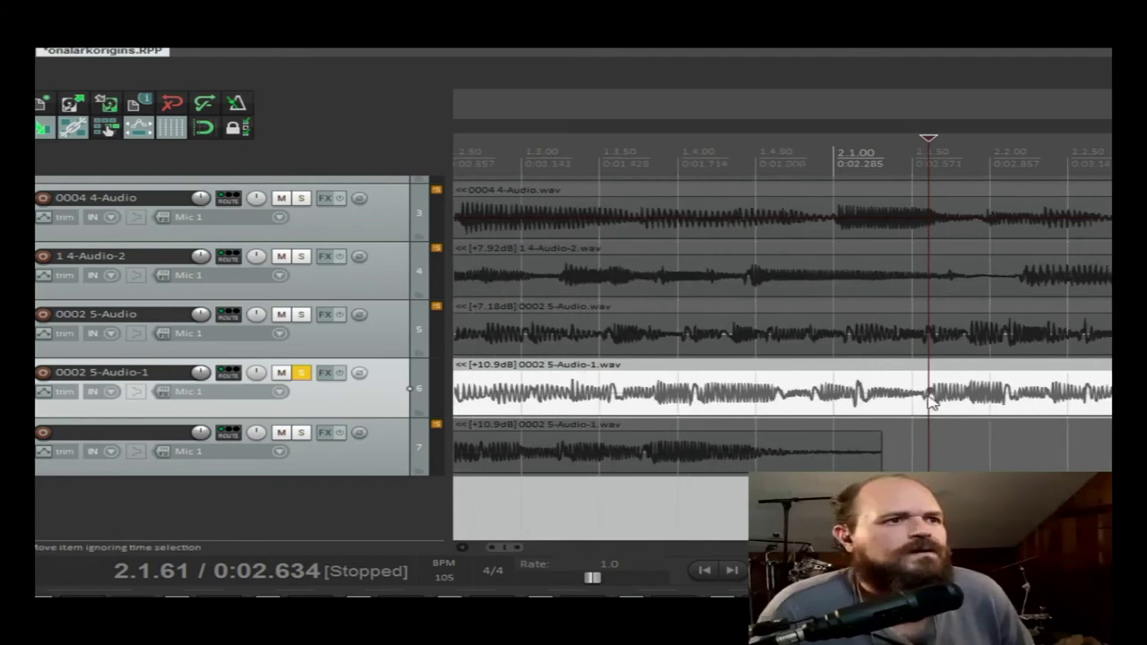
{"action": "key", "text": "s"}
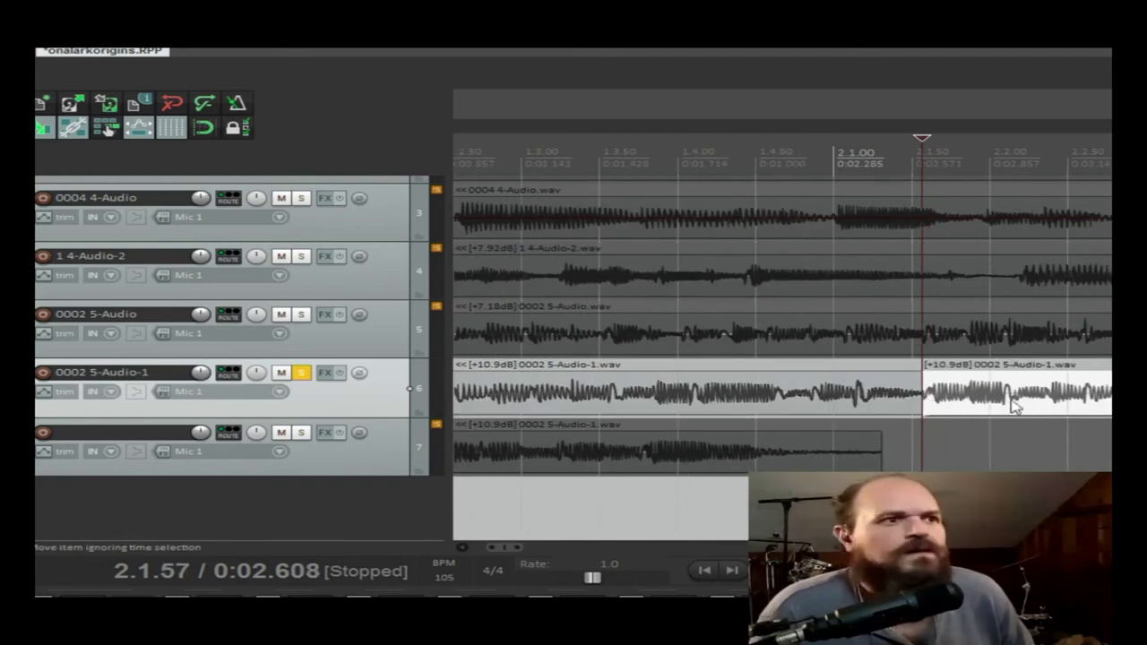
{"action": "left_click_drag", "start_coordinate": [952, 414], "coordinate": [968, 455]}
{"action": "scroll", "coordinate": [874, 403], "scroll_direction": "down", "scroll_amount": 5}
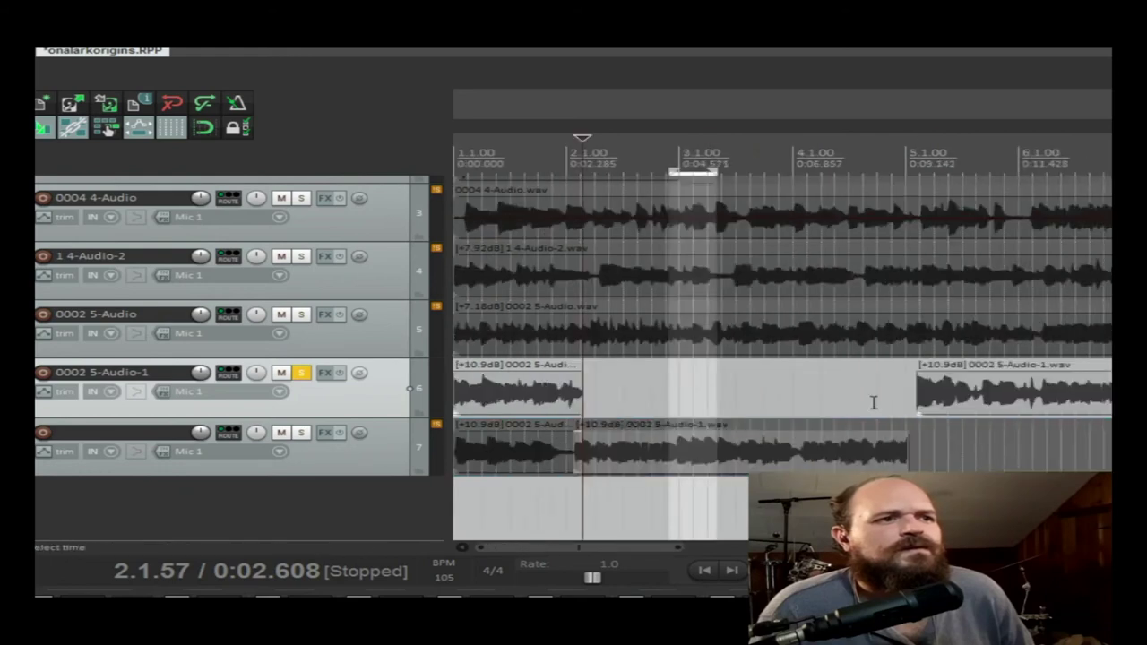
Solo track 7 with the extracted phrases instead of the 0002 5-Audio-1 track.
{"action": "left_click", "coordinate": [303, 374]}
{"action": "left_click", "coordinate": [301, 433]}
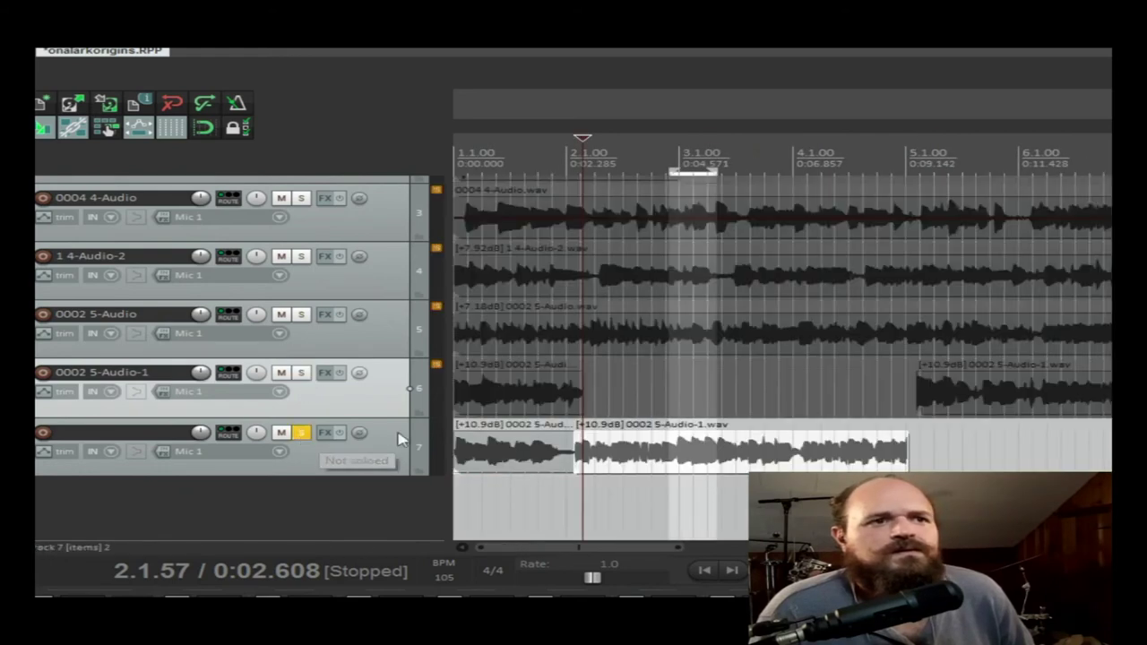
Play the assembled phrases on track 7 from the start of the project.
{"action": "key", "text": "Home"}
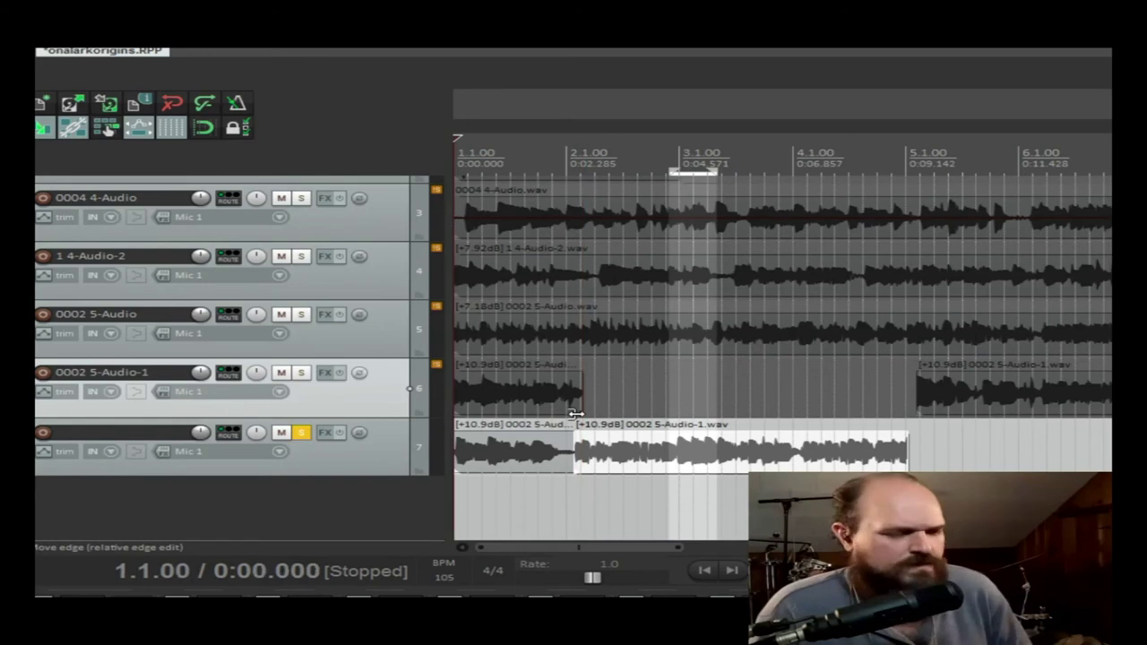
{"action": "key", "text": "space"}
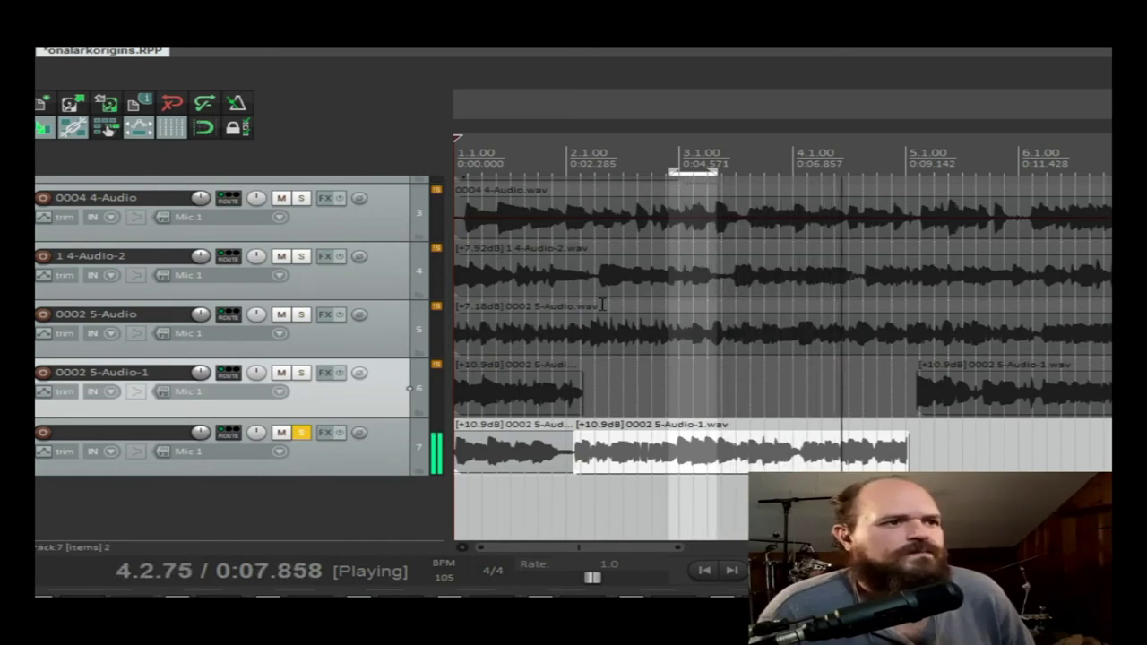
{"action": "key", "text": "space"}
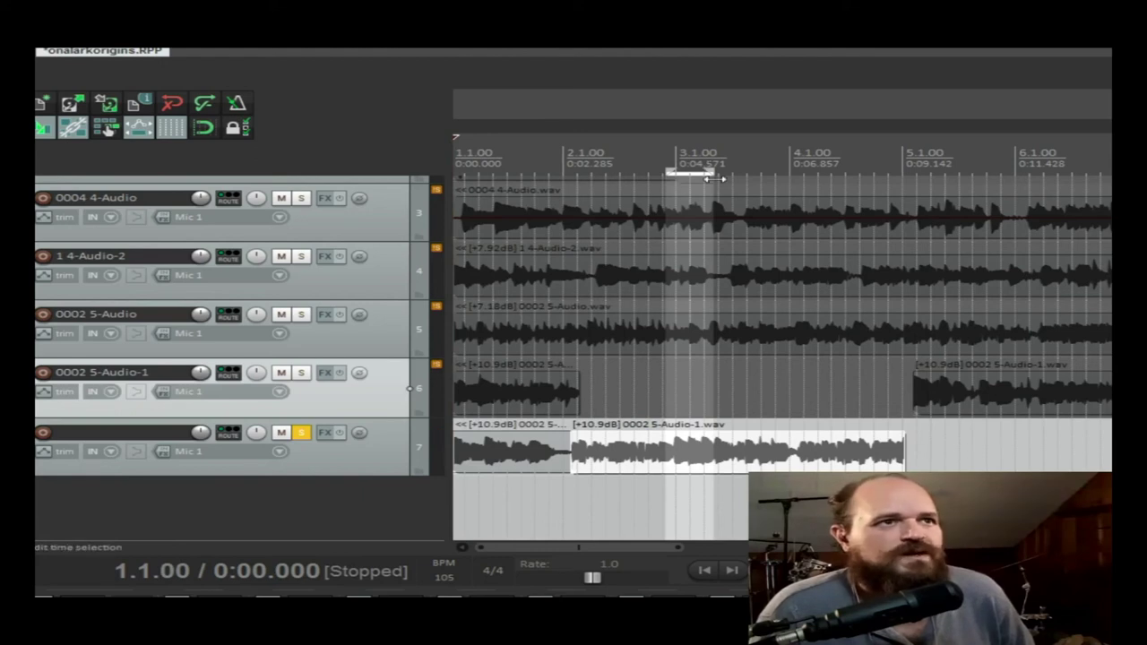
Extend the loop range from 1.1.00 to the end of the second phrase on track 7 and play it from the start.
{"action": "left_click_drag", "start_coordinate": [708, 173], "coordinate": [905, 197]}
{"action": "left_click_drag", "start_coordinate": [666, 172], "coordinate": [538, 173]}
{"action": "key", "text": "space"}
{"action": "key", "text": "space"}
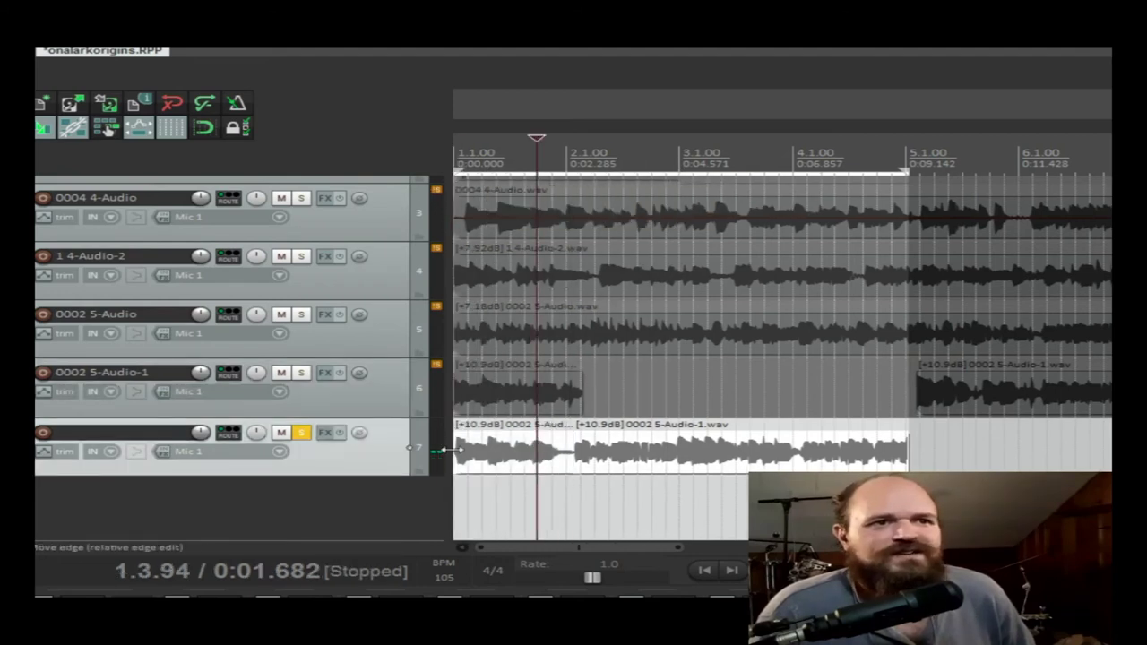
{"action": "key", "text": "space"}
{"action": "key", "text": "Home"}
{"action": "key", "text": "space"}
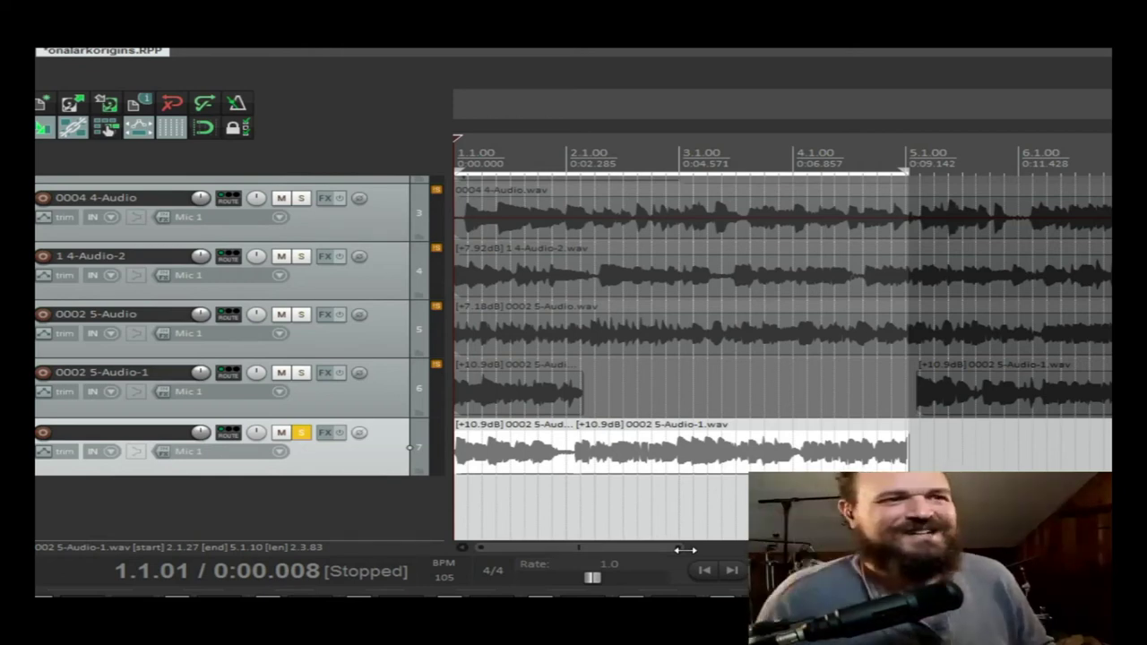
Inspect the join between the two phrases on track 7 up close and replay the loop from 1.1.01.
{"action": "left_click_drag", "start_coordinate": [684, 549], "coordinate": [540, 549]}
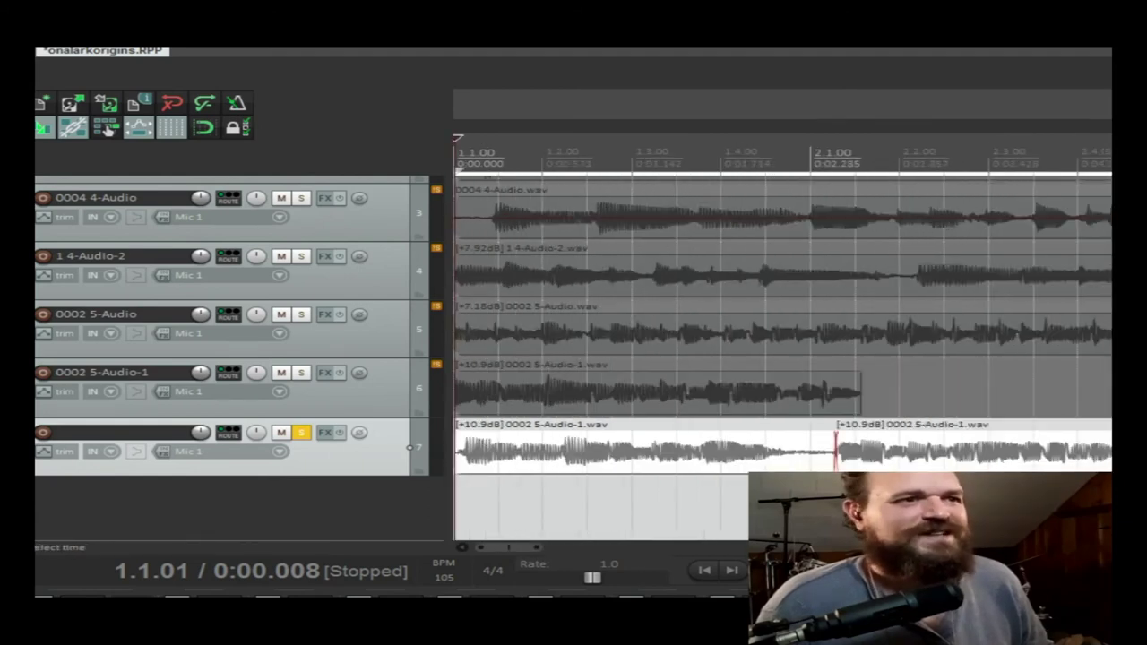
{"action": "scroll", "coordinate": [997, 449], "scroll_direction": "down", "scroll_amount": 4}
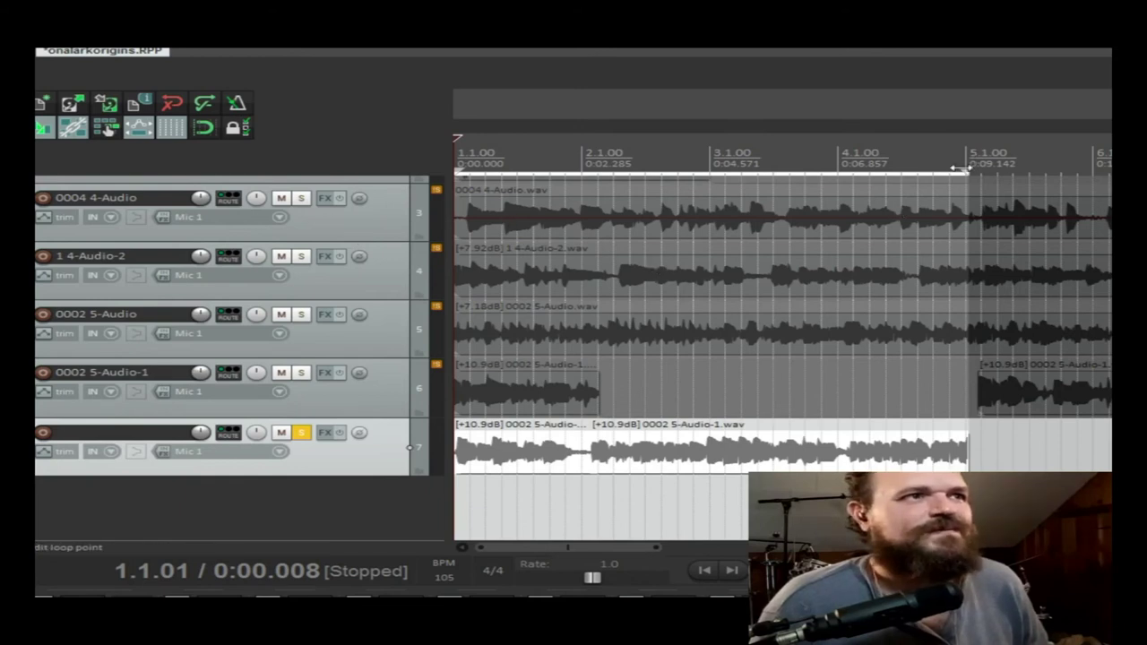
{"action": "key", "text": "space"}
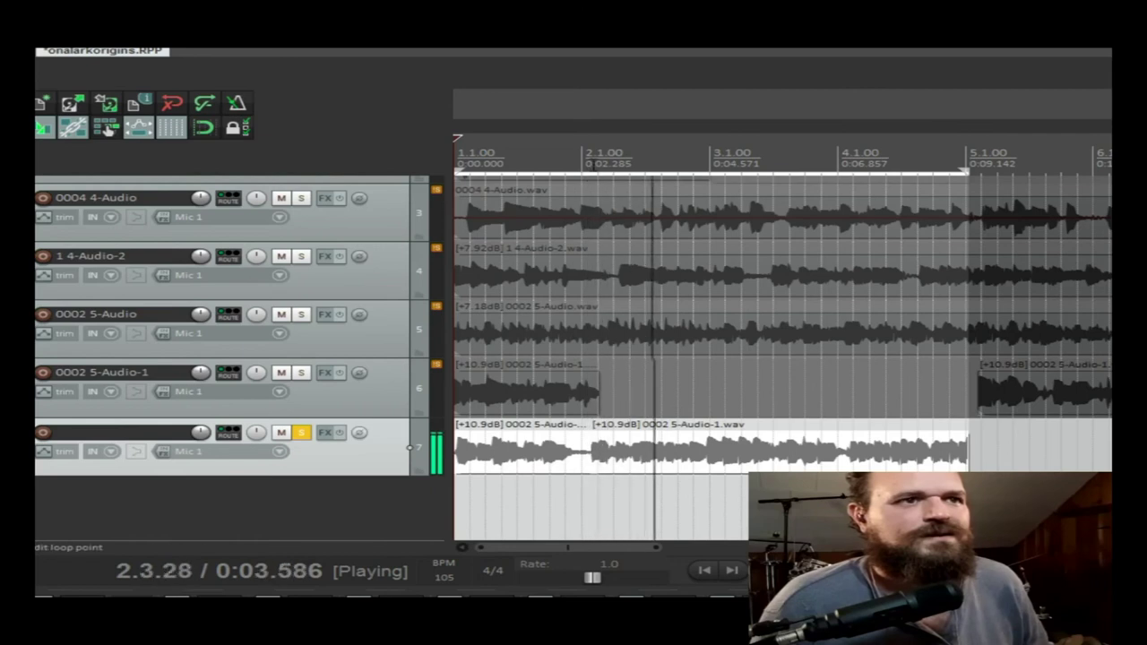
{"action": "key", "text": "space"}
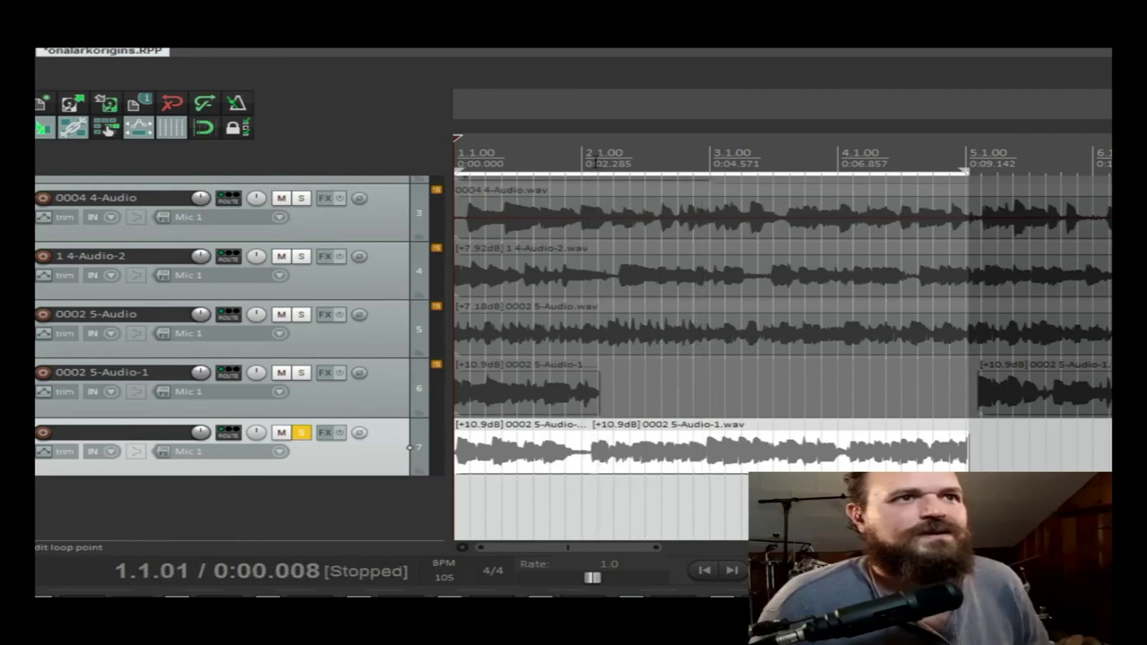
Play short bits of track 7 from just before the join, around 2.1.00, to check the transition into the second phrase.
{"action": "left_click", "coordinate": [585, 167]}
{"action": "key", "text": "space"}
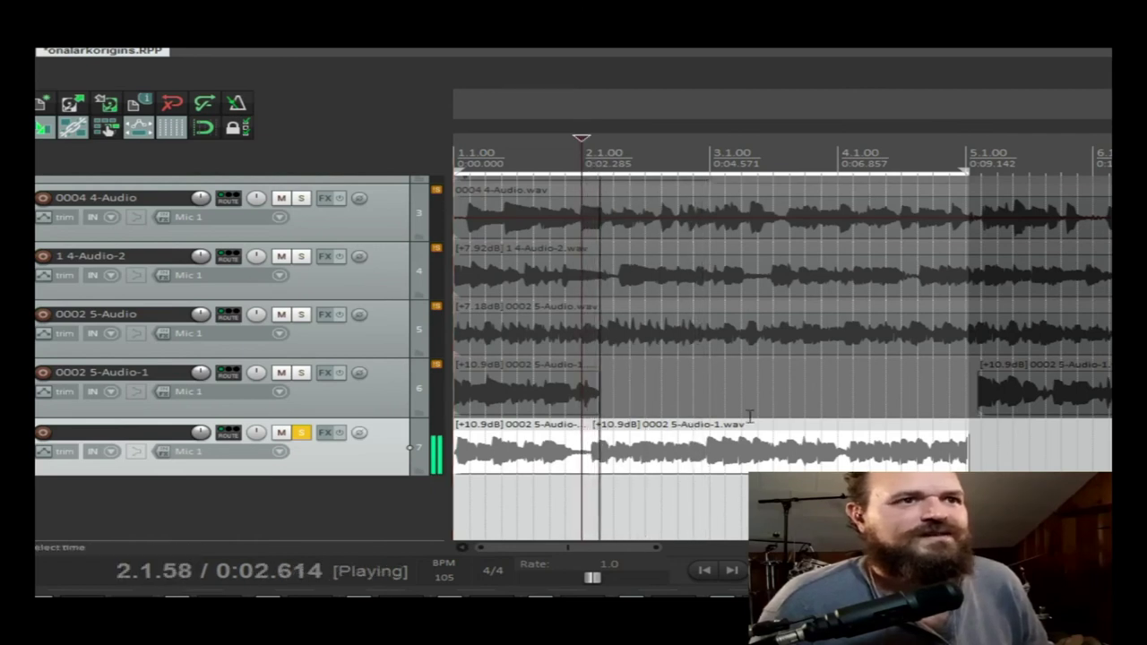
{"action": "scroll", "coordinate": [584, 167], "scroll_direction": "up", "scroll_amount": 5}
{"action": "key", "text": "space"}
{"action": "key", "text": "space"}
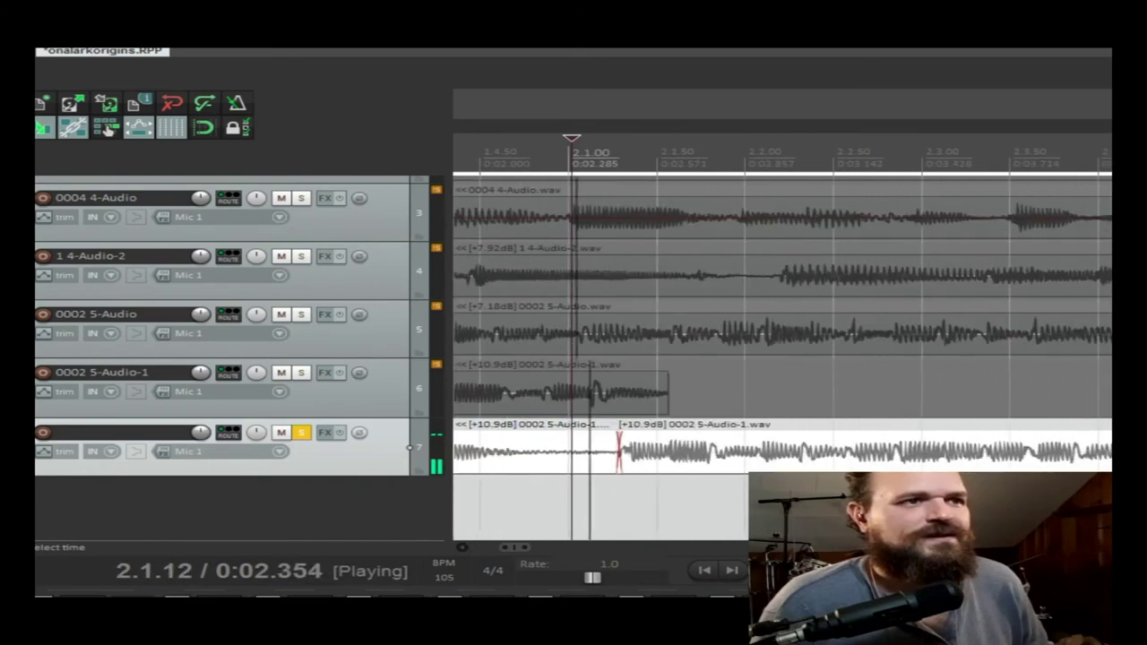
{"action": "key", "text": "space"}
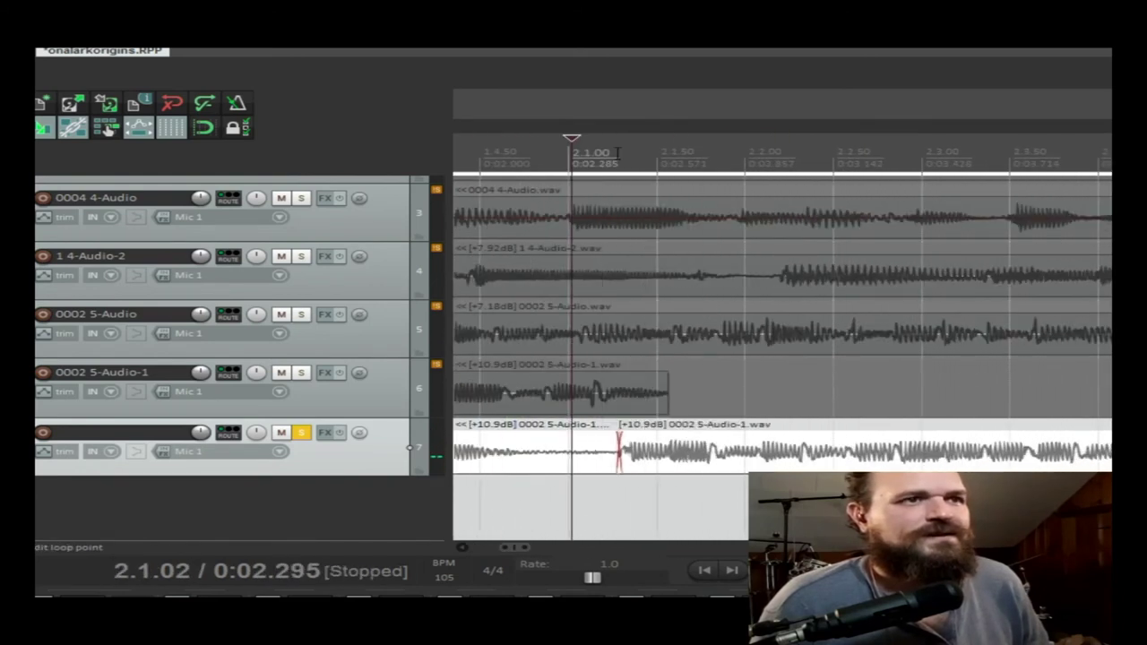
Set the loop range from 2.1.00 to just past 2.2.50 and play the opening of the second phrase.
{"action": "left_click_drag", "start_coordinate": [571, 172], "coordinate": [855, 174]}
{"action": "key", "text": "space"}
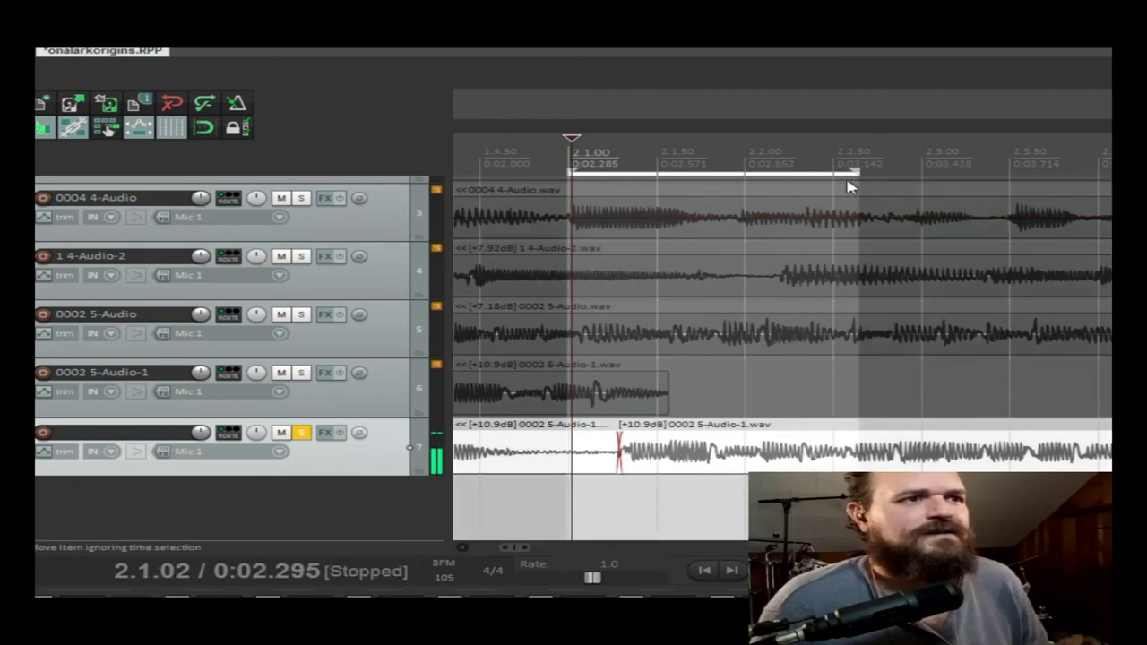
{"action": "key", "text": "space"}
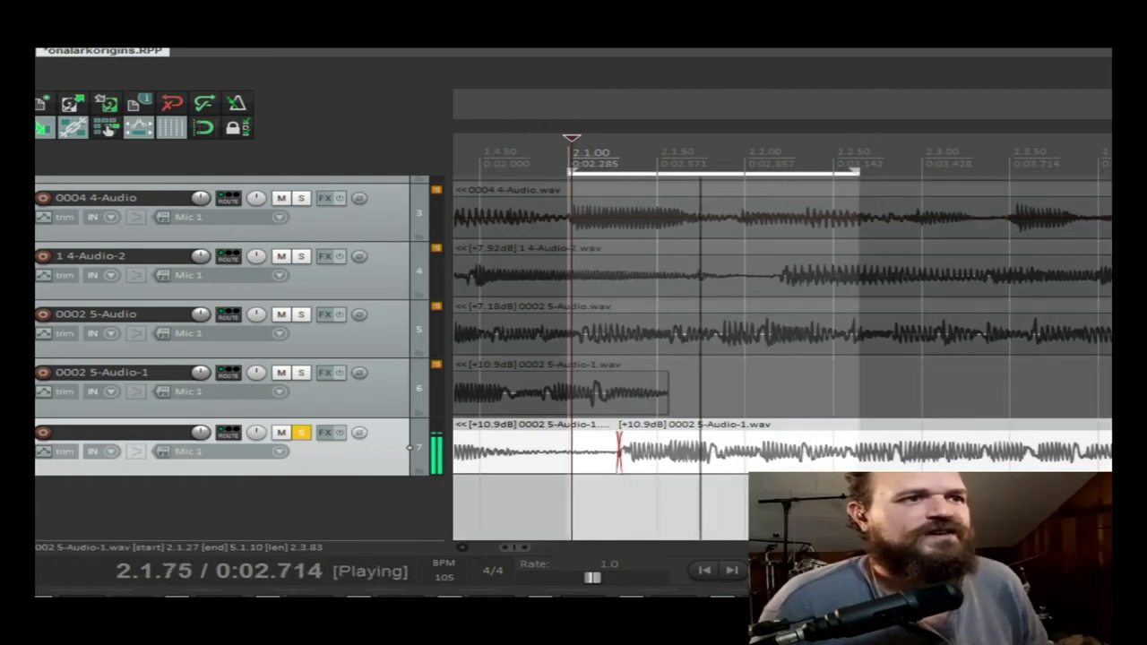
{"action": "key", "text": "space"}
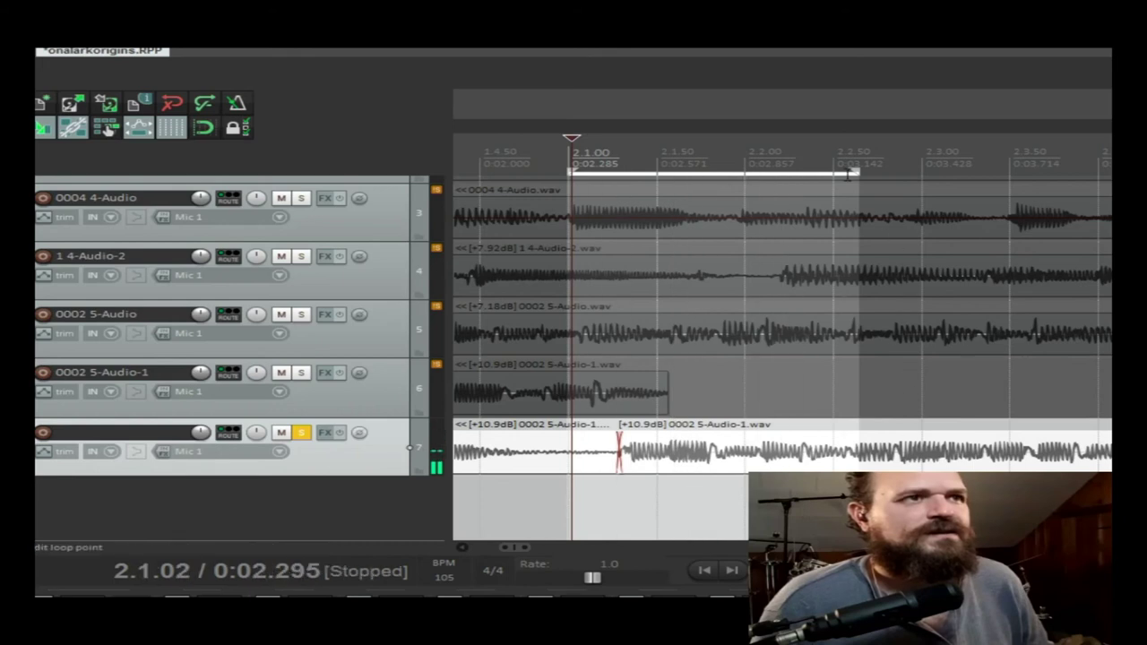
Play the second phrase from its start at 2.1.28 and mark points inside it at 2.2.35 and 2.2.61.
{"action": "scroll", "coordinate": [549, 187], "scroll_direction": "down", "scroll_amount": 2}
{"action": "left_click", "coordinate": [488, 153]}
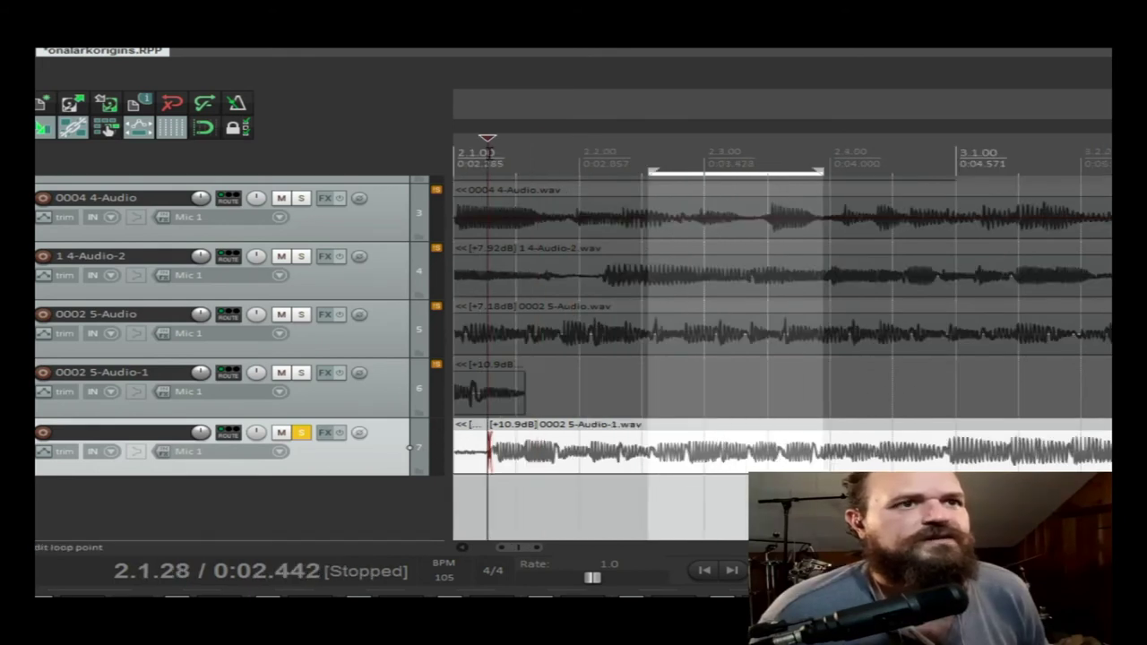
{"action": "key", "text": "space"}
{"action": "key", "text": "space"}
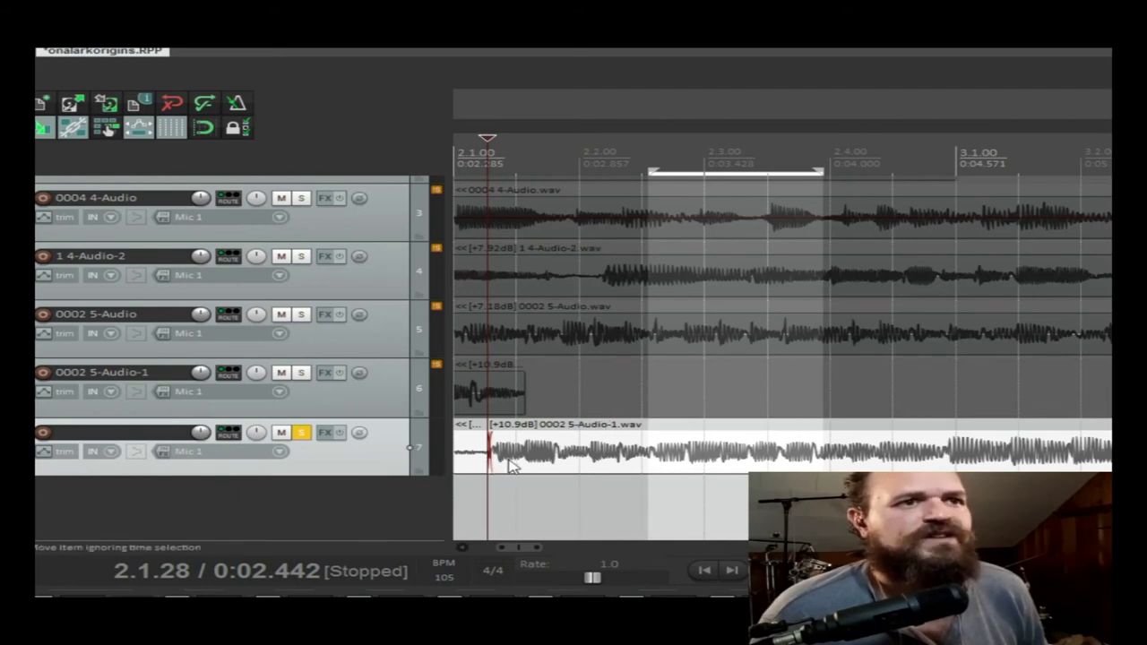
{"action": "left_click", "coordinate": [625, 463]}
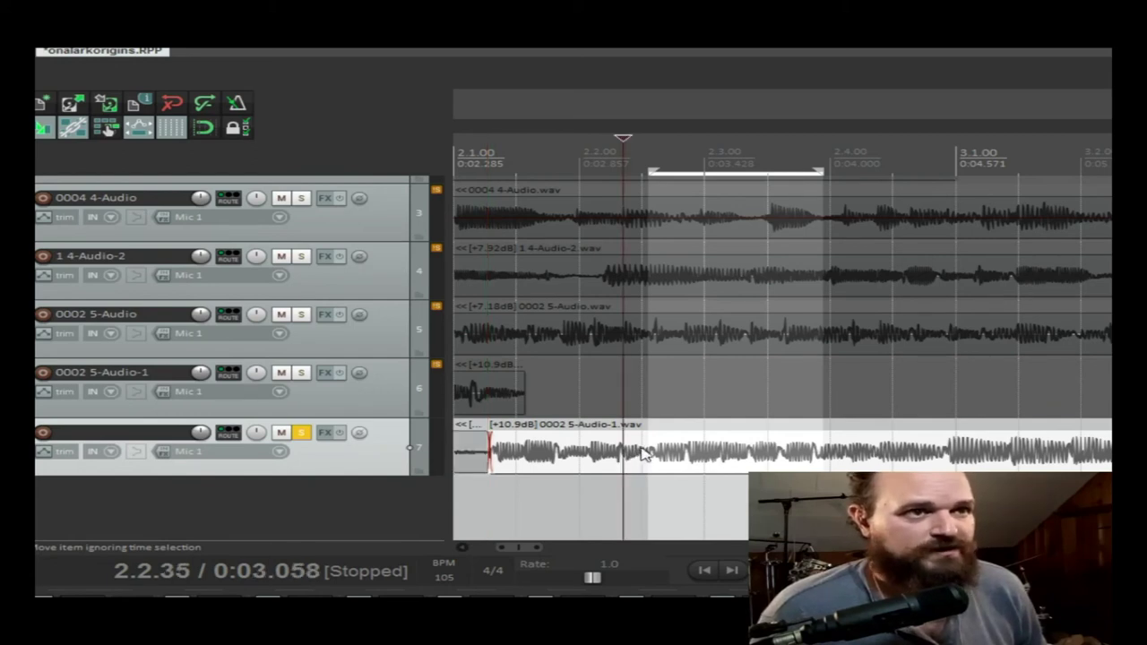
{"action": "left_click", "coordinate": [656, 459]}
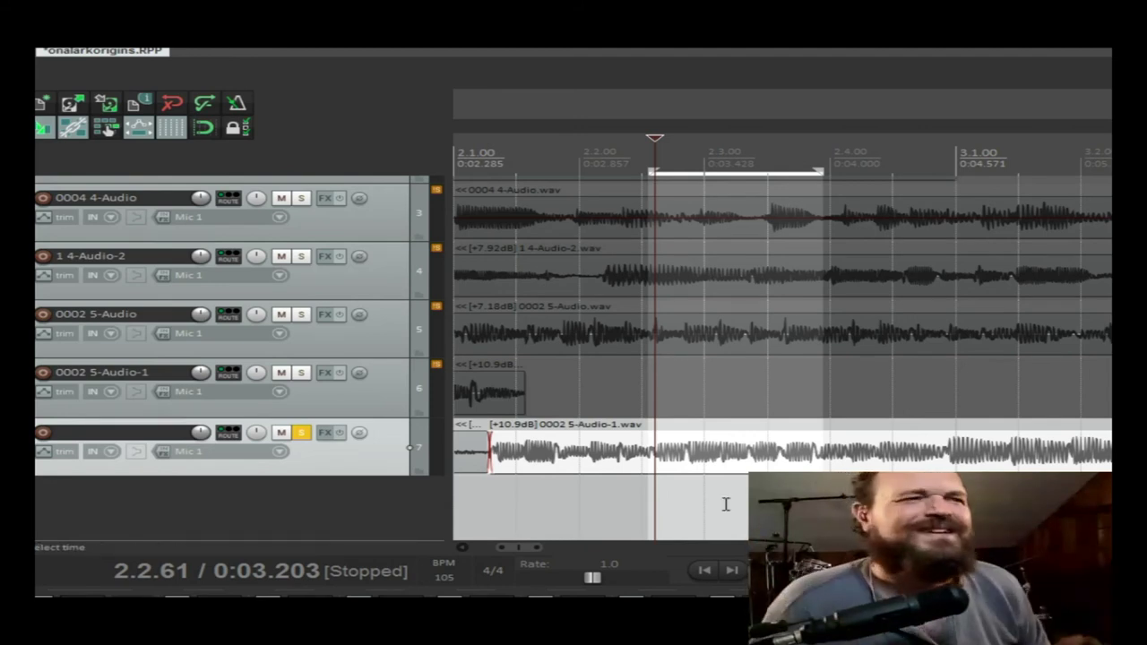
Play both phrases on track 7 through from 1.1.09.
{"action": "scroll", "coordinate": [748, 466], "scroll_direction": "down", "scroll_amount": 3}
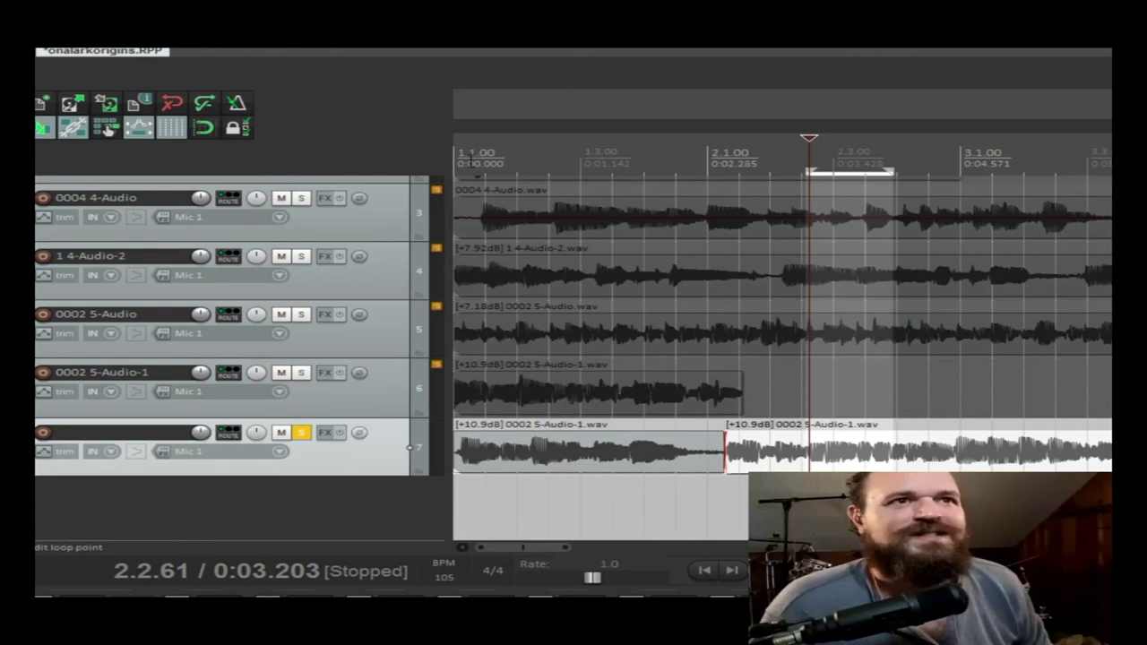
{"action": "left_click", "coordinate": [468, 163]}
{"action": "left_click", "coordinate": [460, 163]}
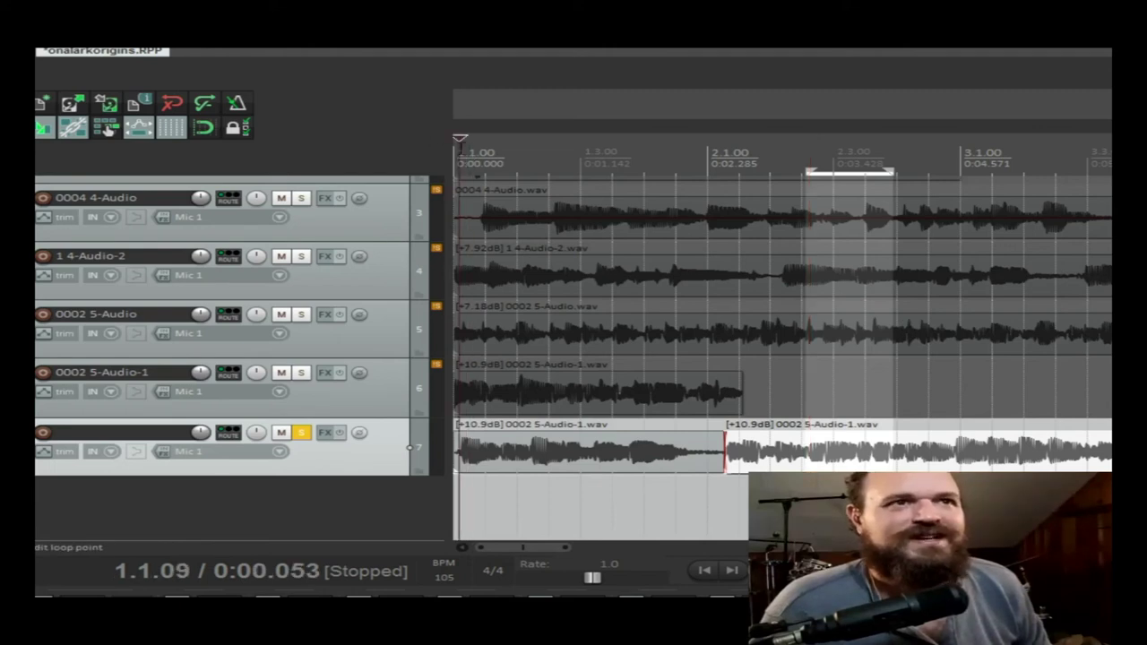
{"action": "key", "text": "space"}
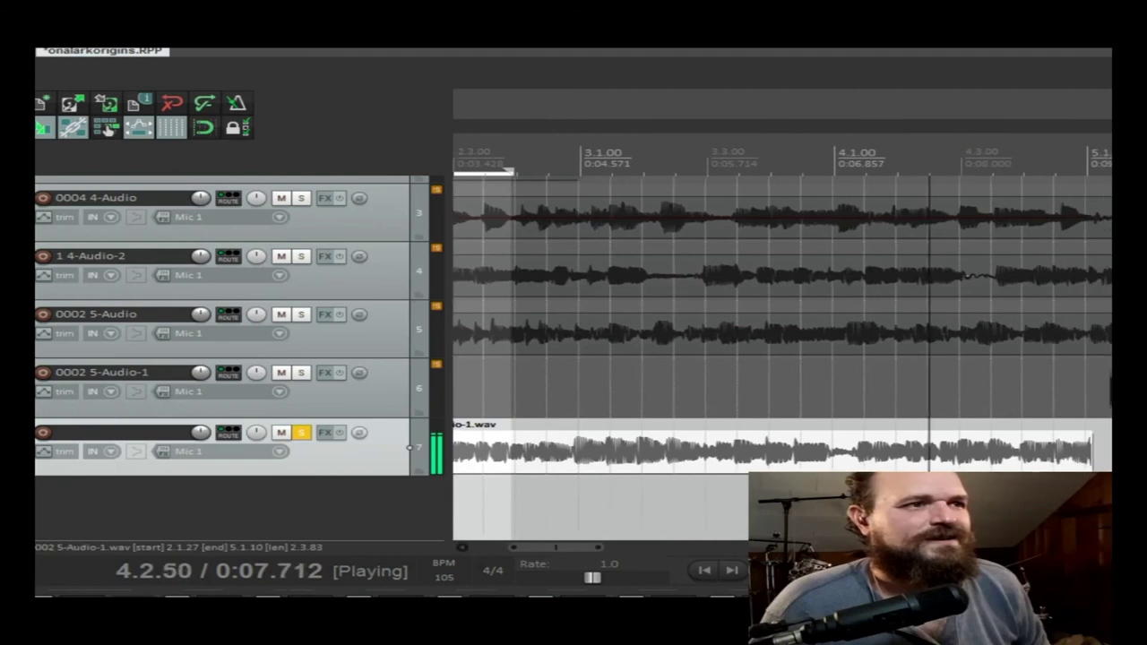
{"action": "scroll", "coordinate": [458, 137], "scroll_direction": "down", "scroll_amount": 3}
{"action": "key", "text": "space"}
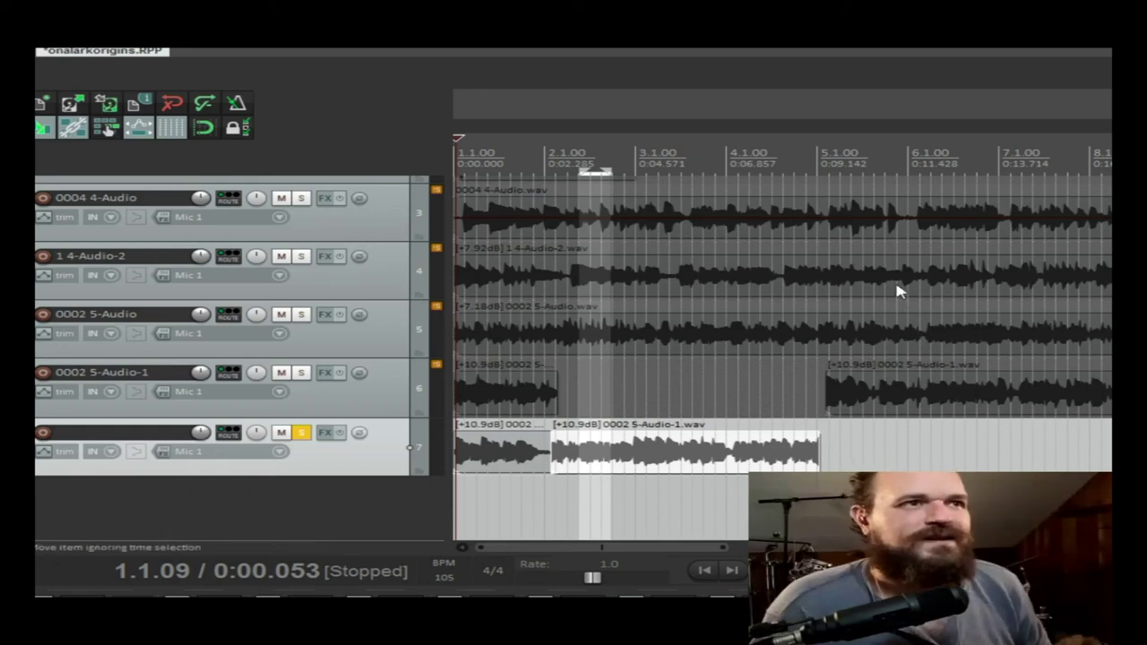
Set the loop range from 1.1.00 to the end of the second phrase, just past 5.1.00, and play the loop.
{"action": "left_click_drag", "start_coordinate": [818, 176], "coordinate": [458, 170]}
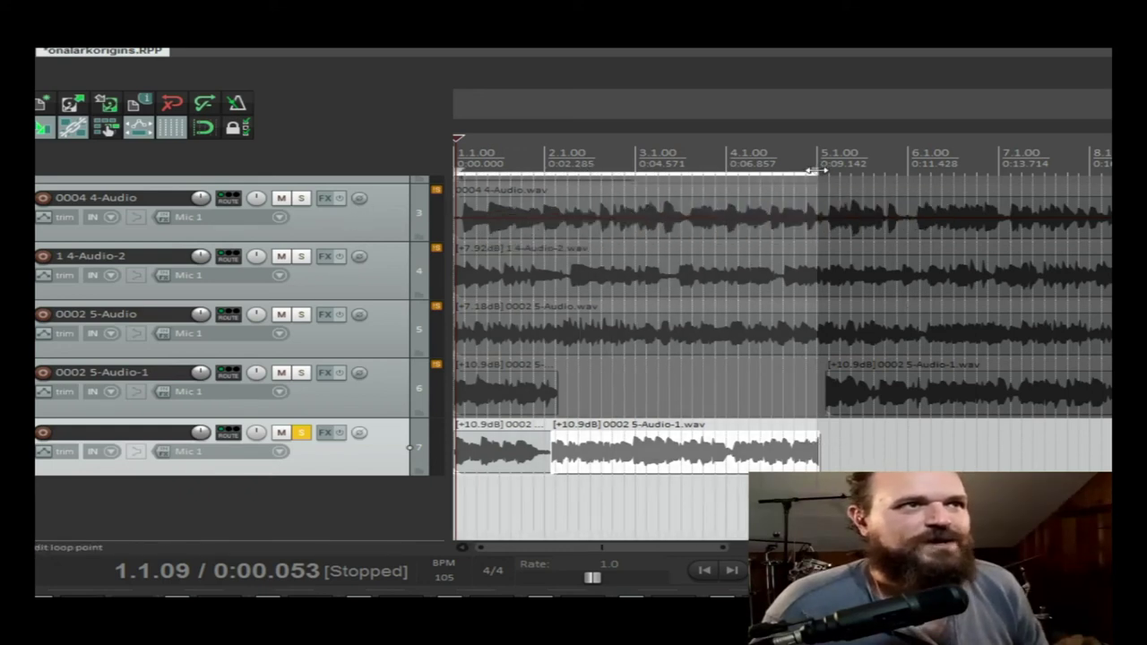
{"action": "left_click_drag", "start_coordinate": [818, 171], "coordinate": [824, 173]}
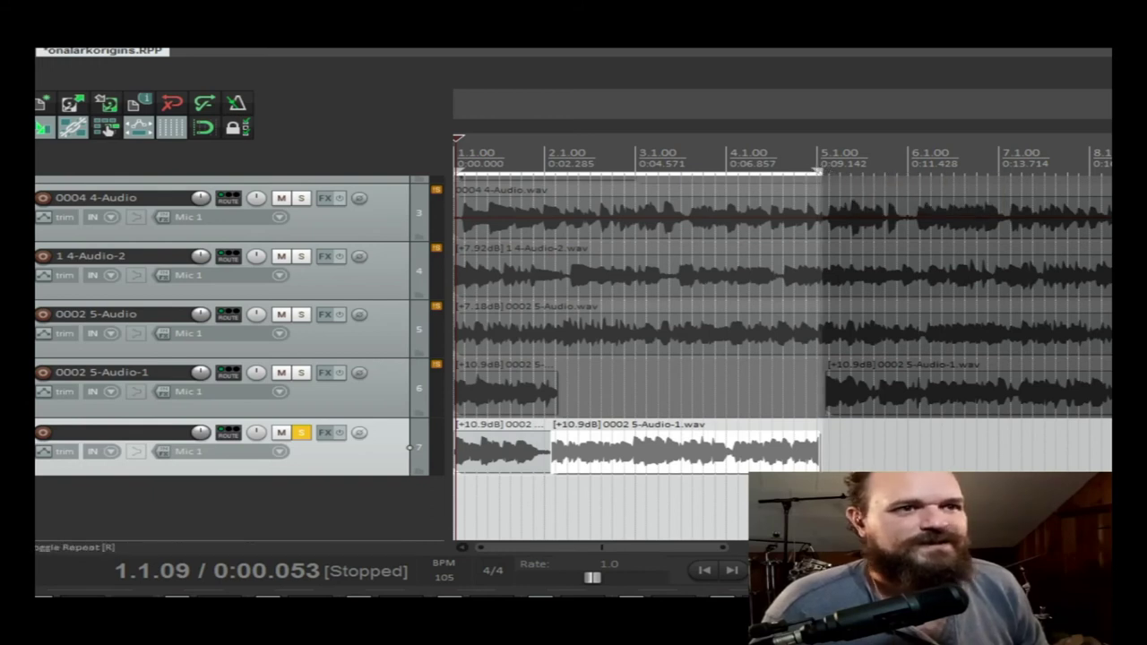
{"action": "key", "text": "space"}
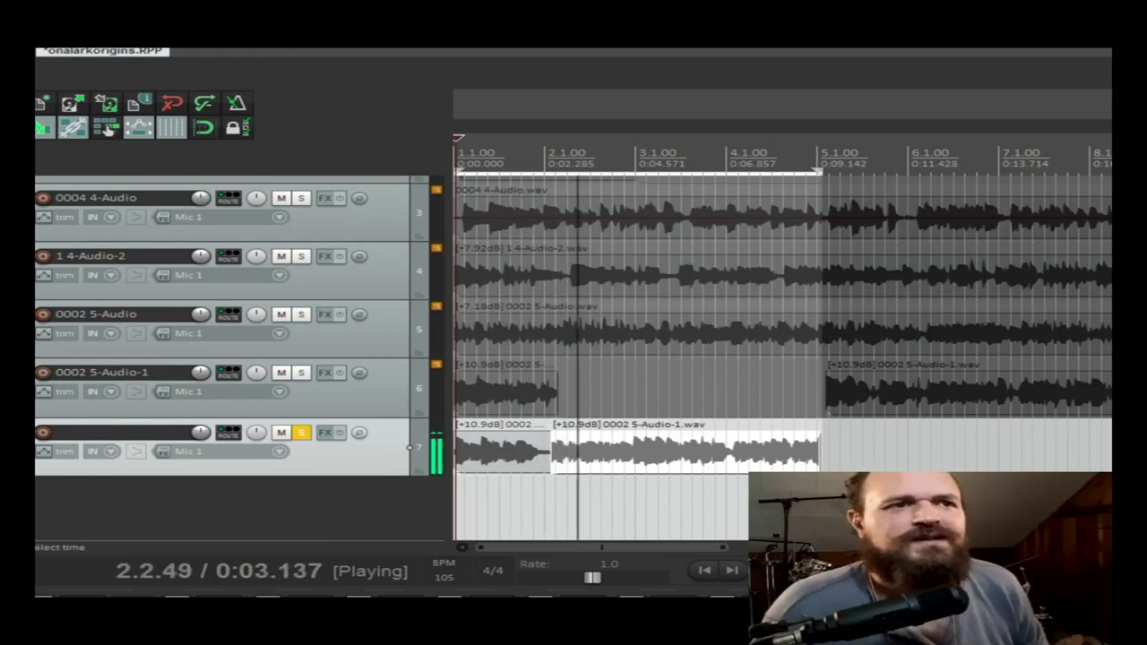
{"action": "key", "text": "space"}
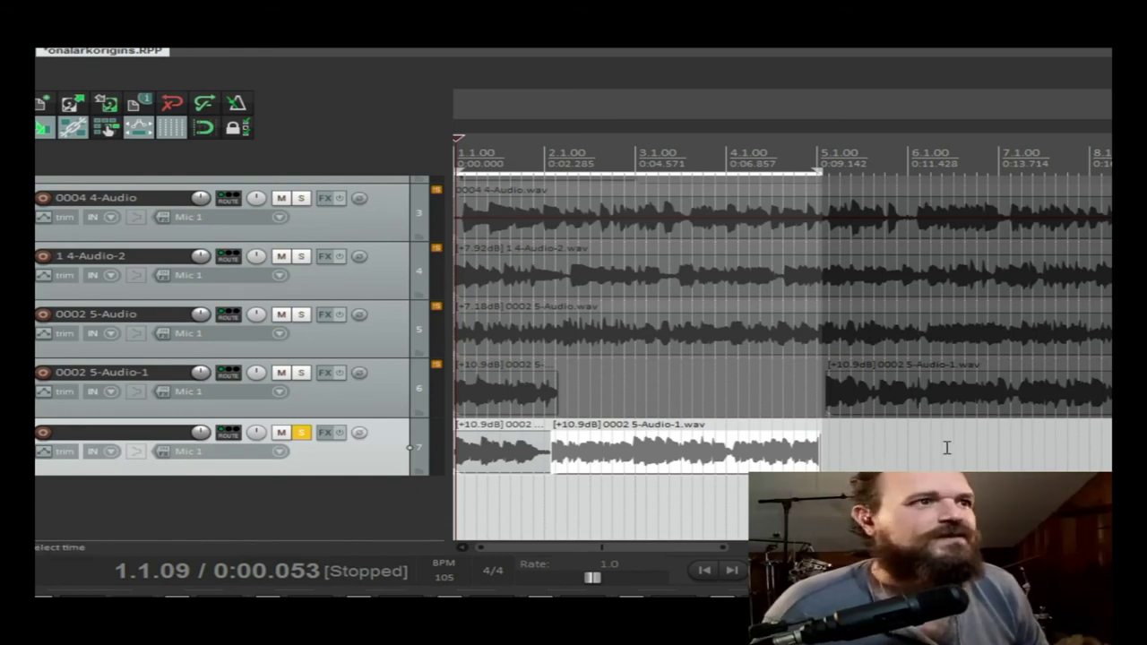
Turn off solo on track 7 and switch to OBS.
{"action": "left_click", "coordinate": [301, 433]}
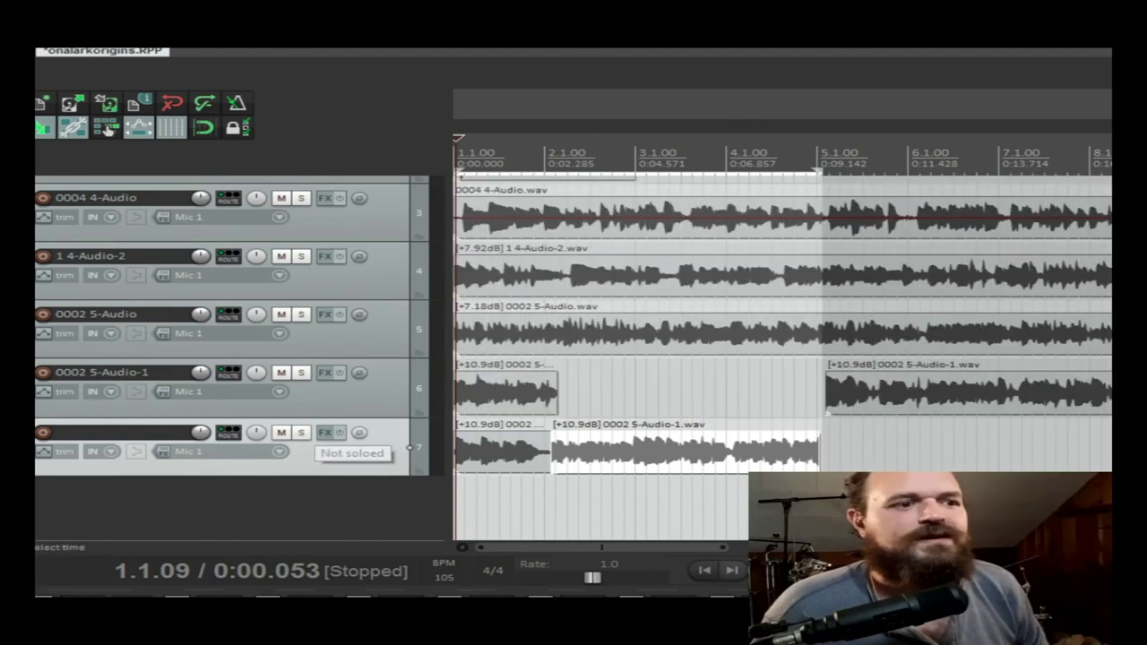
{"action": "key", "text": "alt+Tab"}
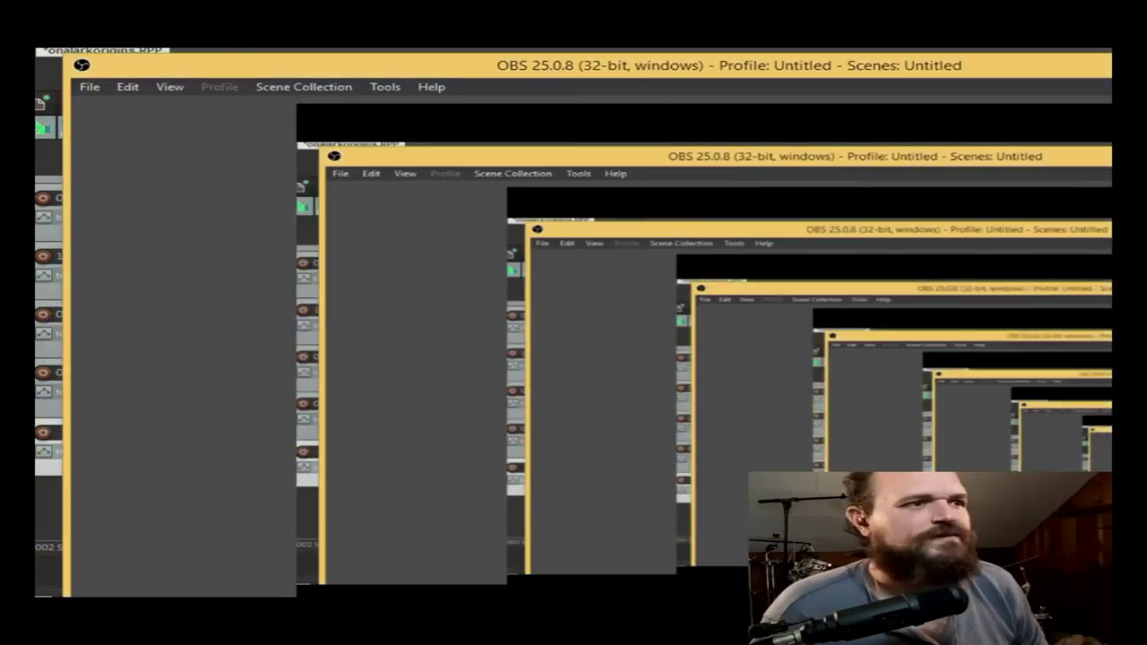